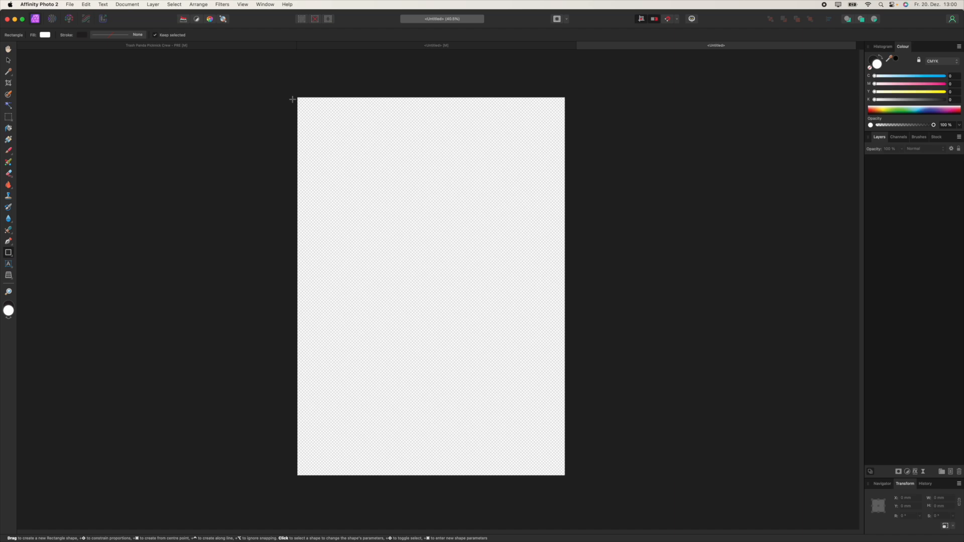
Step: Draw a page-sized rectangle and fill it black by setting all CMYK components to 100
drag(297, 97, 565, 475)
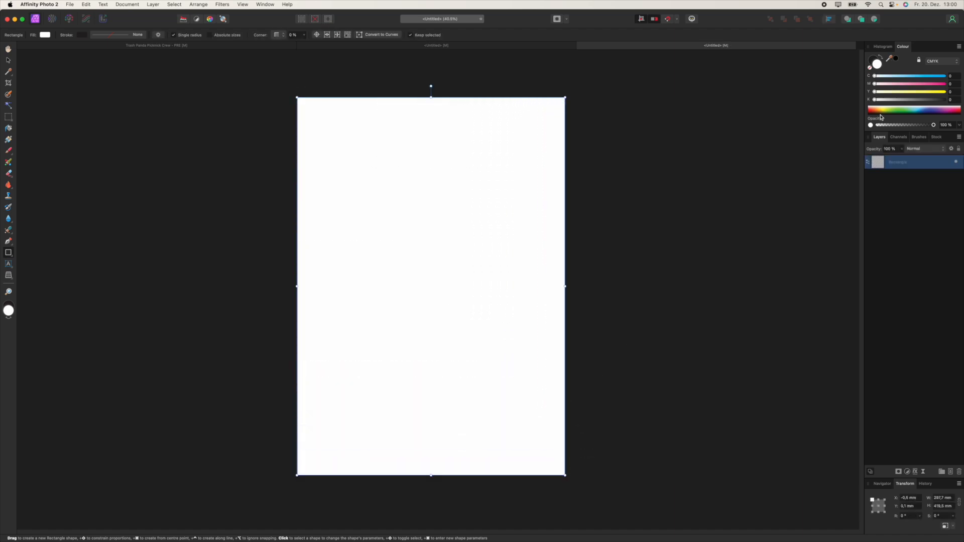
click(945, 100)
click(944, 91)
click(944, 84)
click(945, 76)
click(903, 184)
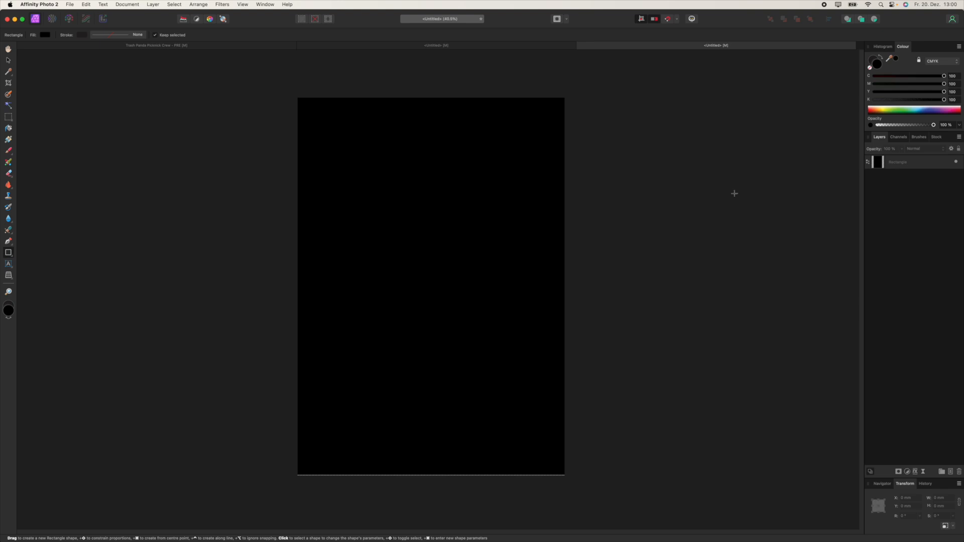
Step: Duplicate the black rectangle, lock the lower copy, and paste in the galaxy image
click(870, 164)
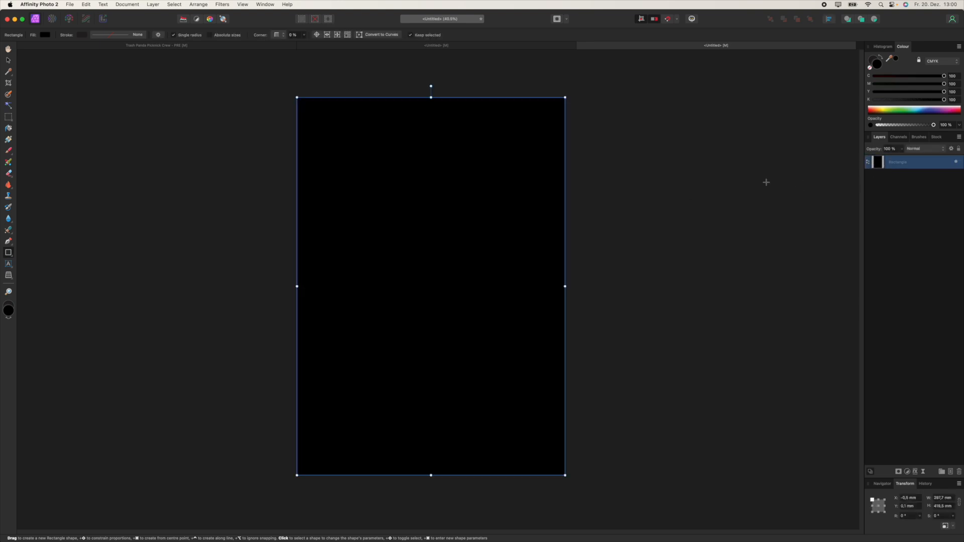
key(super+j)
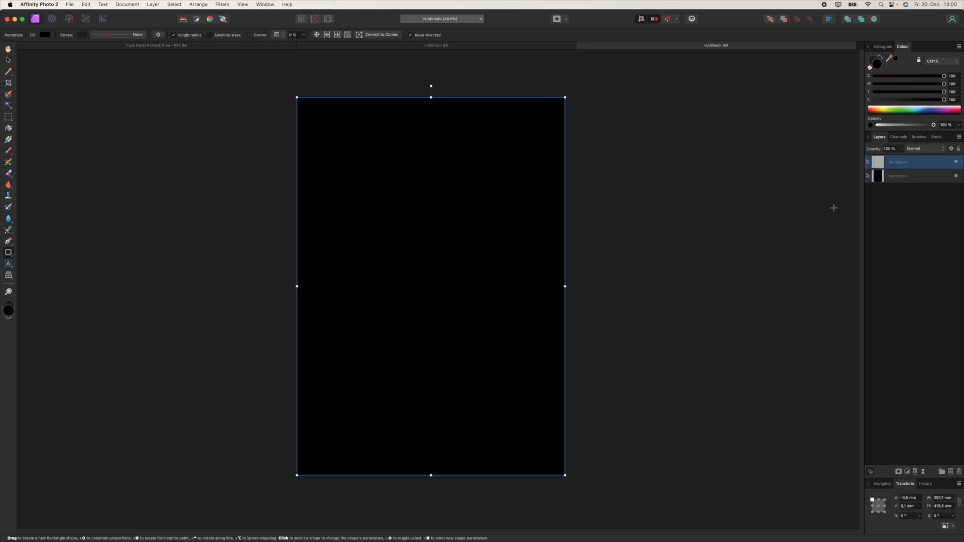
click(886, 175)
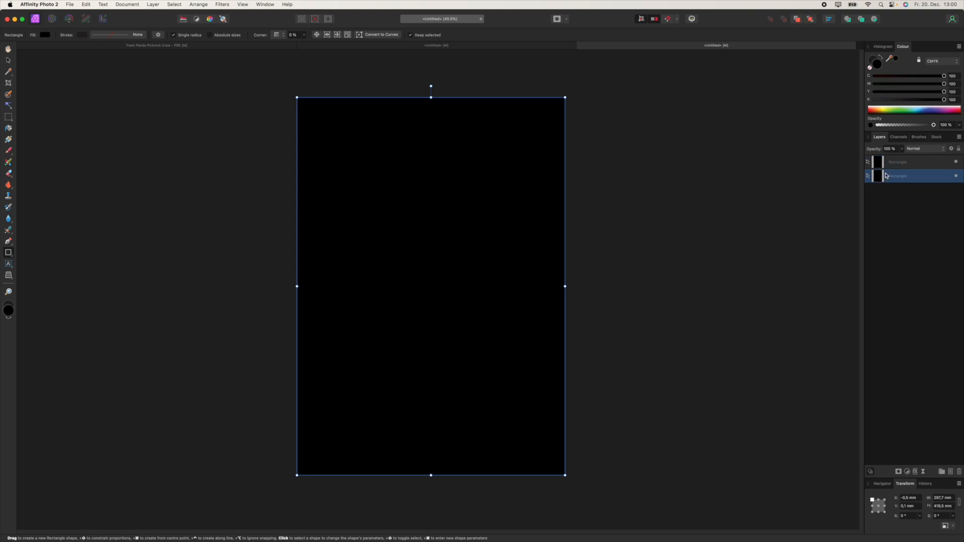
click(949, 176)
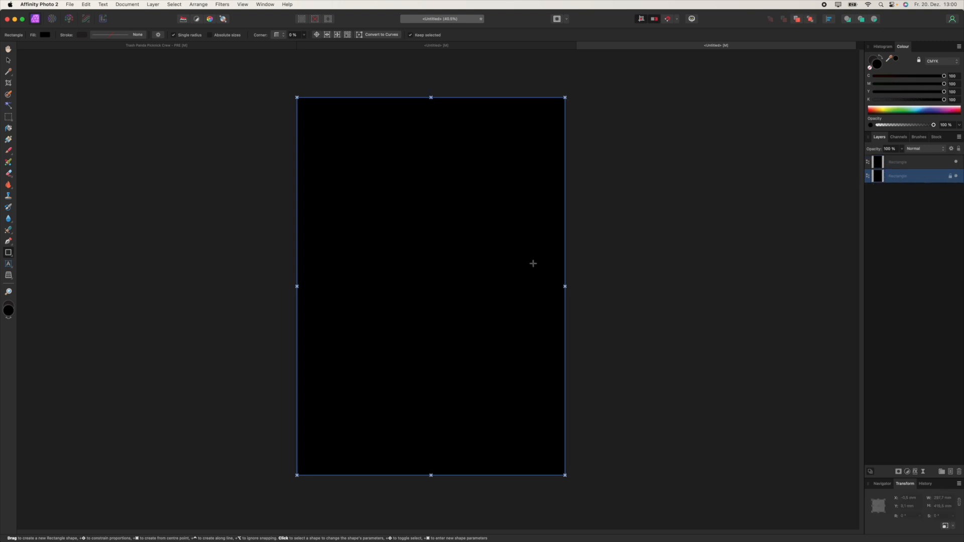
key(super+v)
Step: Position the galaxy image on the page and rotate it 90° to portrait
drag(882, 177, 882, 156)
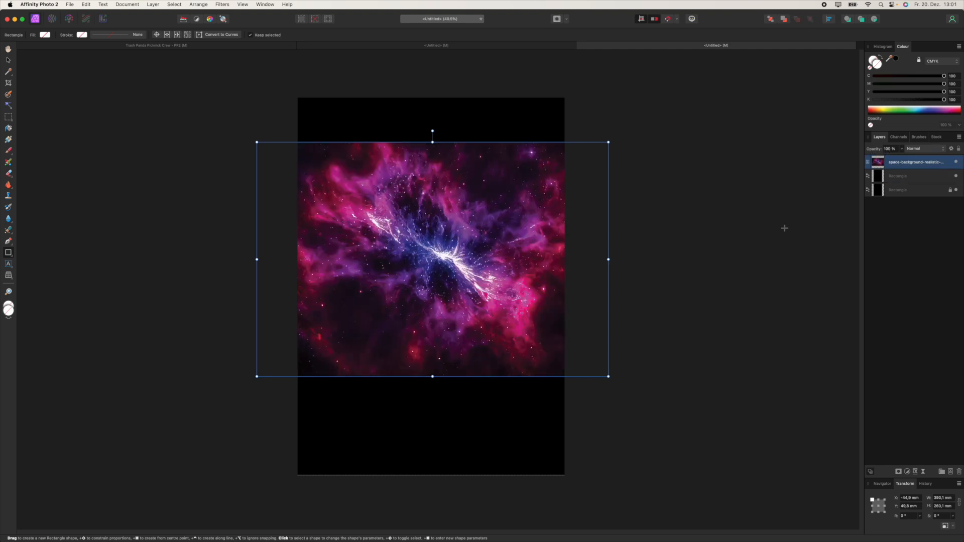
click(8, 60)
drag(452, 251, 455, 275)
click(915, 516)
text(90)
key(Return)
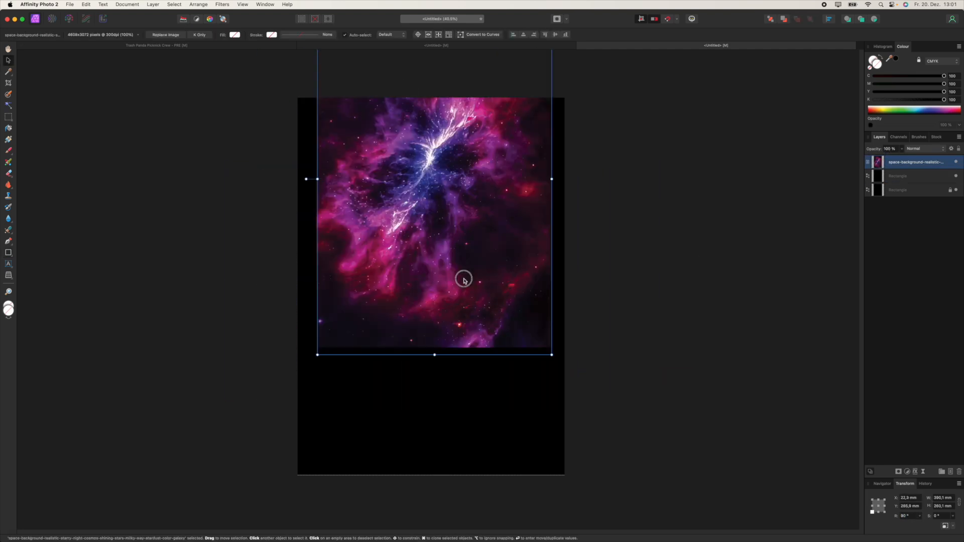
click(607, 280)
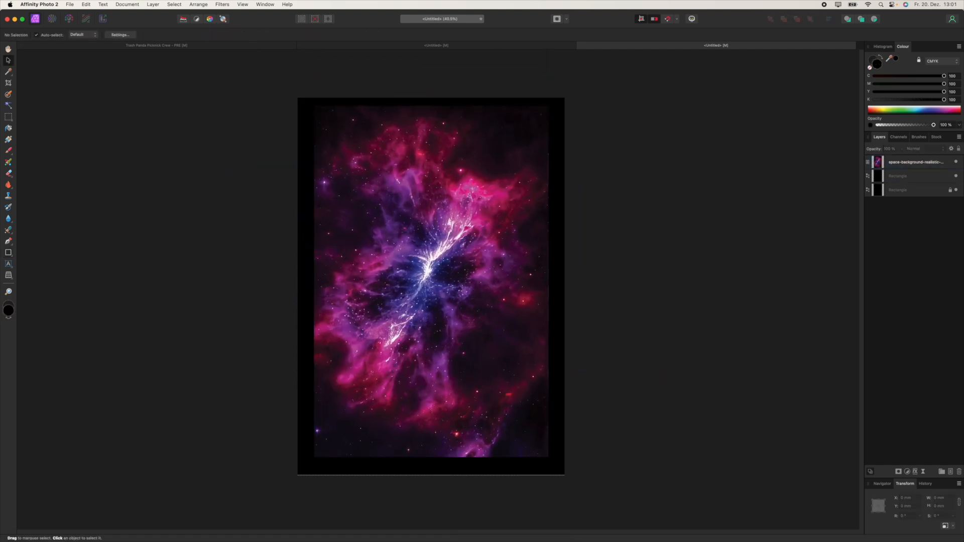
Step: Add two raccoon photos, enlarge the second, and move its layer to the top
drag(963, 201, 414, 309)
drag(963, 311, 477, 319)
drag(477, 318, 425, 241)
drag(501, 199, 528, 184)
click(894, 176)
drag(894, 157, 894, 156)
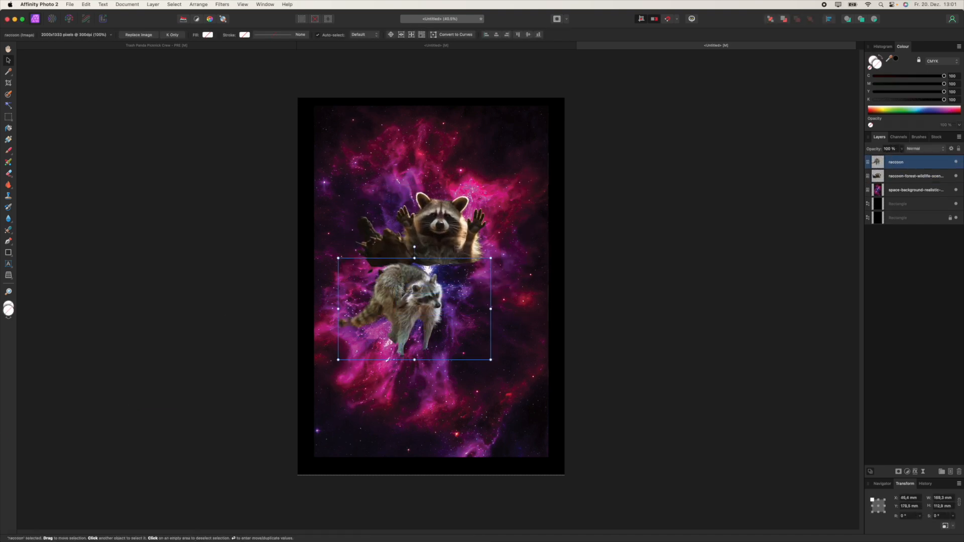
Step: Add a third raccoon, flip it horizontally, and enlarge the back raccoon
drag(963, 296, 448, 333)
drag(523, 252, 551, 222)
drag(455, 321, 356, 299)
click(913, 175)
right_click(380, 298)
mouse_move(438, 435)
click(483, 456)
click(445, 226)
drag(527, 185, 538, 179)
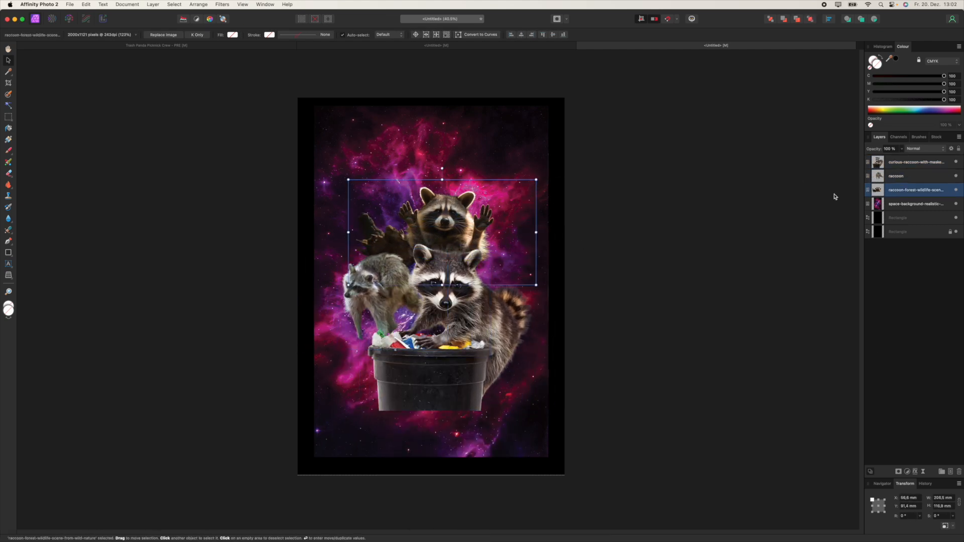
click(161, 171)
Step: Create a large Art Text title reading 'TEXT' above the raccoons
click(8, 264)
drag(361, 129, 500, 180)
text(TEXT)
key(super+a)
Step: Give the TEXT title a yellow fill from the colour wheel
click(184, 34)
click(214, 44)
click(242, 74)
click(240, 78)
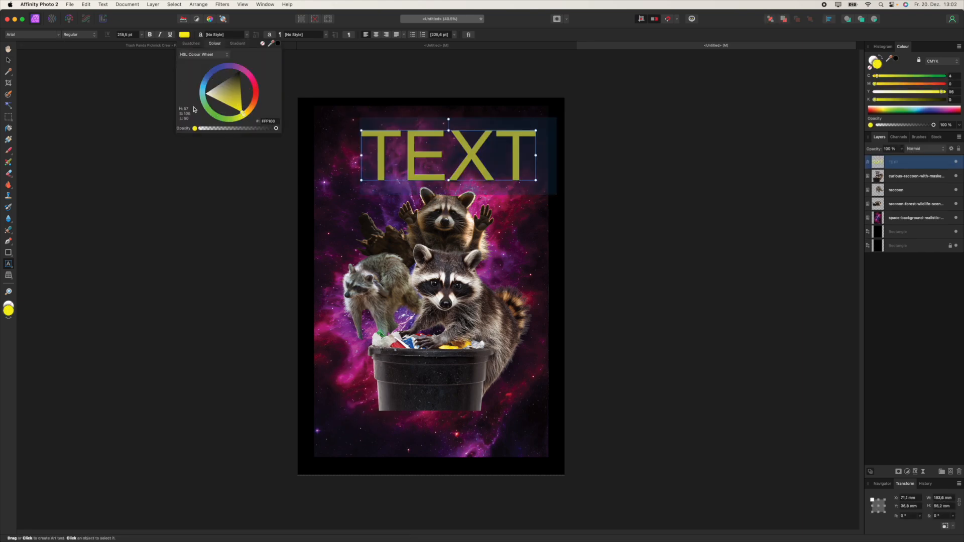
click(291, 117)
Step: Set the title font to Chalkduster and shift it left to centre it
click(58, 34)
click(447, 156)
key(super+a)
click(59, 35)
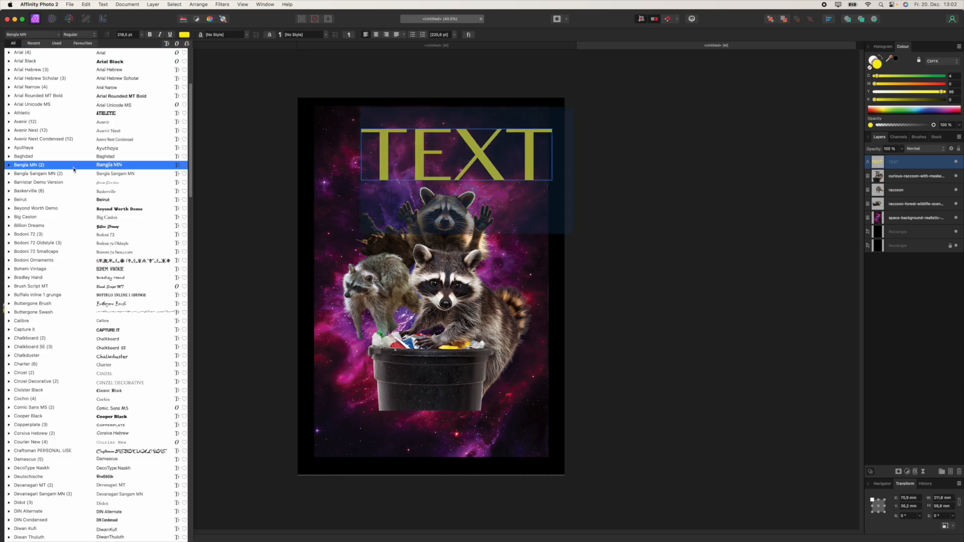
click(106, 356)
click(8, 60)
drag(447, 156, 422, 157)
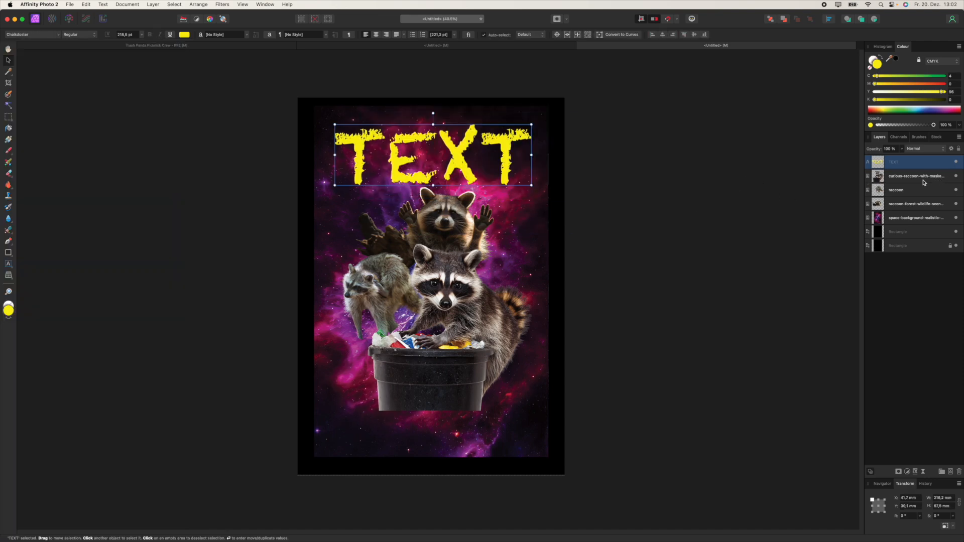
Step: Toggle the upper black rectangle off and on to check the backdrop behind the galaxy
click(899, 222)
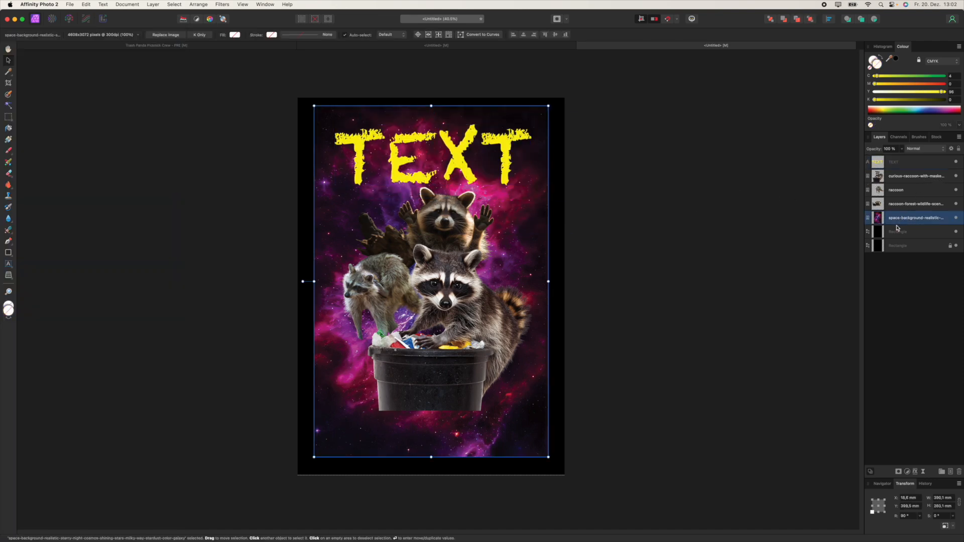
click(956, 232)
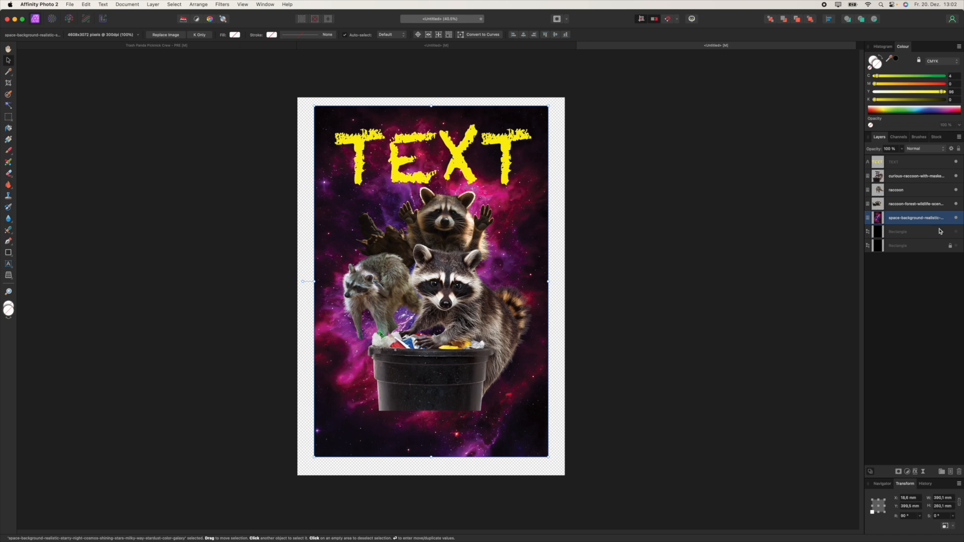
click(956, 232)
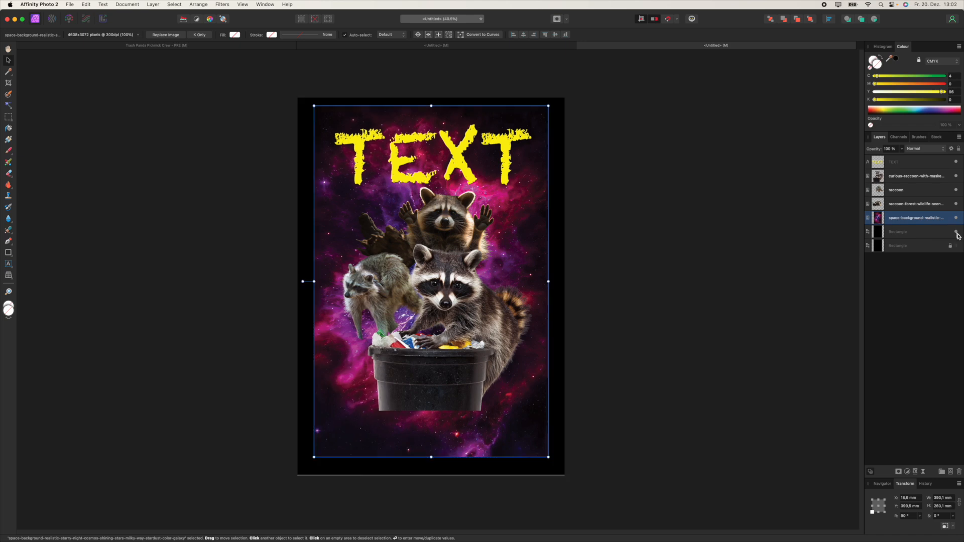
click(938, 233)
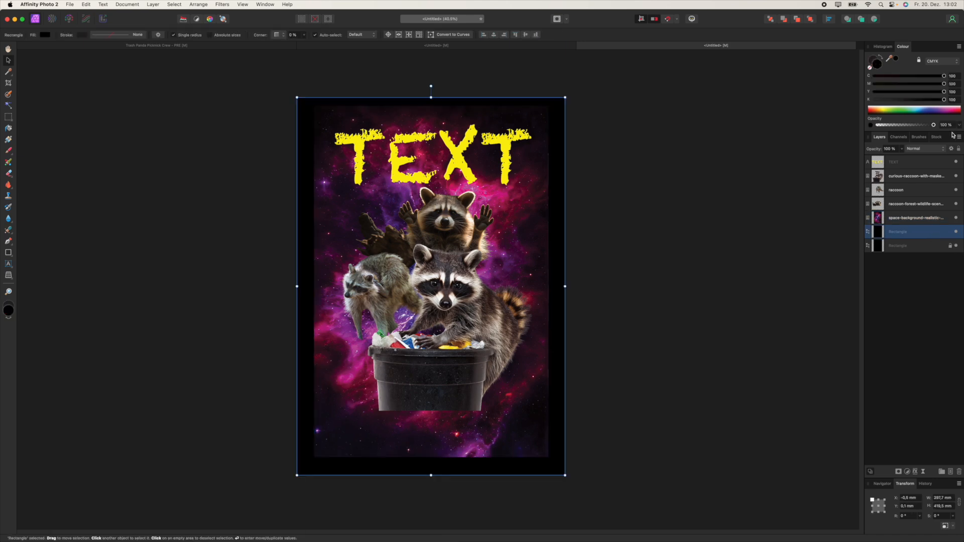
click(891, 220)
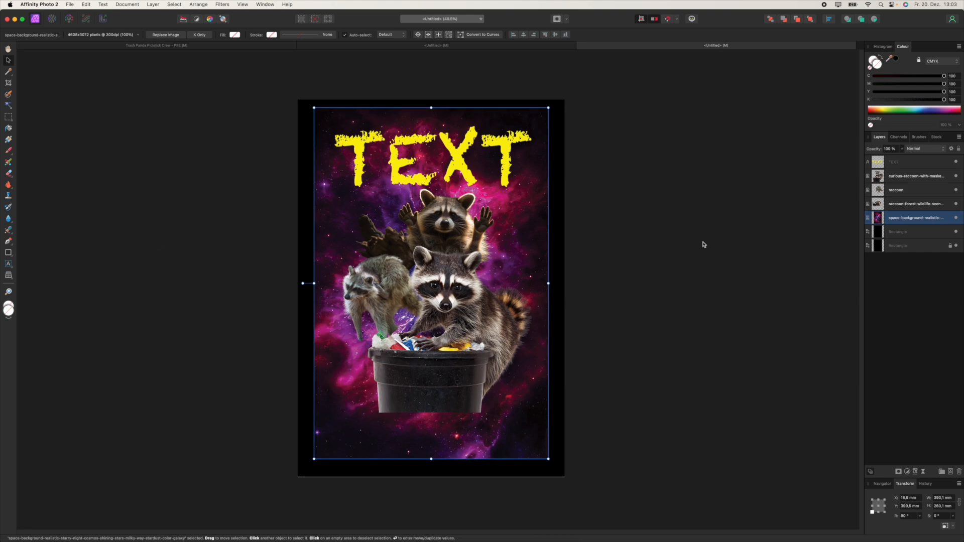
Step: Rasterise the galaxy layer and select its dark space pixels by colour at 32% tolerance
right_click(886, 220)
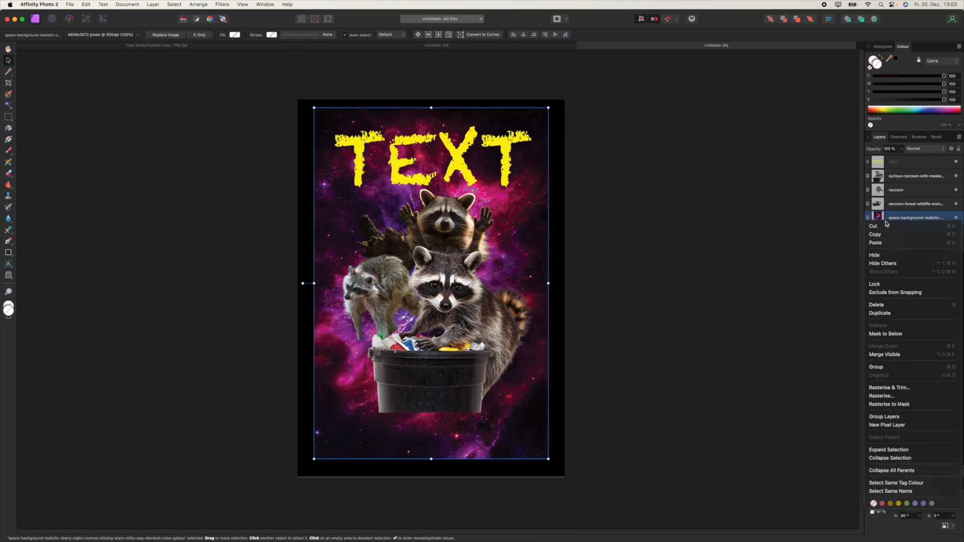
click(904, 397)
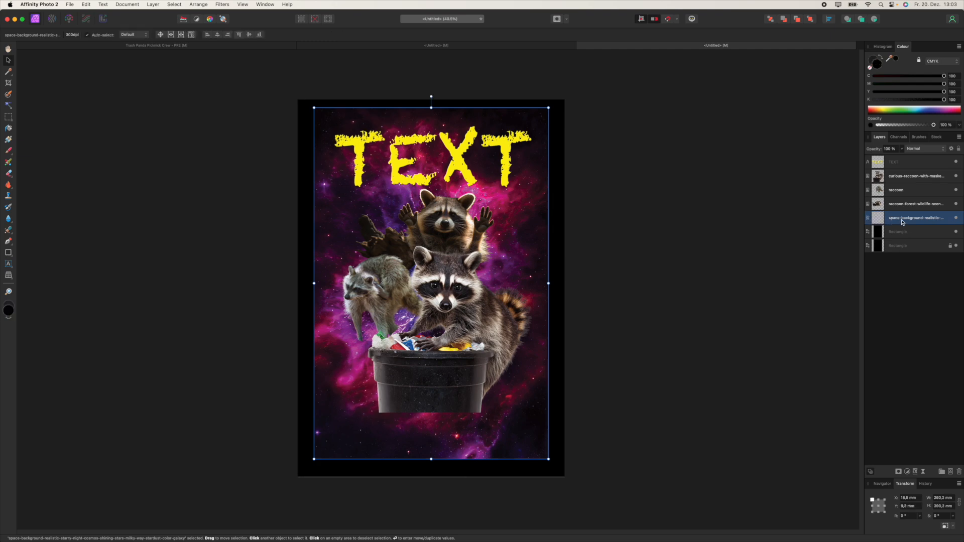
click(173, 5)
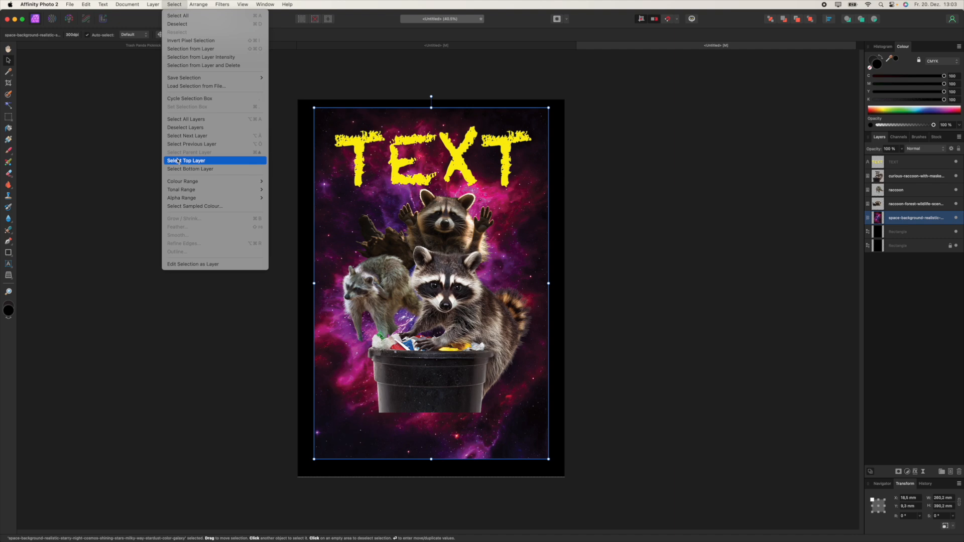
click(200, 207)
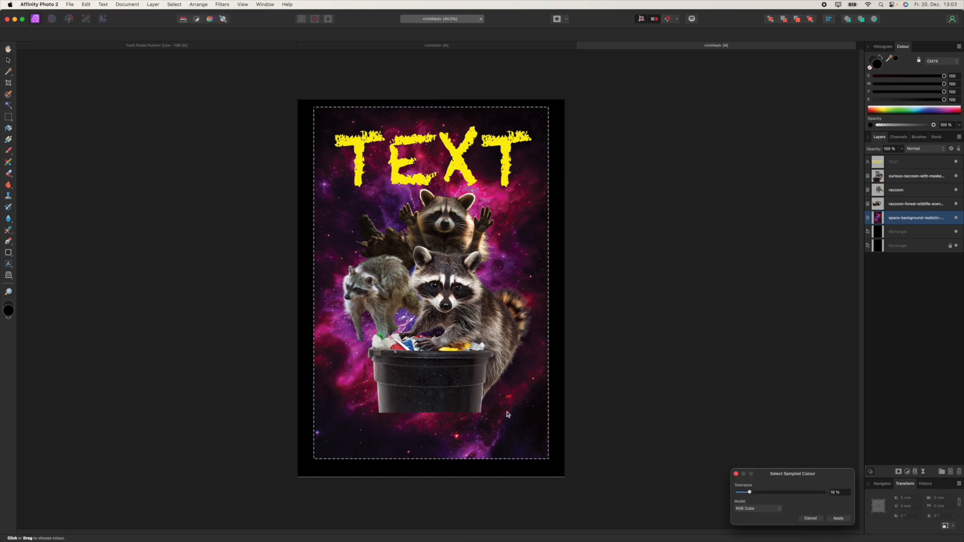
click(543, 431)
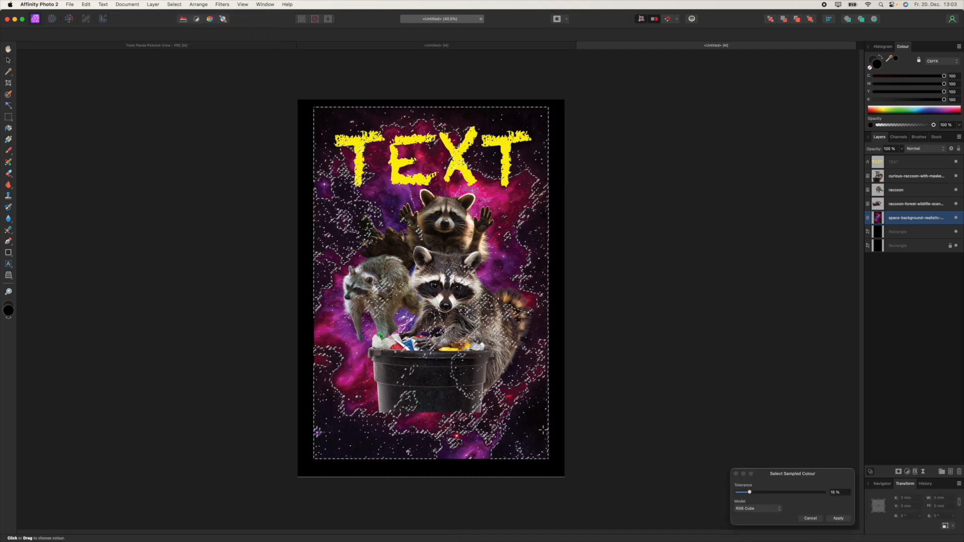
drag(770, 474, 616, 357)
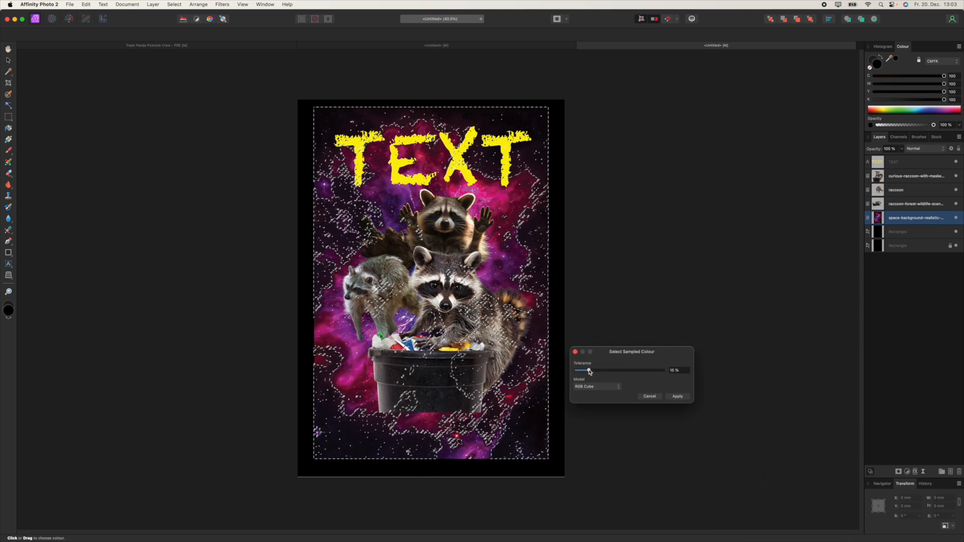
mouse_move(589, 371)
mouse_down()
mouse_move(620, 370)
mouse_move(588, 371)
mouse_up()
click(673, 397)
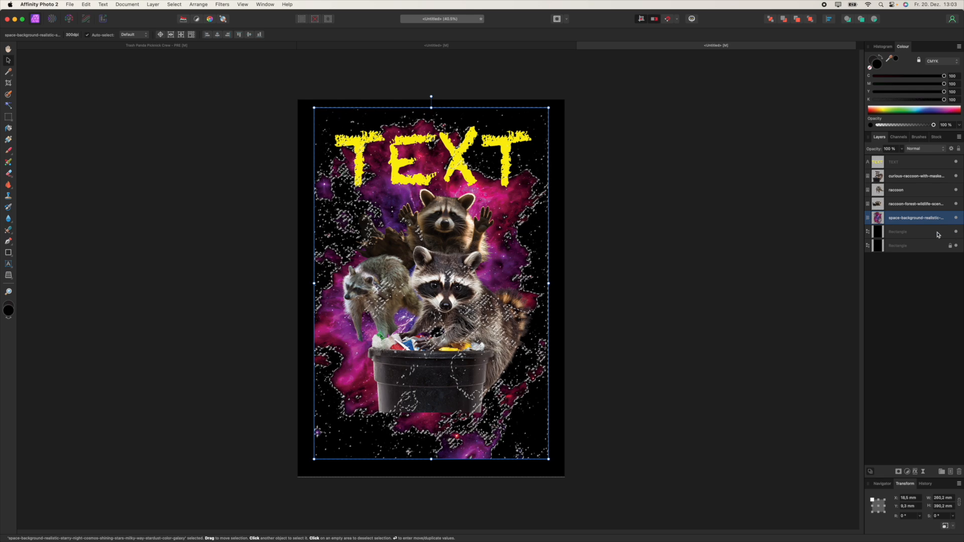
Step: Clear the selection and check the edges against the black rectangles, leaving the upper one visible
key(super+d)
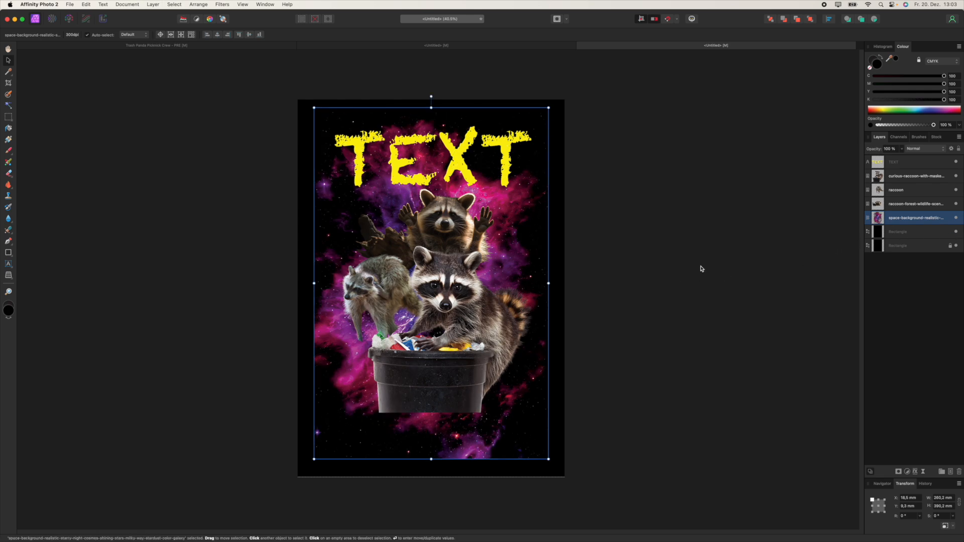
click(956, 232)
click(955, 245)
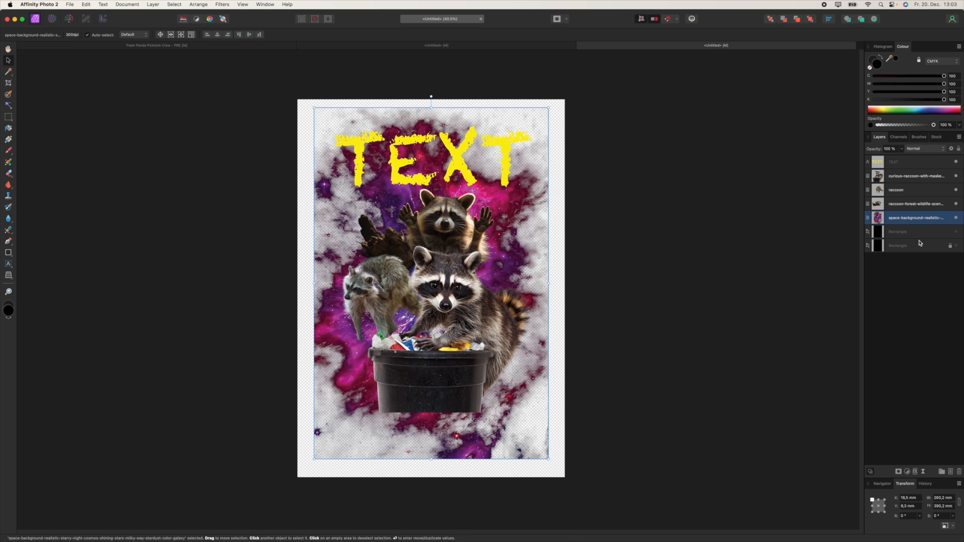
click(955, 231)
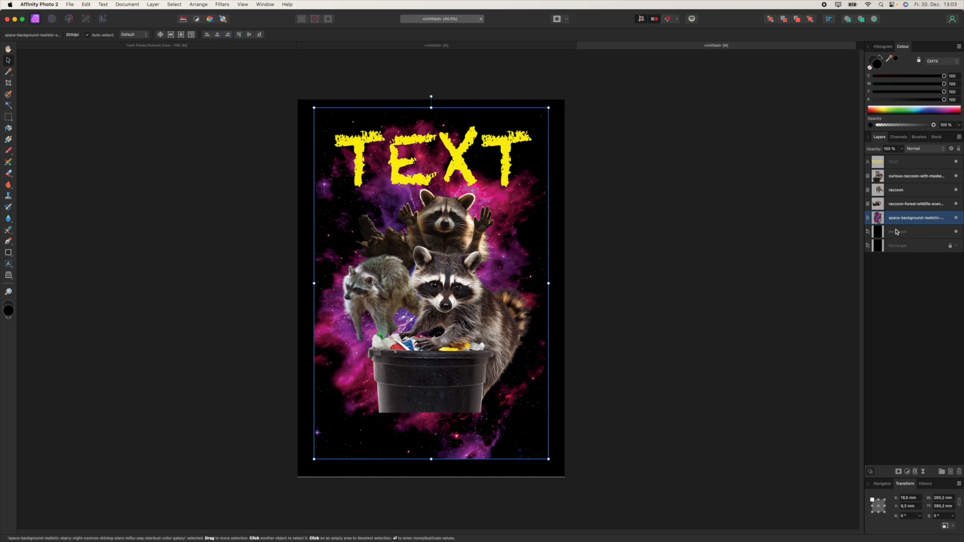
Step: Add a Brightness/Contrast adjustment to the galaxy, raising contrast to 37% and brightness -2%
click(908, 472)
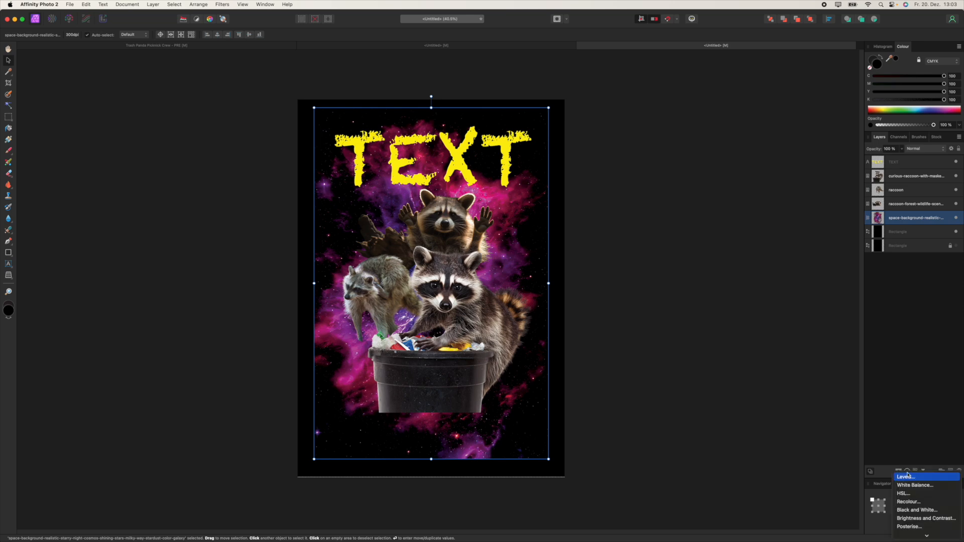
click(922, 519)
mouse_move(689, 329)
mouse_down()
mouse_move(730, 331)
mouse_move(637, 329)
mouse_move(725, 332)
mouse_move(696, 329)
mouse_move(706, 329)
mouse_move(704, 312)
mouse_move(671, 312)
mouse_move(685, 312)
mouse_up()
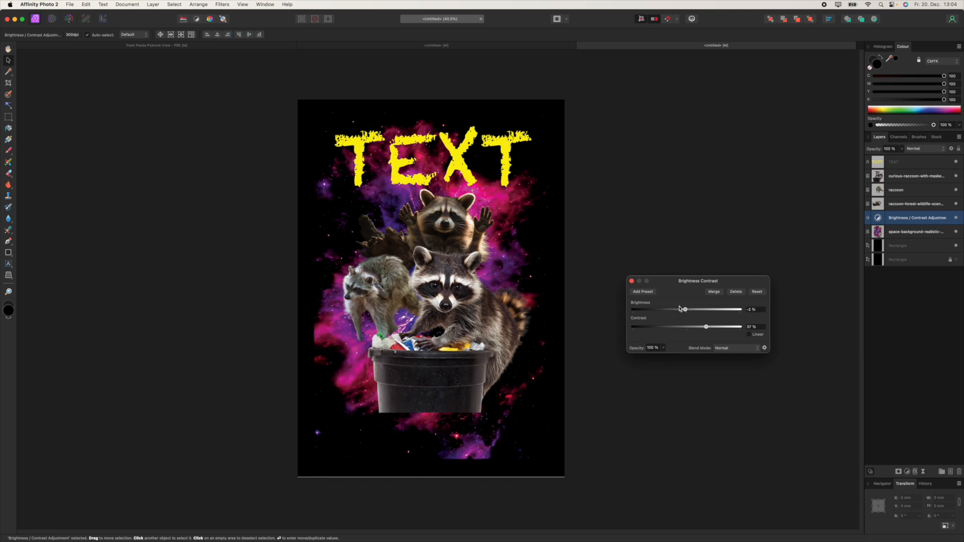
click(632, 282)
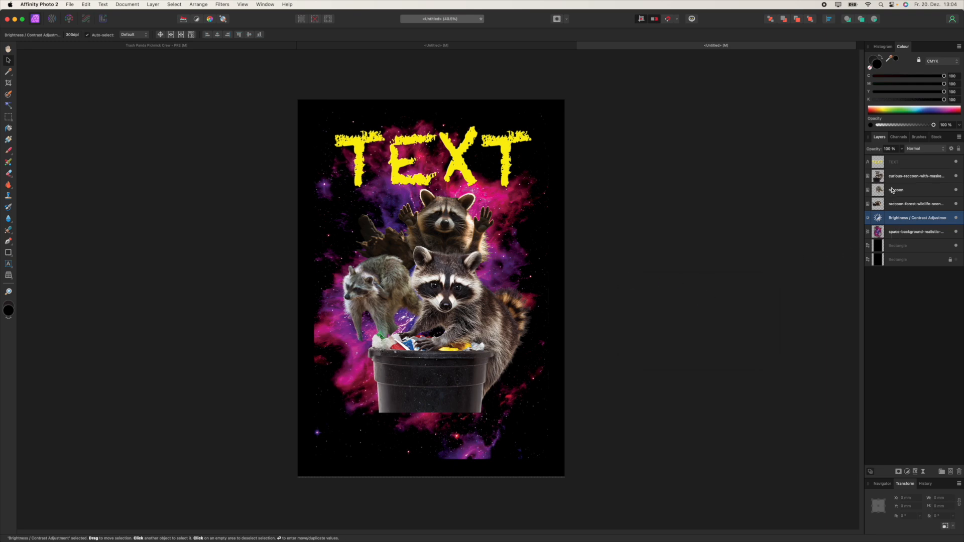
Step: Add a Brightness/Contrast adjustment raising the forest-scene raccoon's contrast
scroll(446, 243, up, 5)
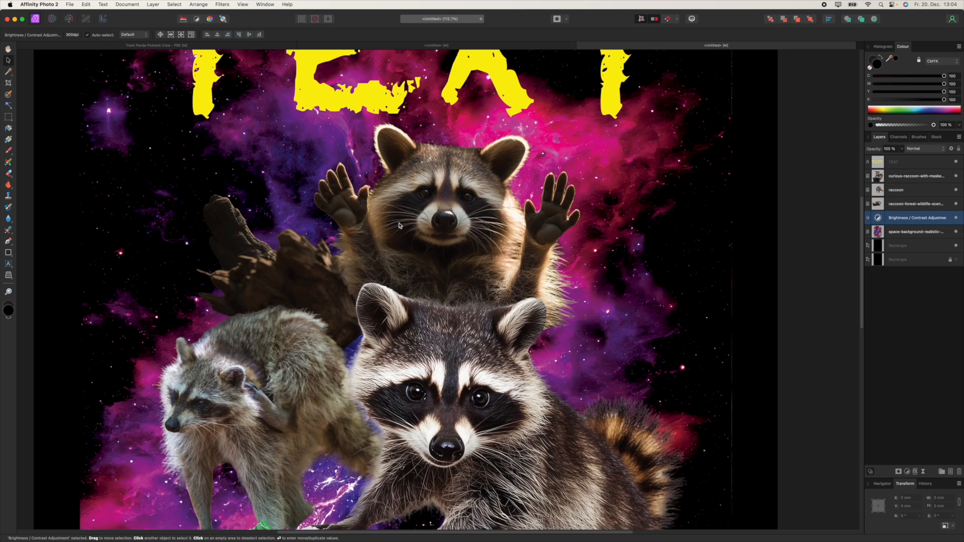
scroll(437, 332, down, 3)
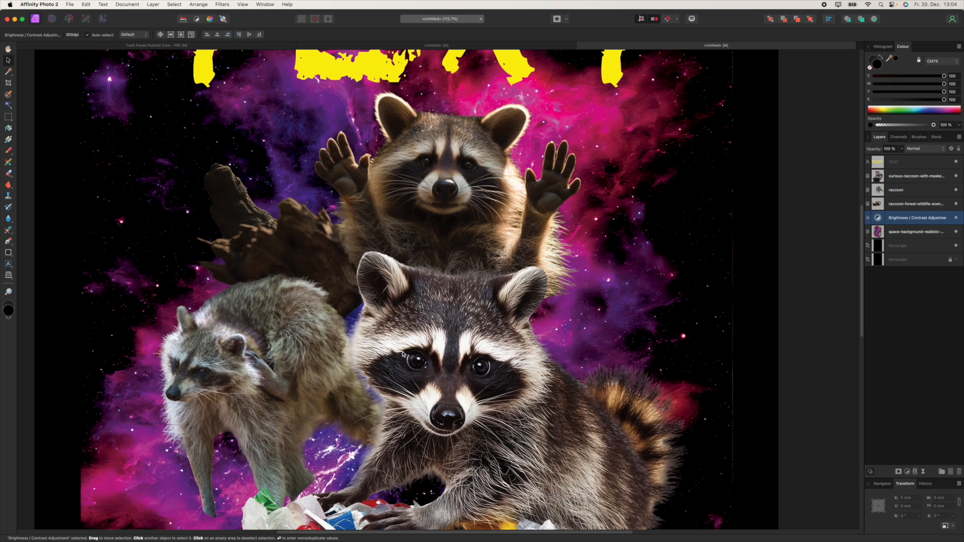
scroll(441, 292, up, 5)
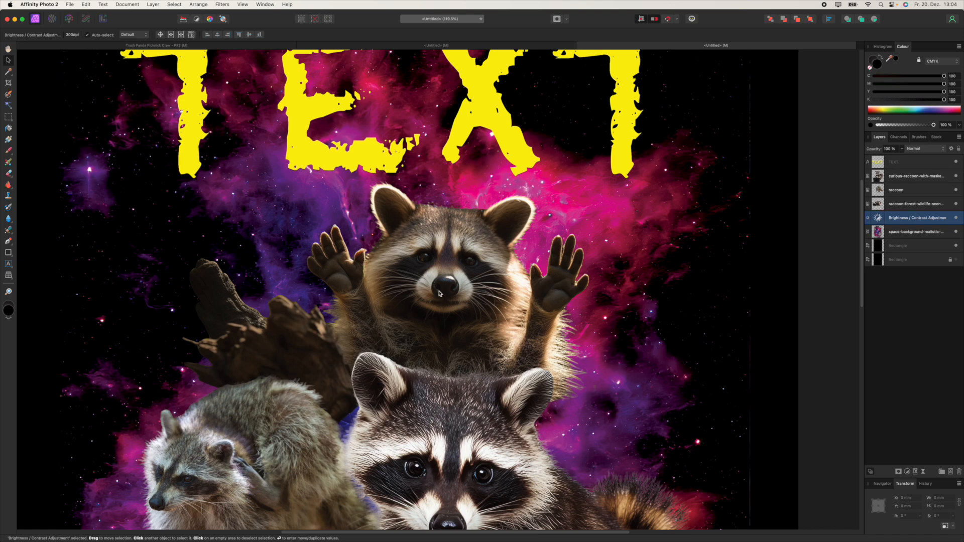
click(901, 204)
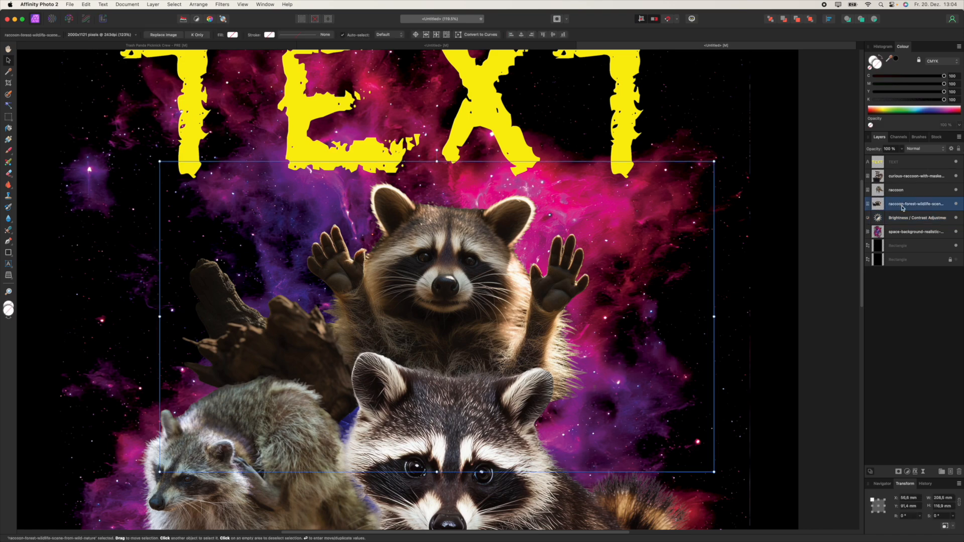
click(908, 472)
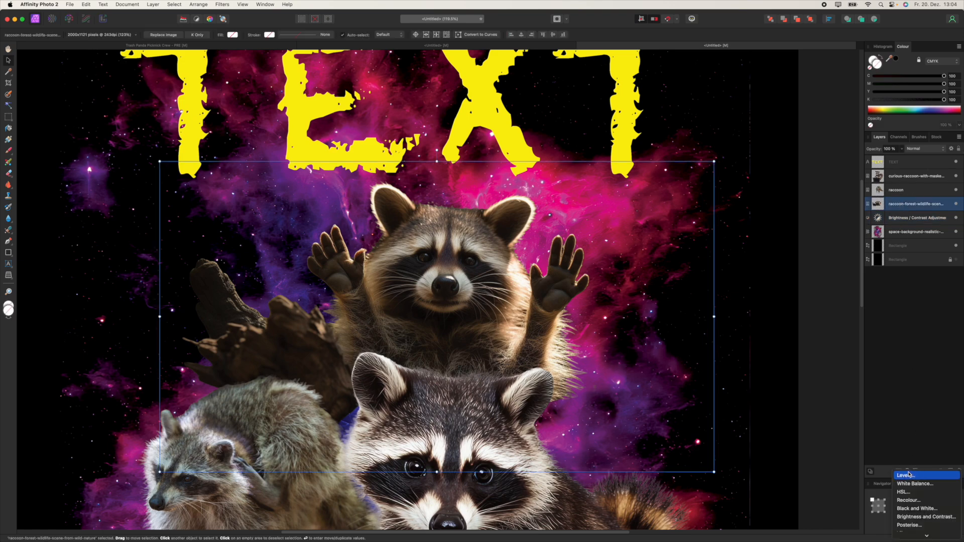
click(915, 517)
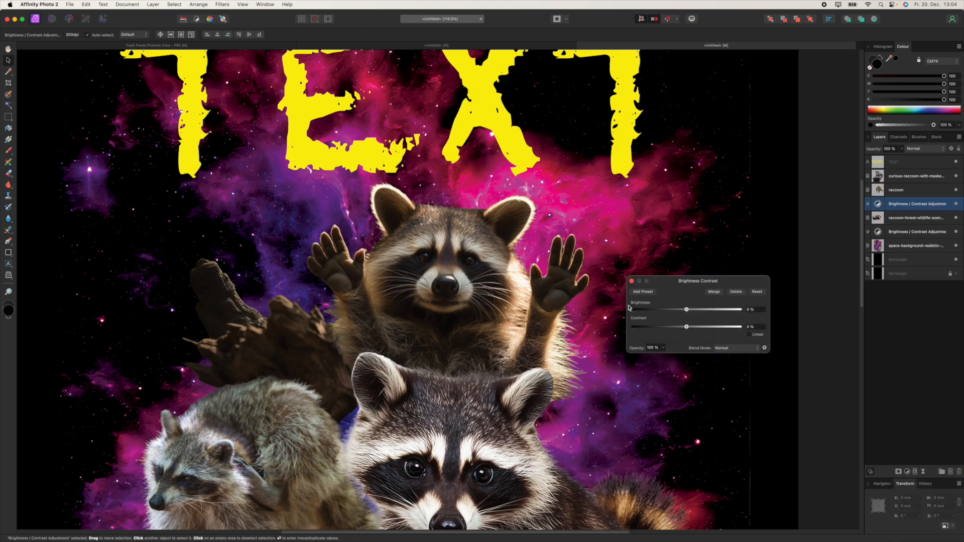
mouse_move(687, 327)
mouse_down()
mouse_move(748, 329)
mouse_move(651, 327)
mouse_move(706, 331)
mouse_move(687, 311)
mouse_move(700, 313)
mouse_up()
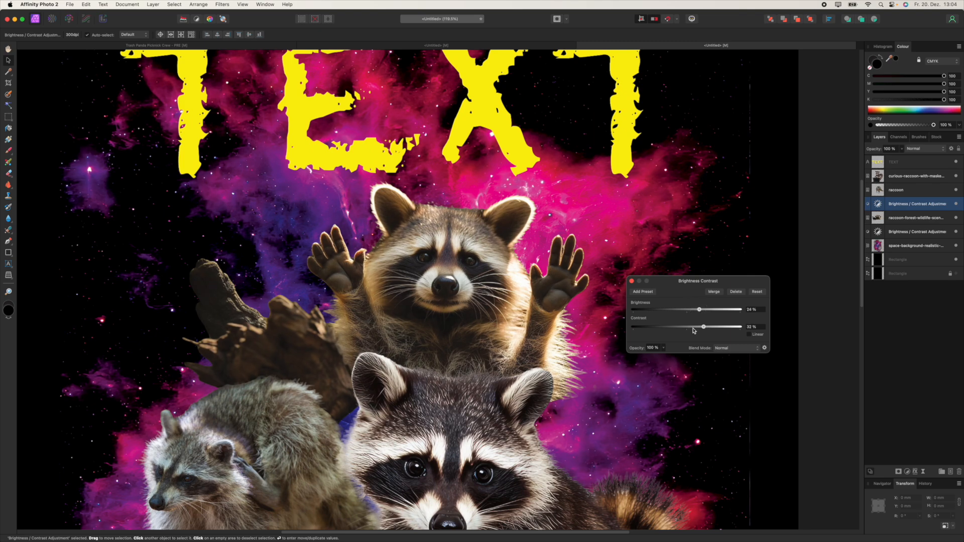
click(632, 282)
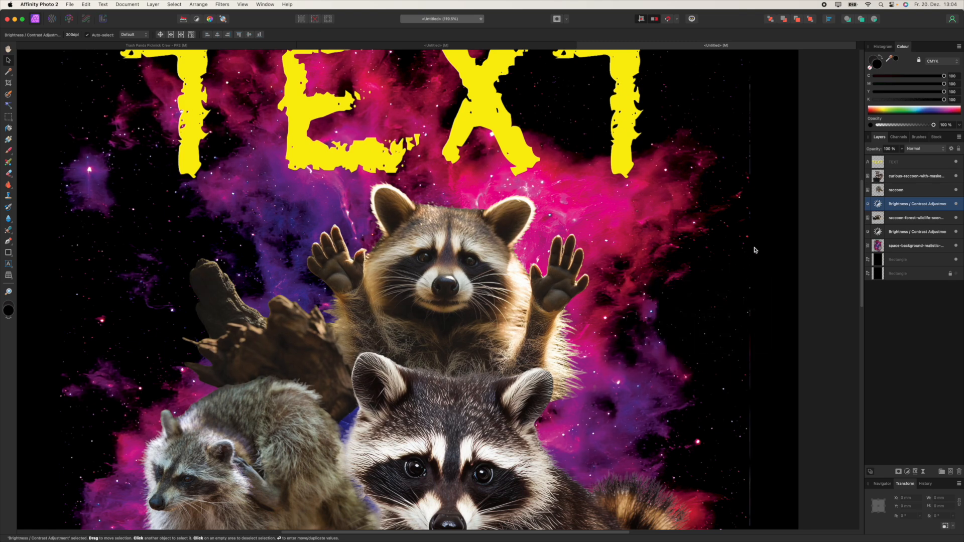
Step: Group the forest-scene raccoon with its contrast adjustment
scroll(748, 251, down, 3)
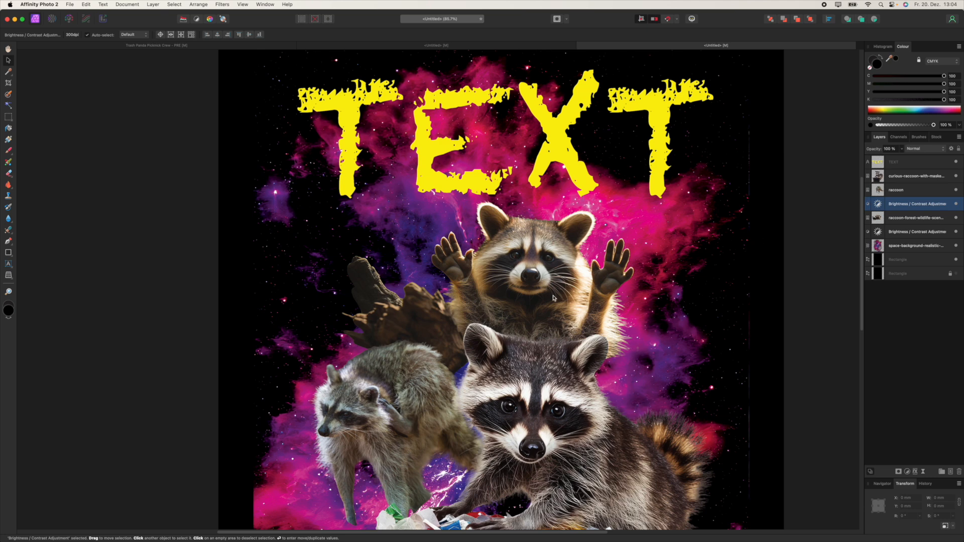
scroll(563, 316, down, 2)
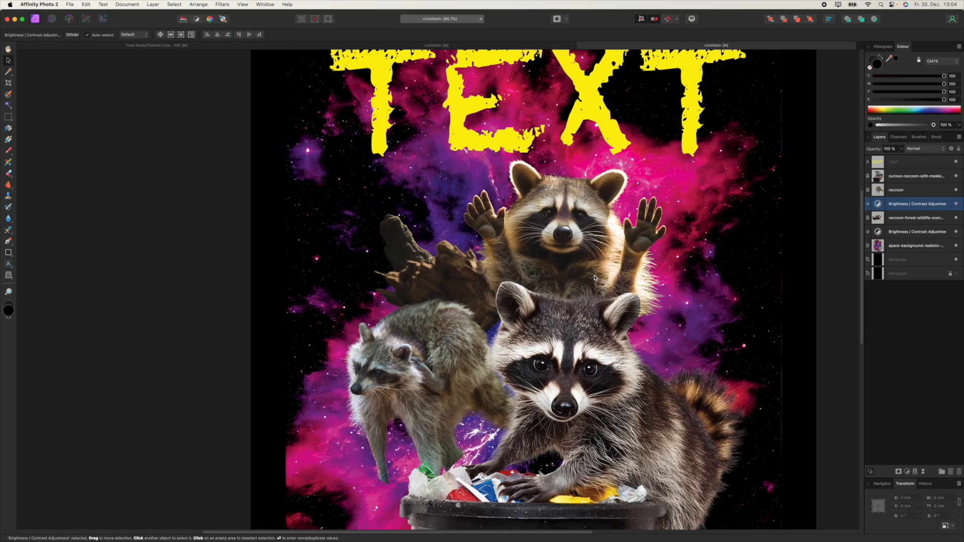
click(895, 218)
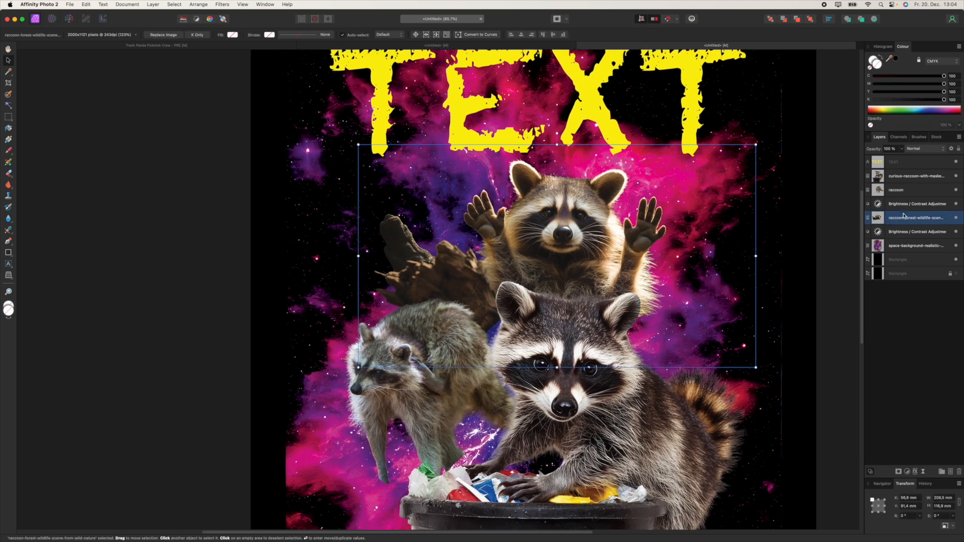
click(899, 206)
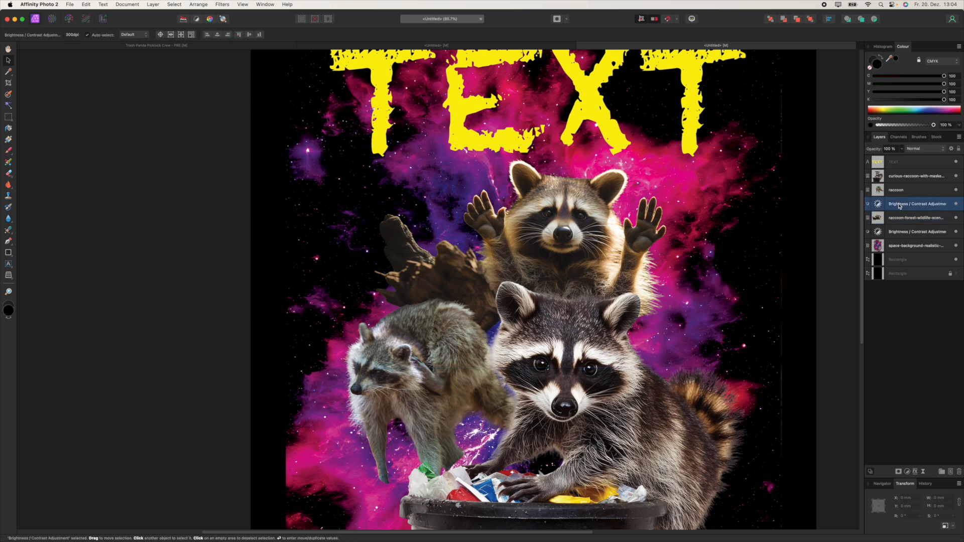
shift+click(903, 219)
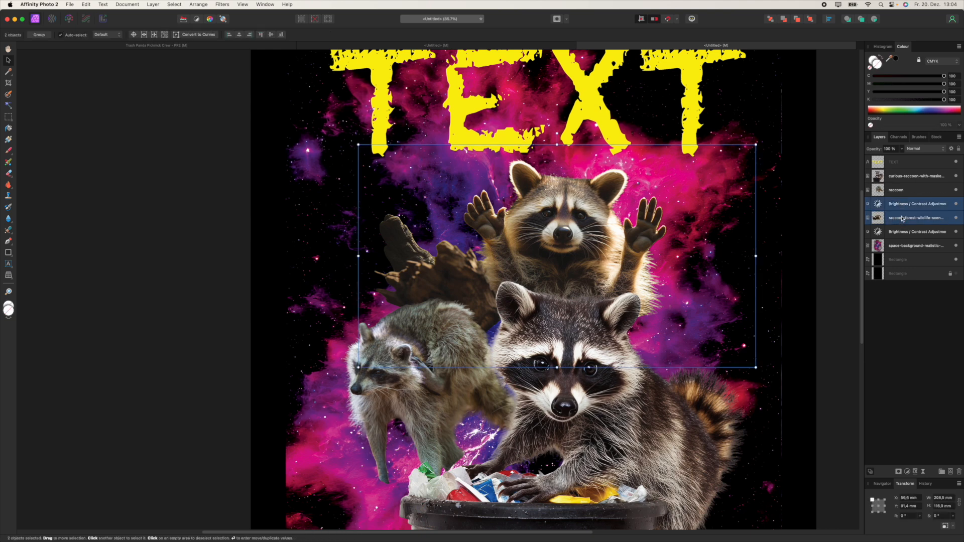
key(super+g)
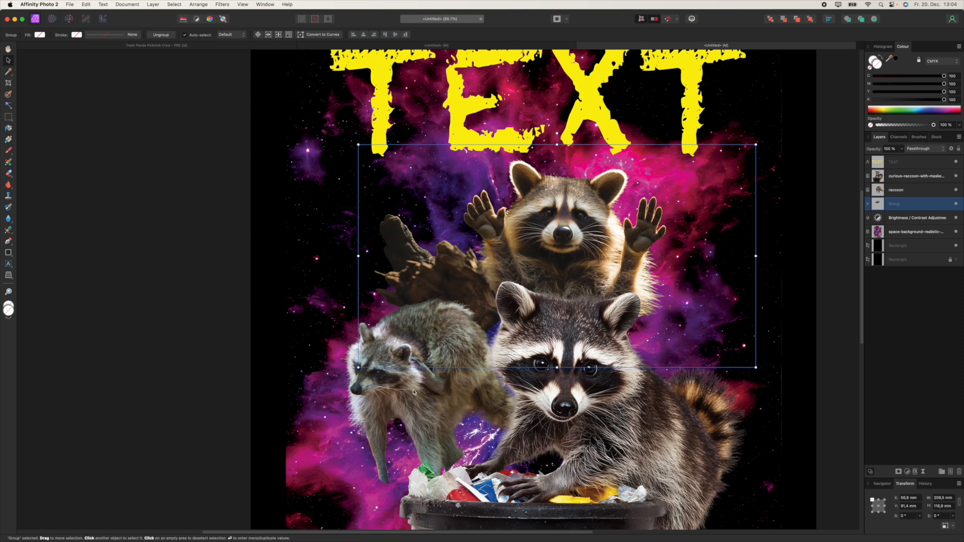
Step: Add a Brightness/Contrast adjustment raising the raccoon layer's contrast to 41%
click(913, 176)
click(896, 191)
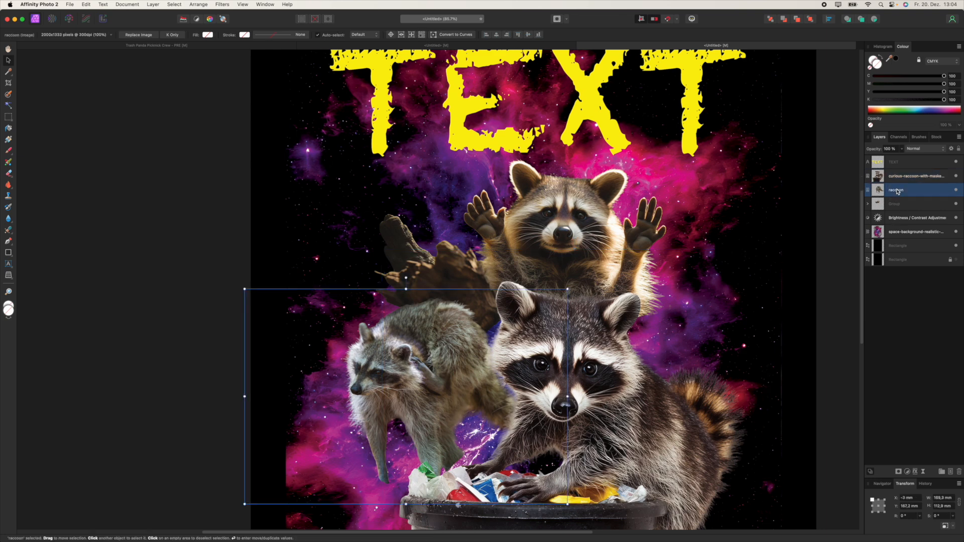
click(908, 471)
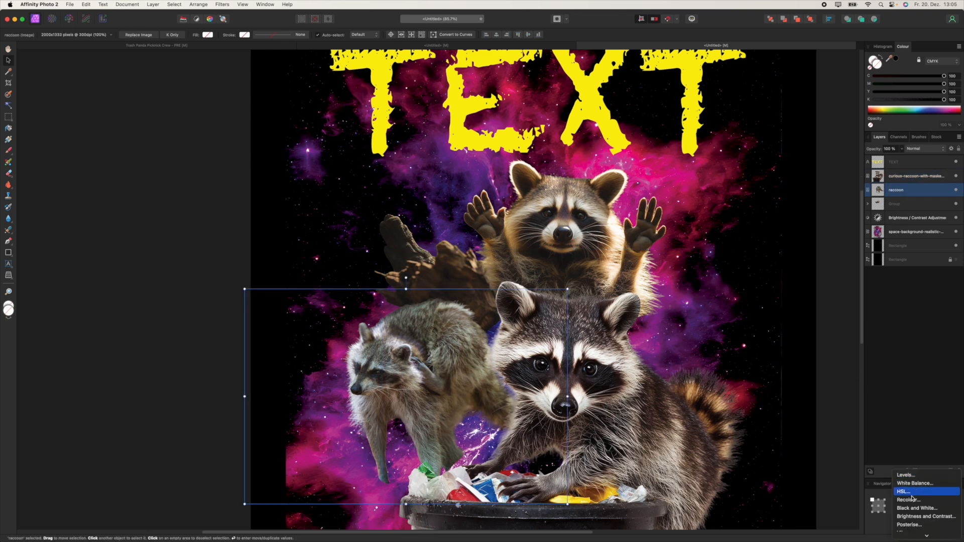
click(919, 517)
mouse_move(687, 327)
mouse_down()
mouse_move(717, 327)
mouse_move(681, 327)
mouse_move(711, 326)
mouse_move(710, 310)
mouse_move(687, 312)
mouse_up()
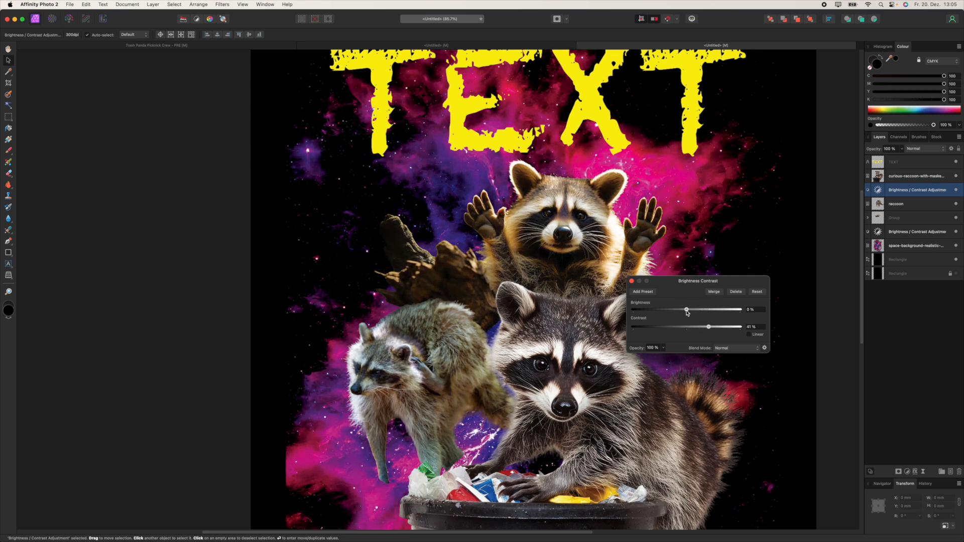
click(631, 282)
Step: Select the raccoon layer together with its new contrast adjustment
click(895, 205)
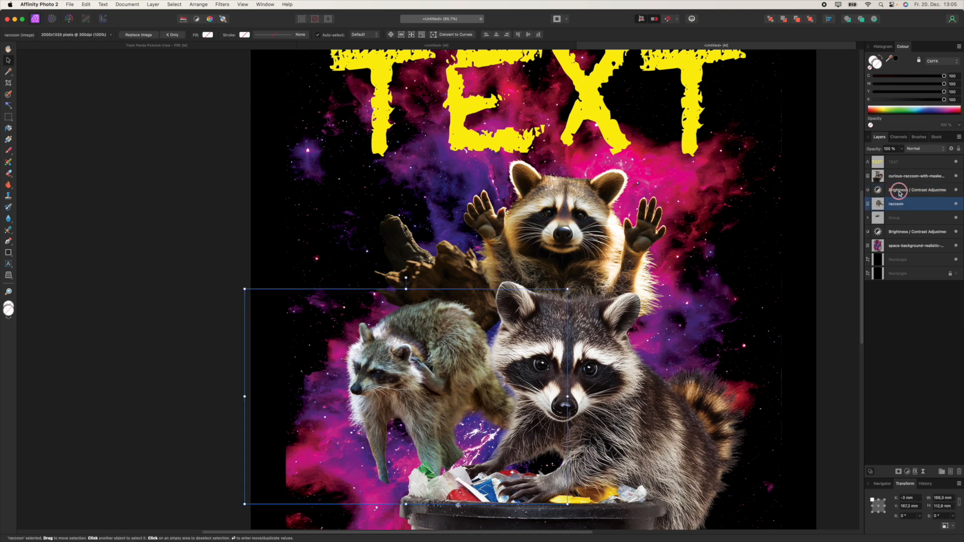
shift+click(903, 195)
right_click(902, 195)
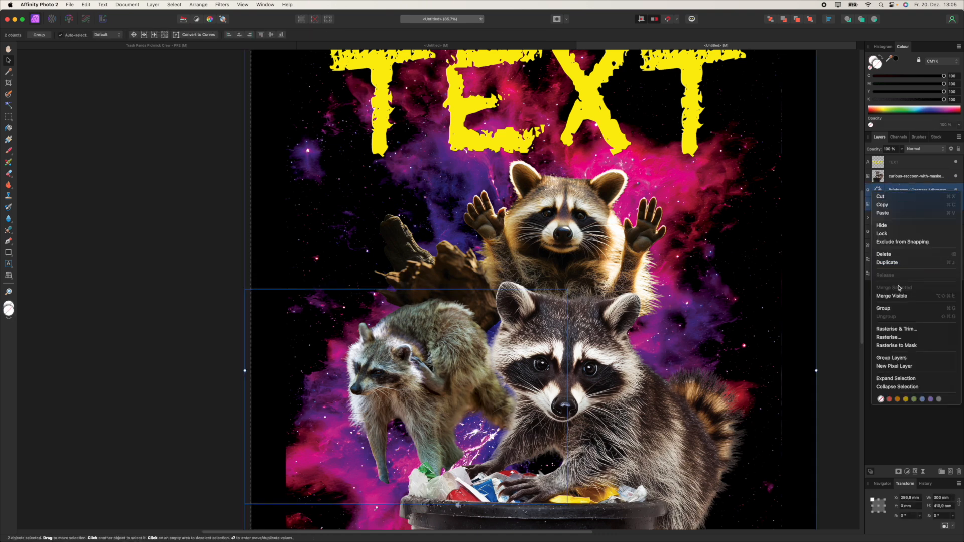
Step: Group the raccoon layer with its contrast adjustment
click(900, 308)
click(902, 230)
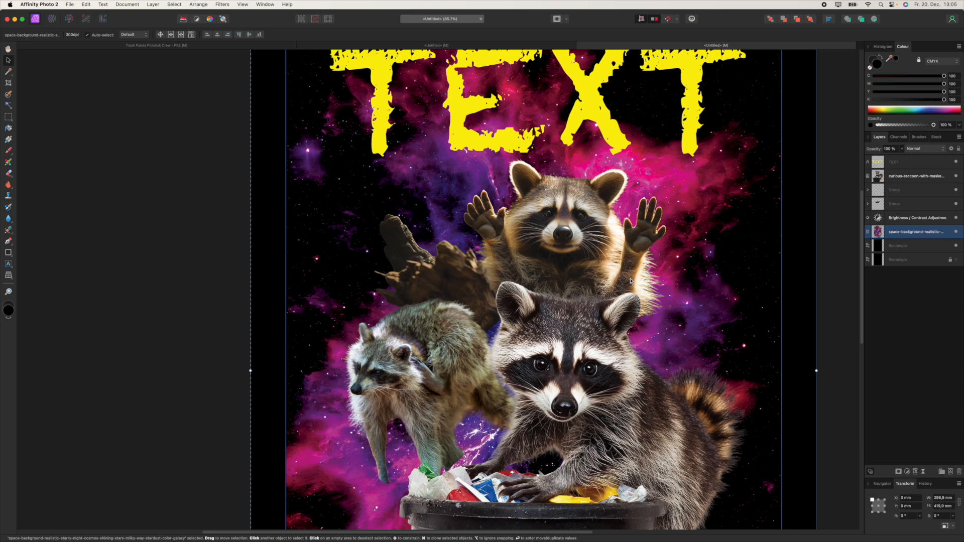
scroll(583, 266, down, 5)
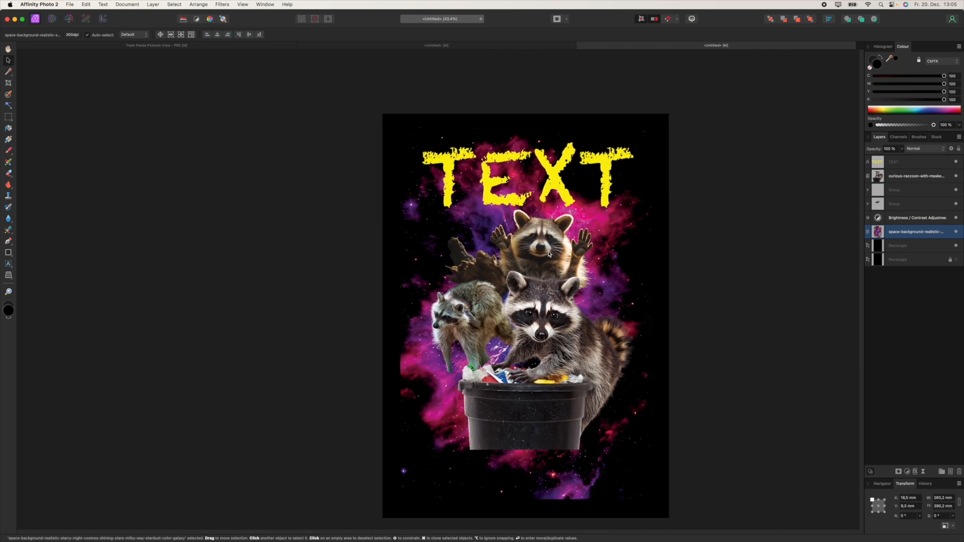
Step: Group all six raccoon, adjustment, galaxy and rectangle layers beneath the TEXT layer
click(901, 161)
click(893, 180)
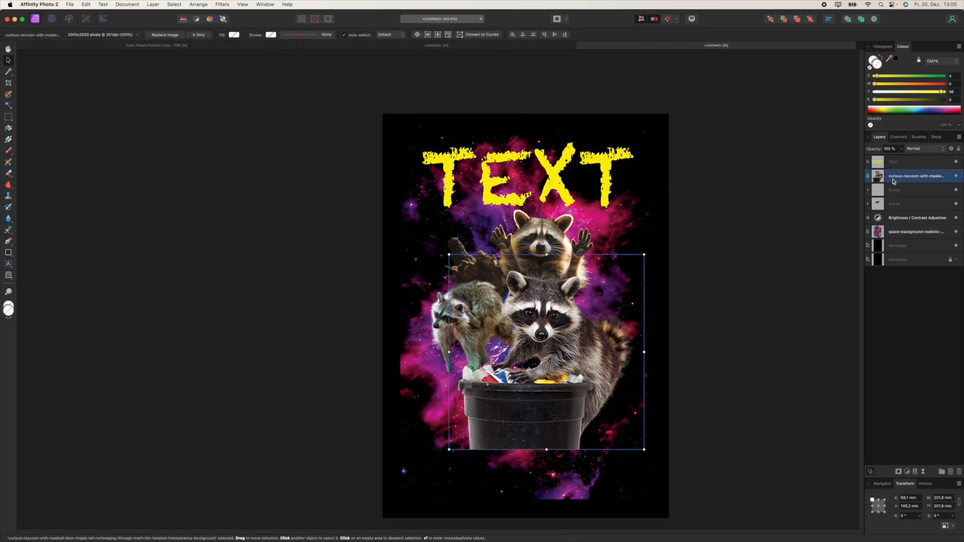
shift+click(894, 245)
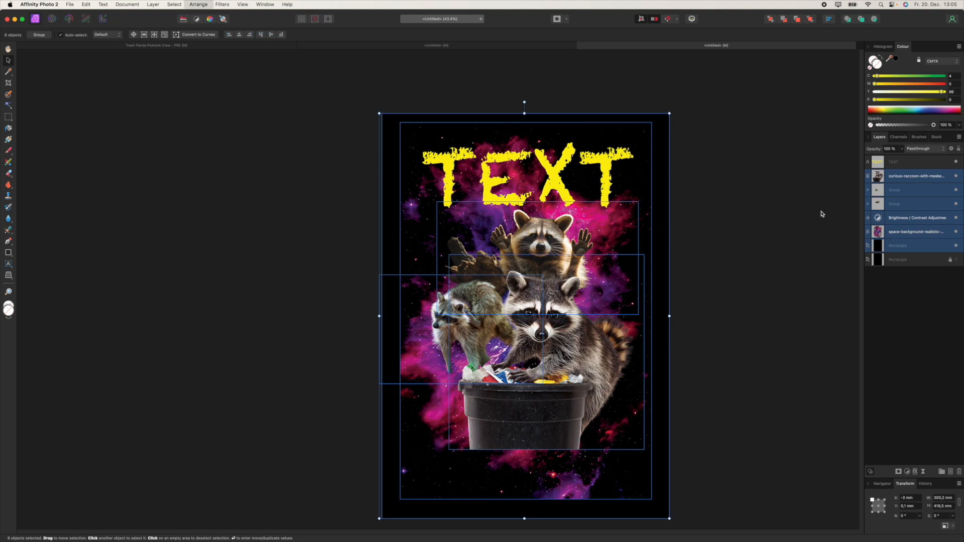
key(super+g)
click(903, 217)
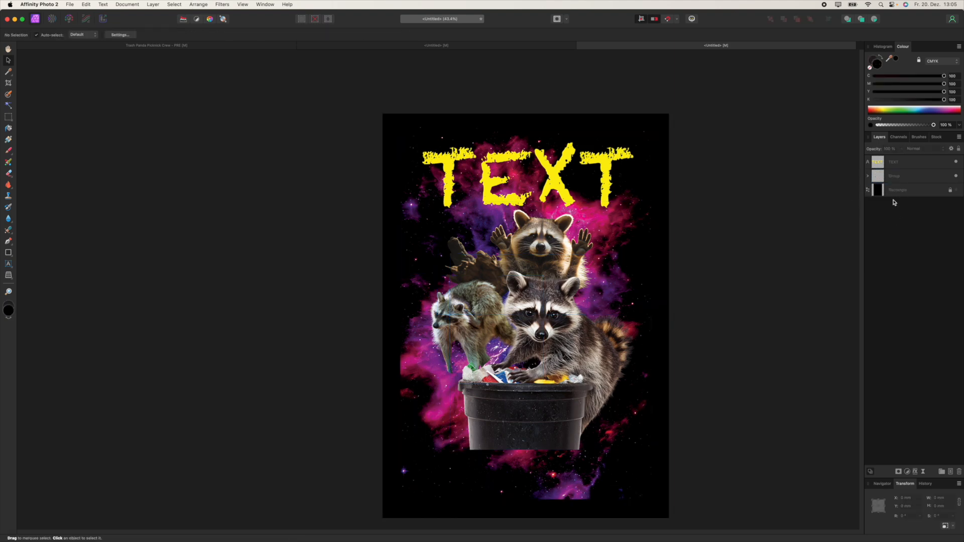
click(868, 176)
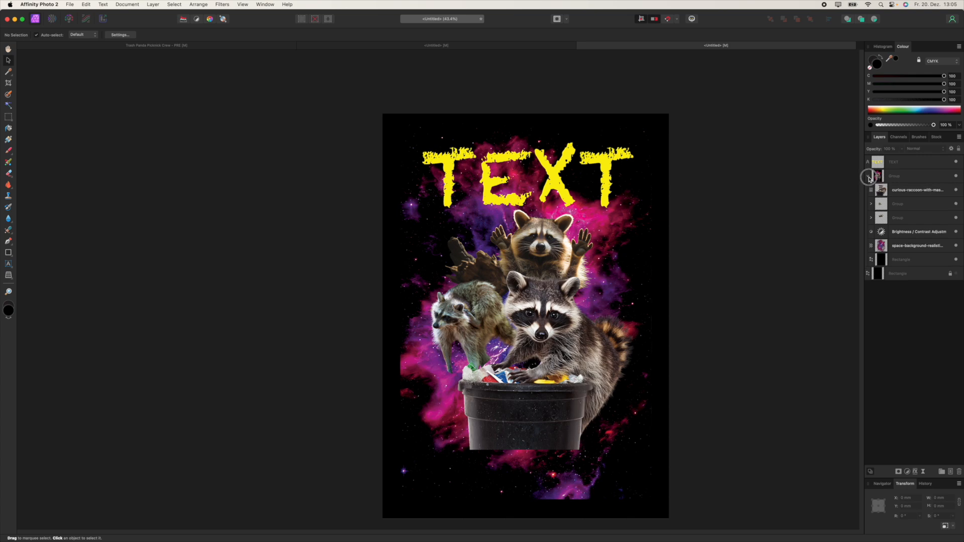
click(869, 177)
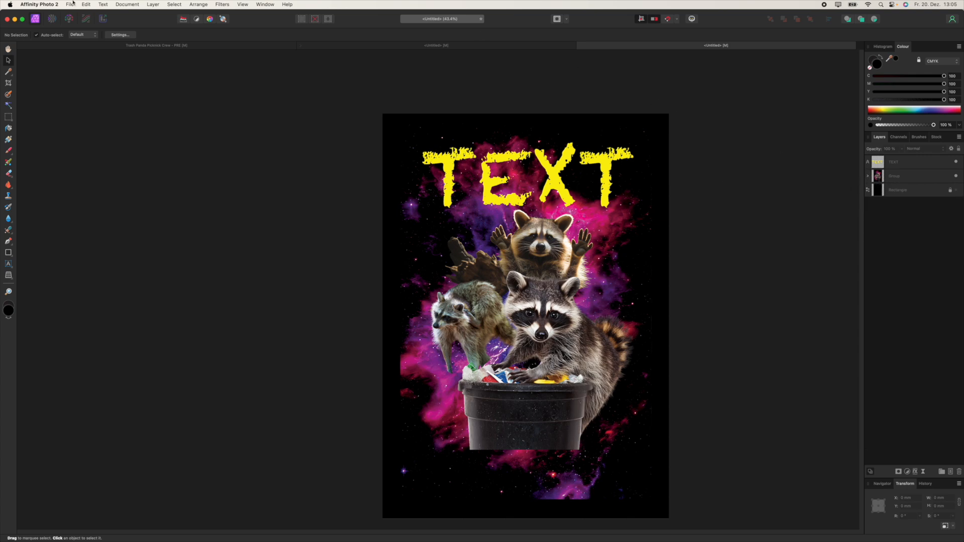
Step: Switch to the Trash Panda Picknick Crew poster and inspect its title and group layers
click(131, 45)
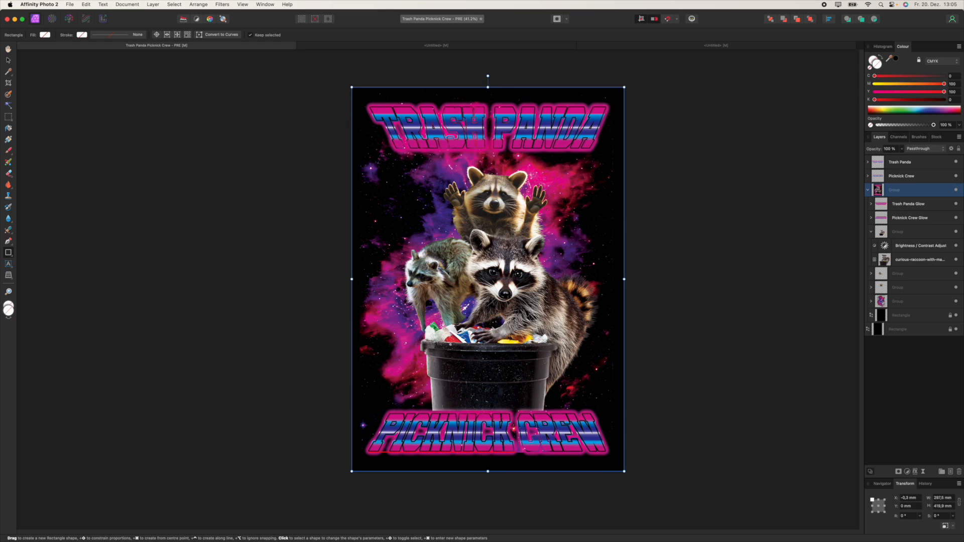
scroll(510, 252, down, 2)
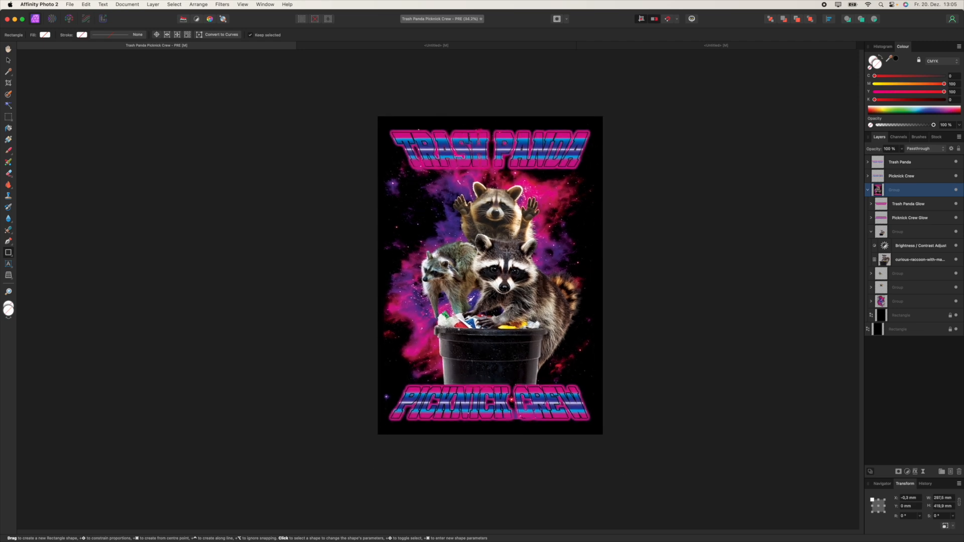
click(867, 190)
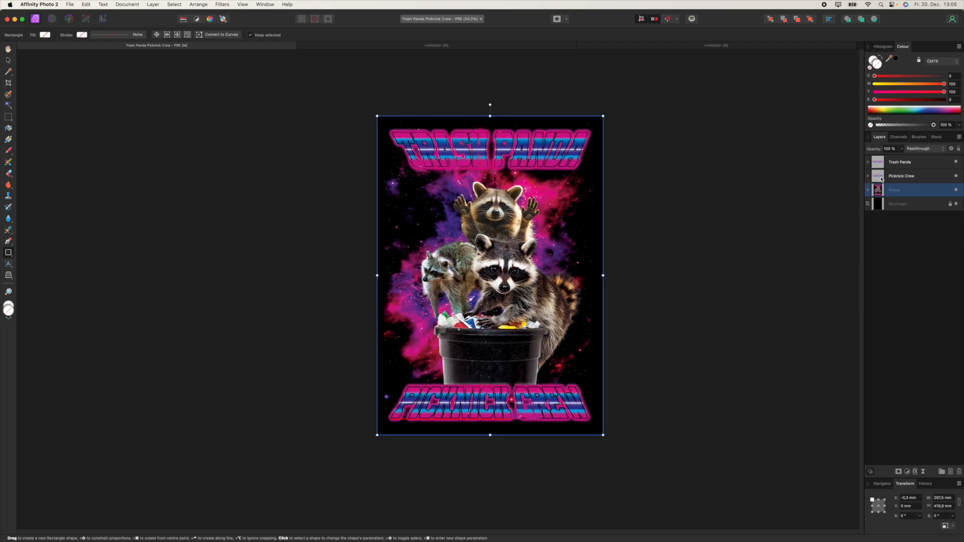
click(897, 164)
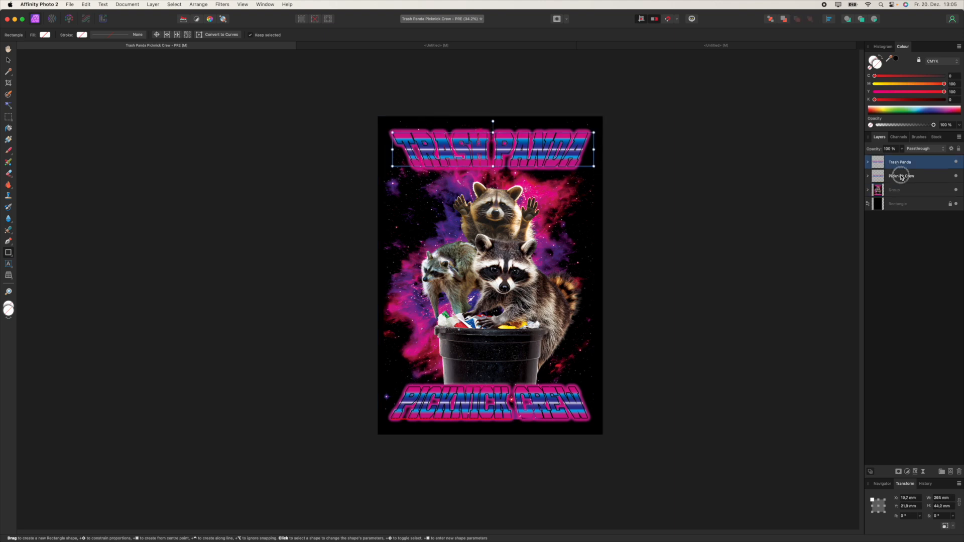
click(901, 176)
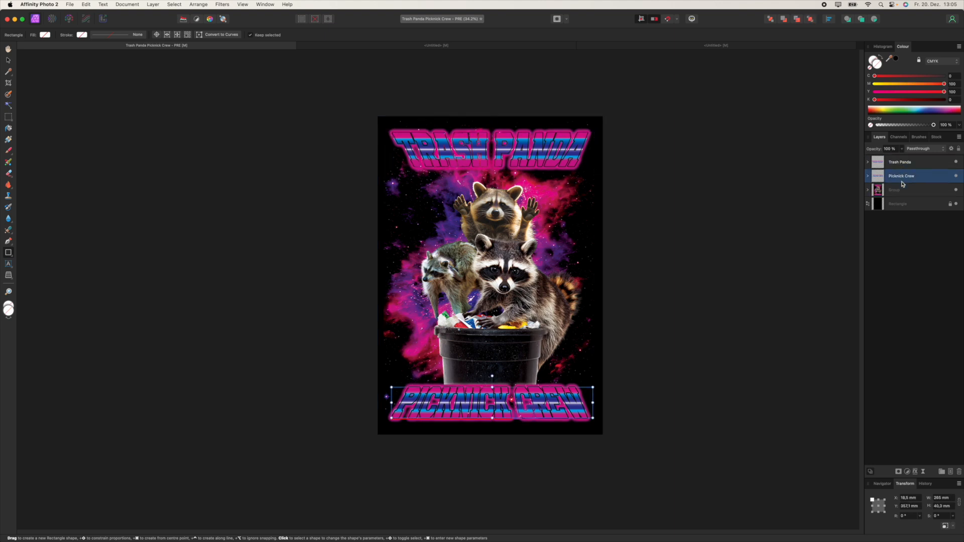
click(868, 190)
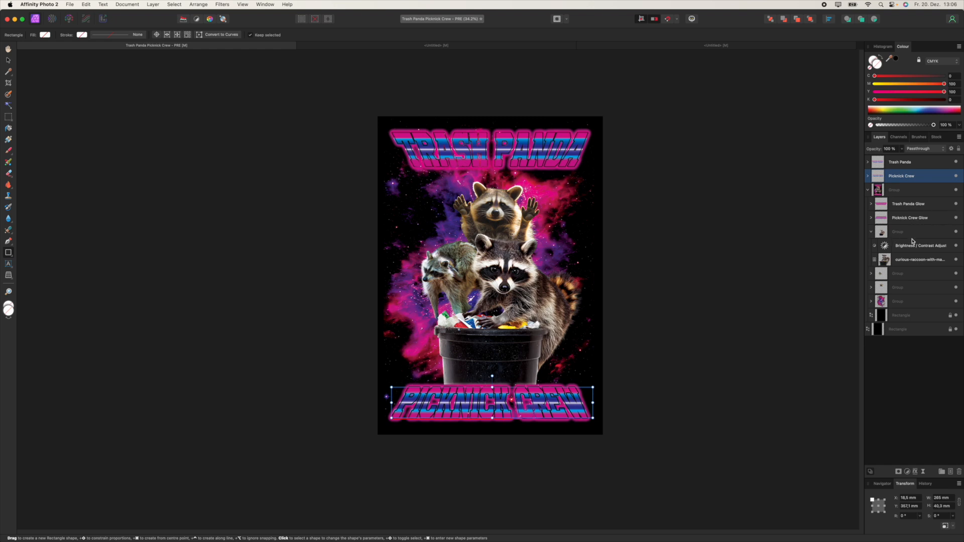
click(880, 305)
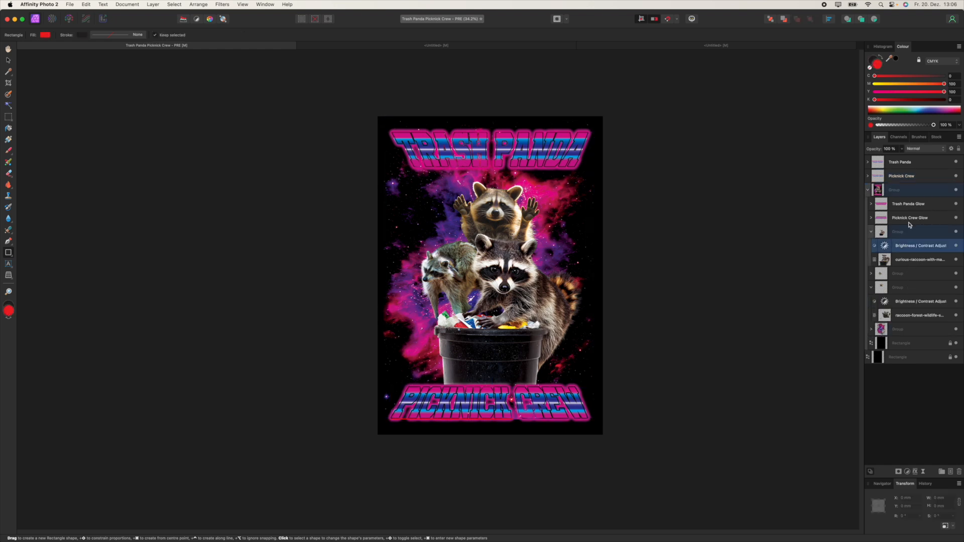
Step: Compare the poster with and without the Picknick Crew Glow, leaving it visible
click(910, 221)
scroll(653, 383, up, 10)
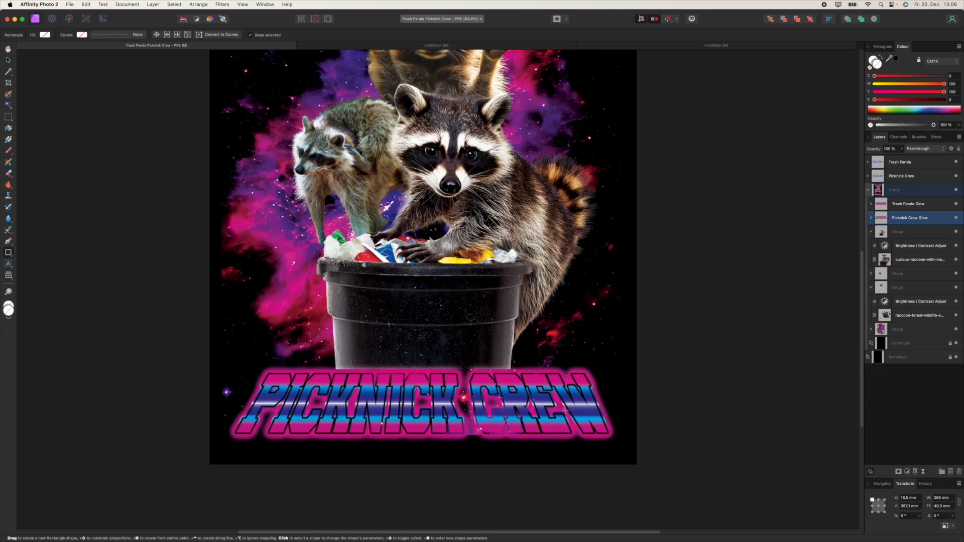
scroll(603, 339, down, 1)
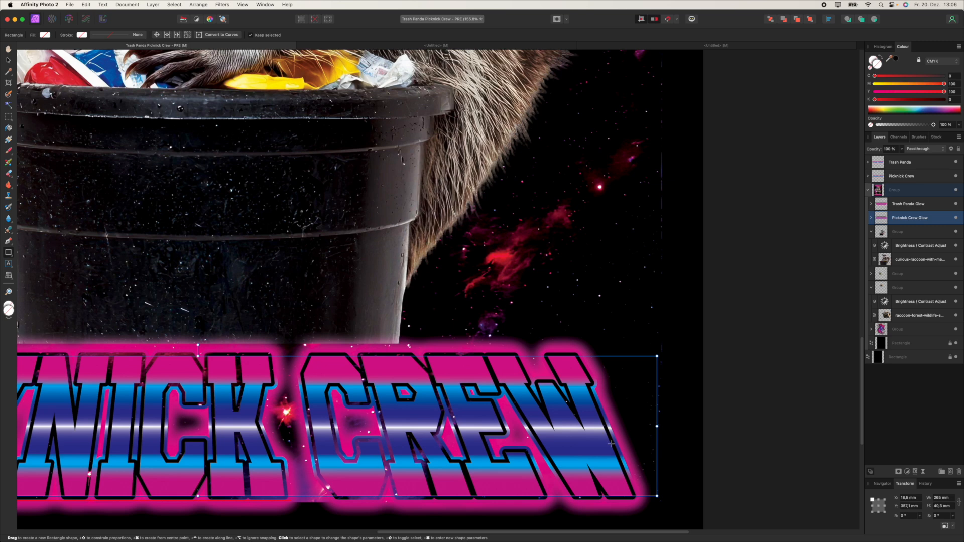
click(956, 219)
click(957, 219)
click(956, 219)
click(957, 219)
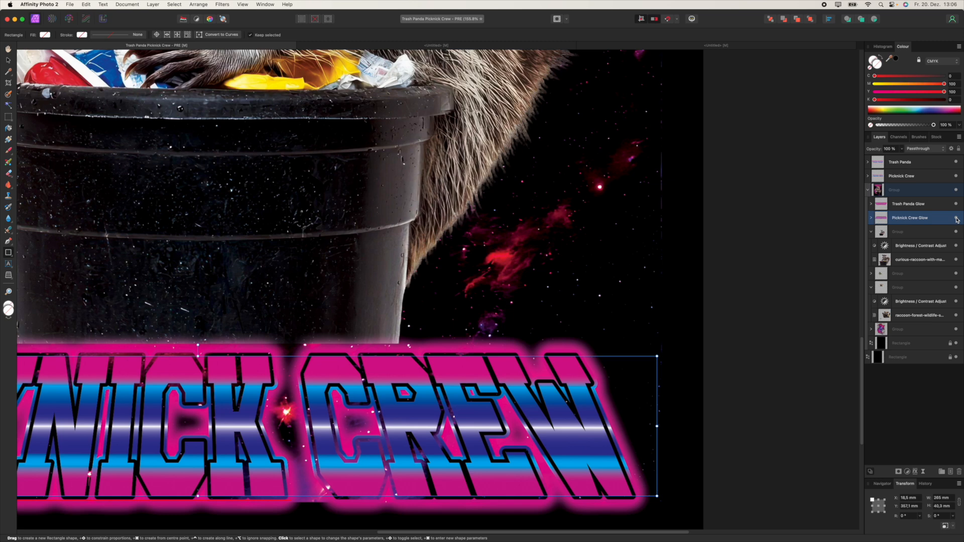
click(867, 190)
Step: Compare both titles with and without their chrome gradient fills, leaving them visible
click(957, 177)
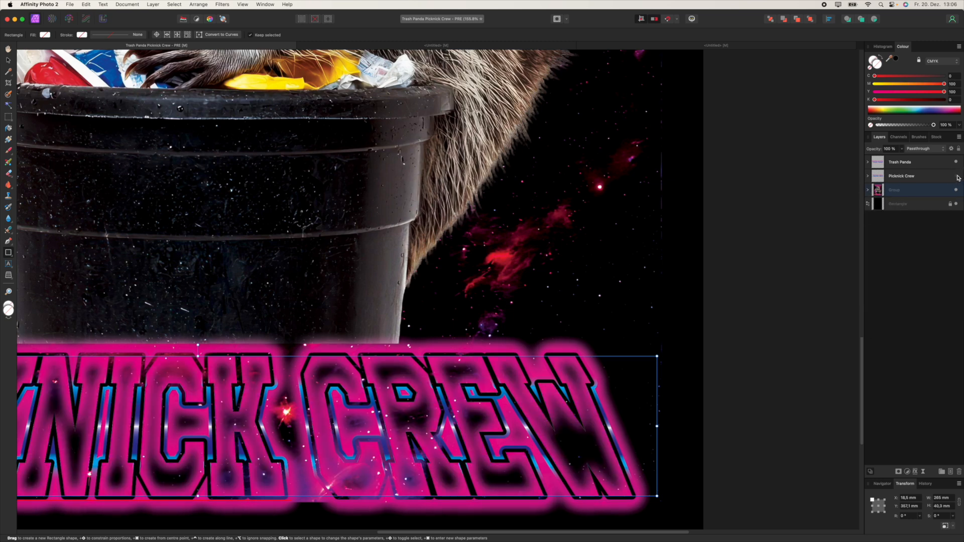
click(957, 176)
click(957, 176)
click(957, 177)
scroll(704, 338, down, 5)
scroll(705, 336, up, 10)
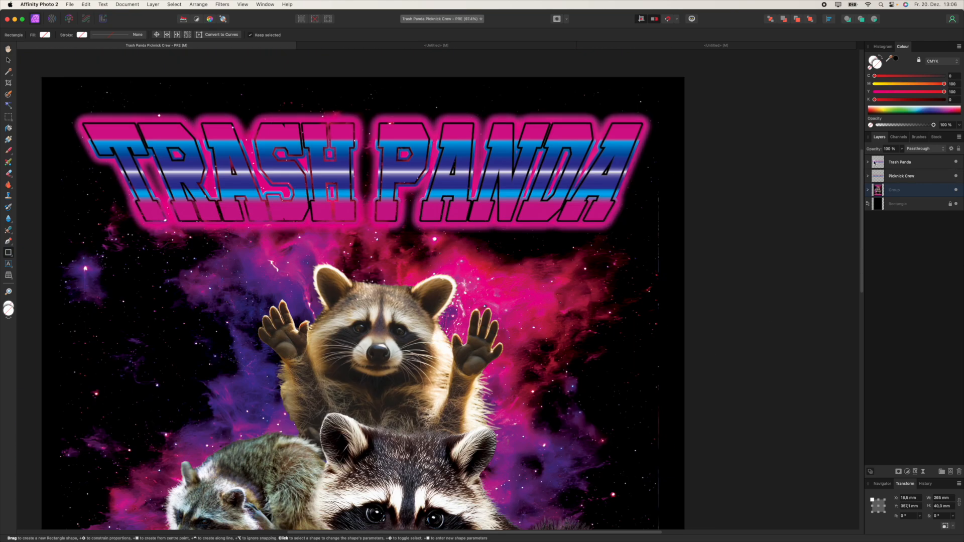
click(868, 161)
click(956, 162)
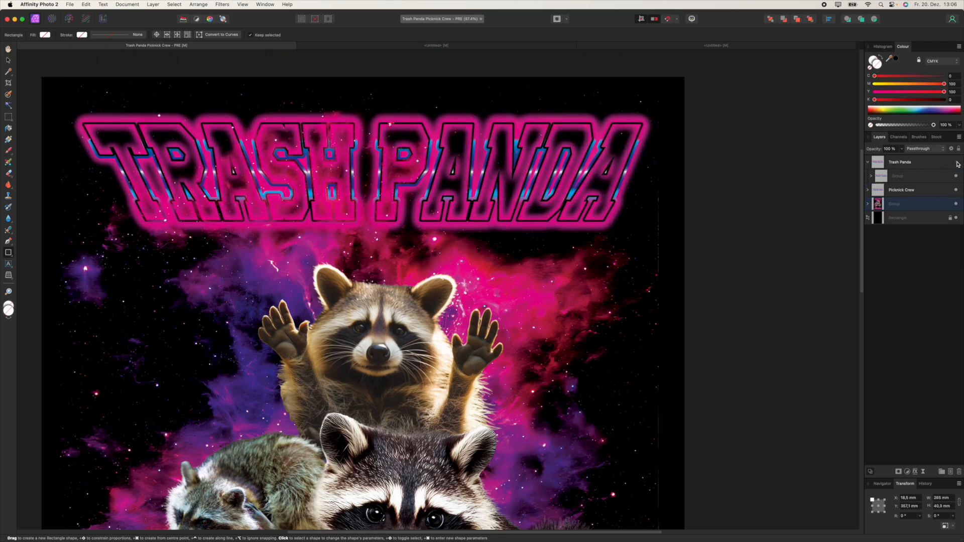
click(957, 162)
click(868, 162)
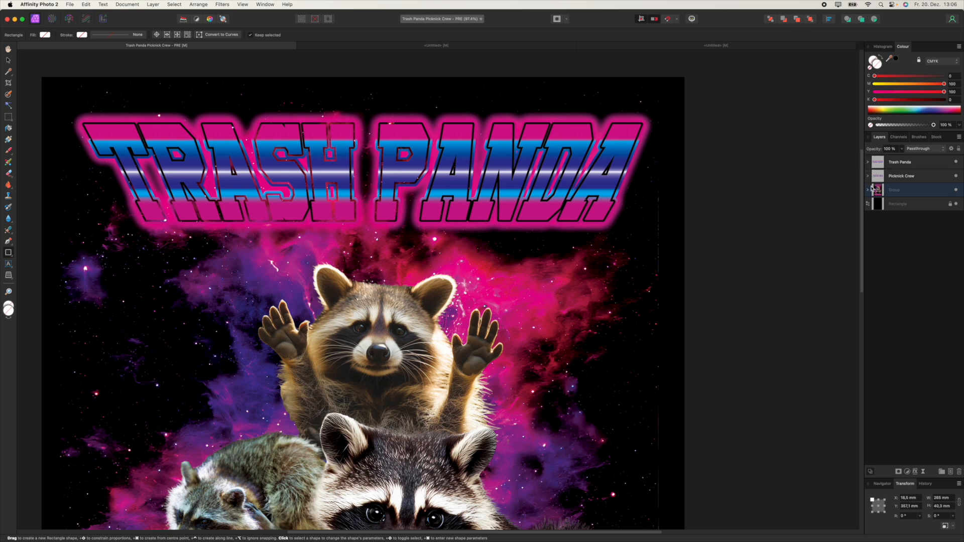
Step: Compare the Trash Panda title with and without its glow, then fit the poster in view
click(868, 189)
click(924, 204)
click(957, 204)
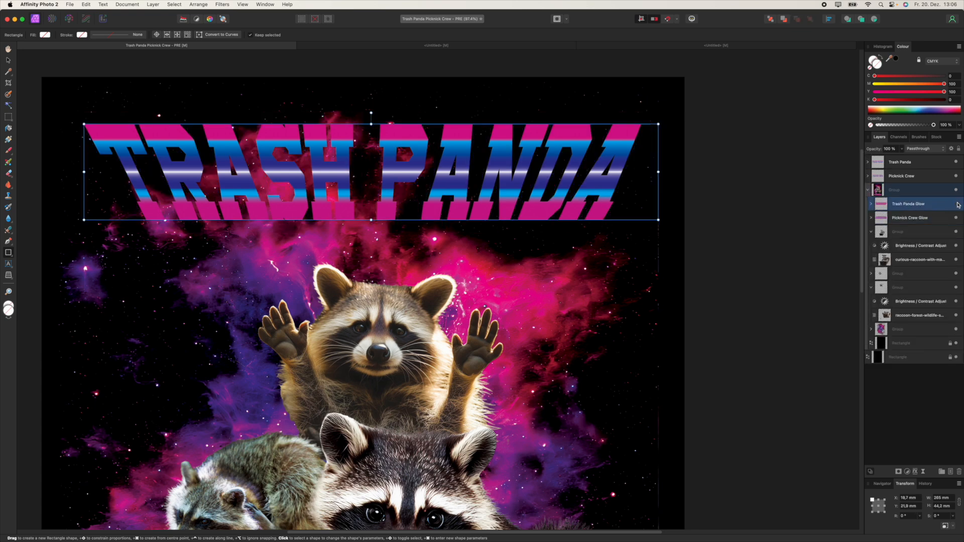
click(957, 204)
click(957, 204)
click(957, 204)
click(957, 203)
click(957, 204)
click(867, 189)
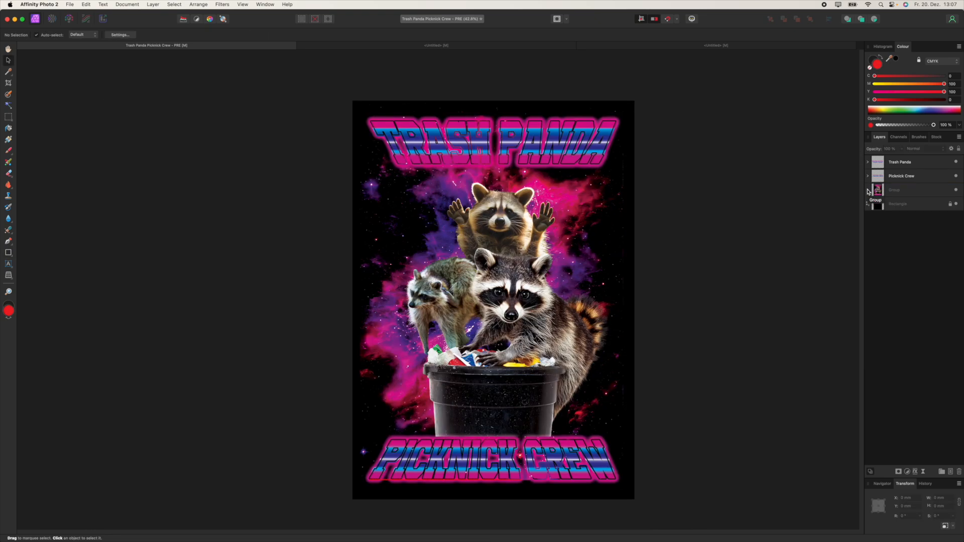
Step: Expand the poster group, select the Trash Panda Glow layer and briefly hide the black background
click(868, 190)
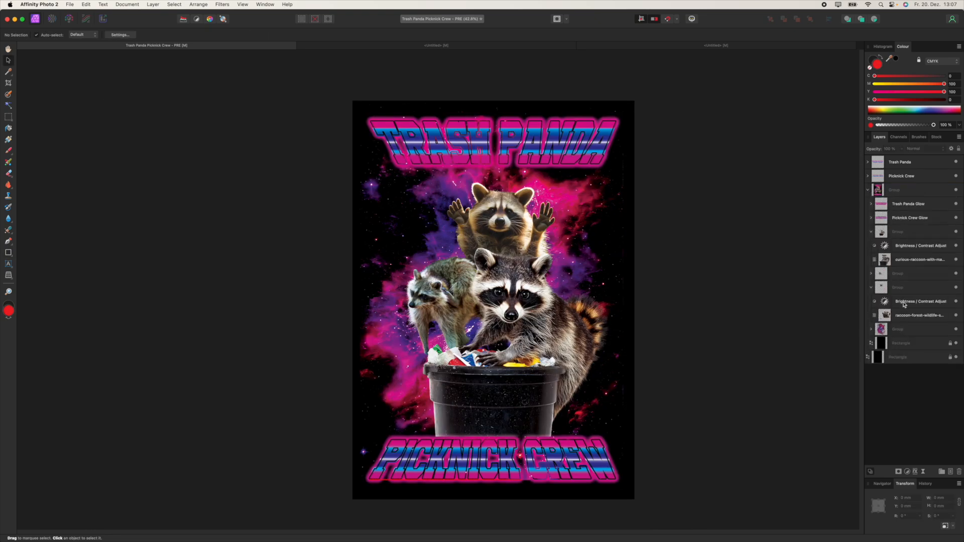
click(900, 206)
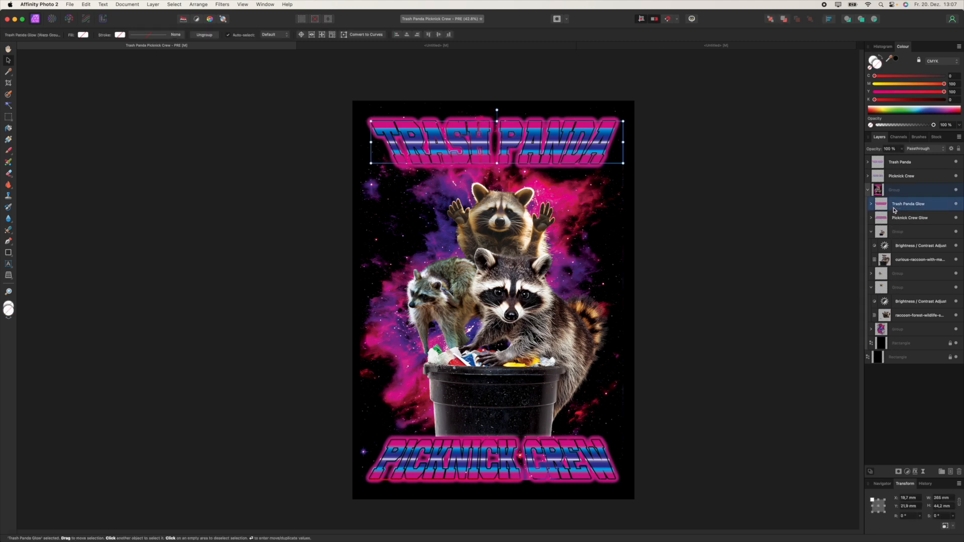
click(956, 343)
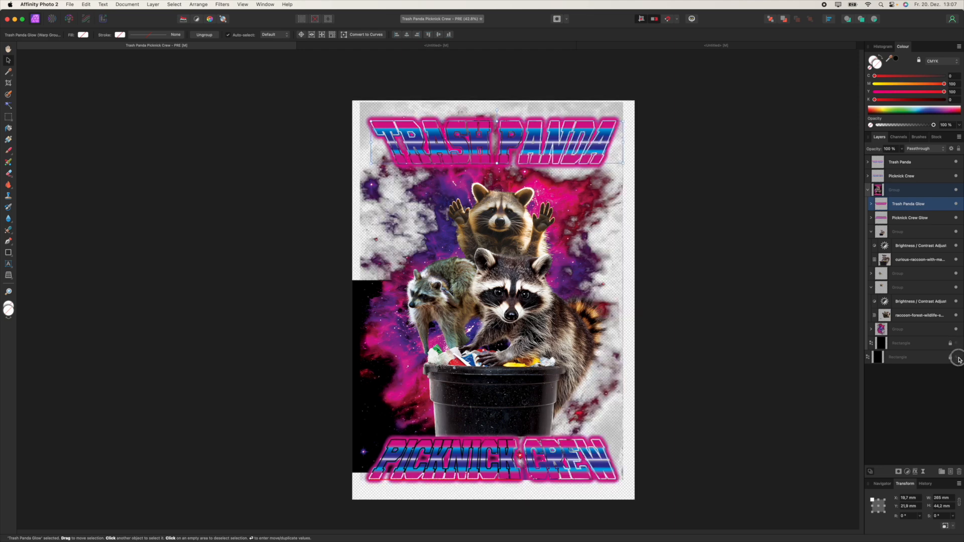
click(956, 343)
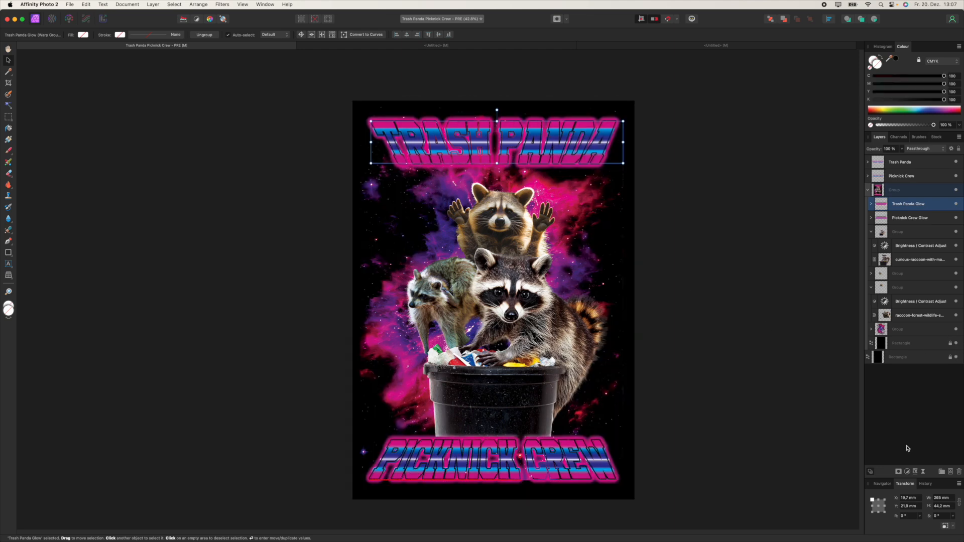
Step: Add a Black & White adjustment with blue at 112% and magenta at 108%
click(907, 472)
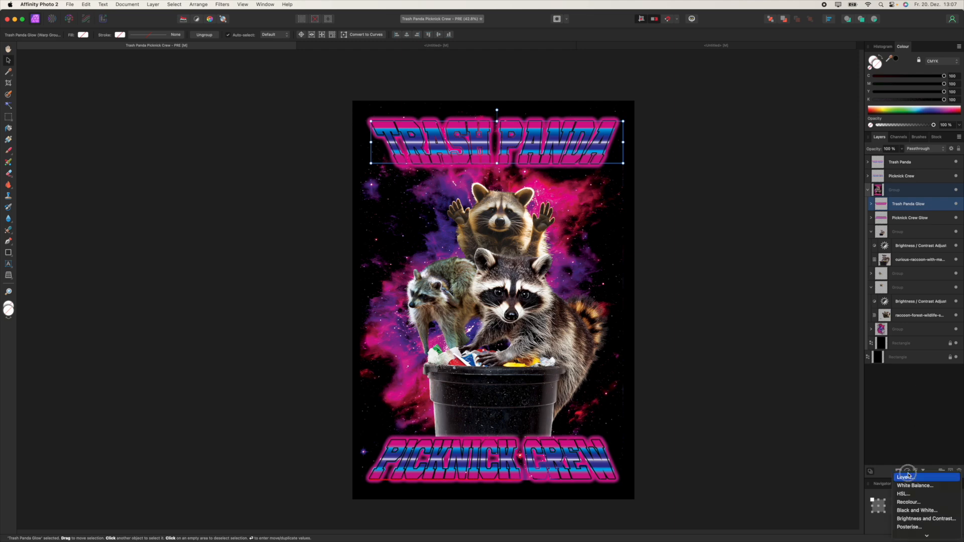
click(919, 511)
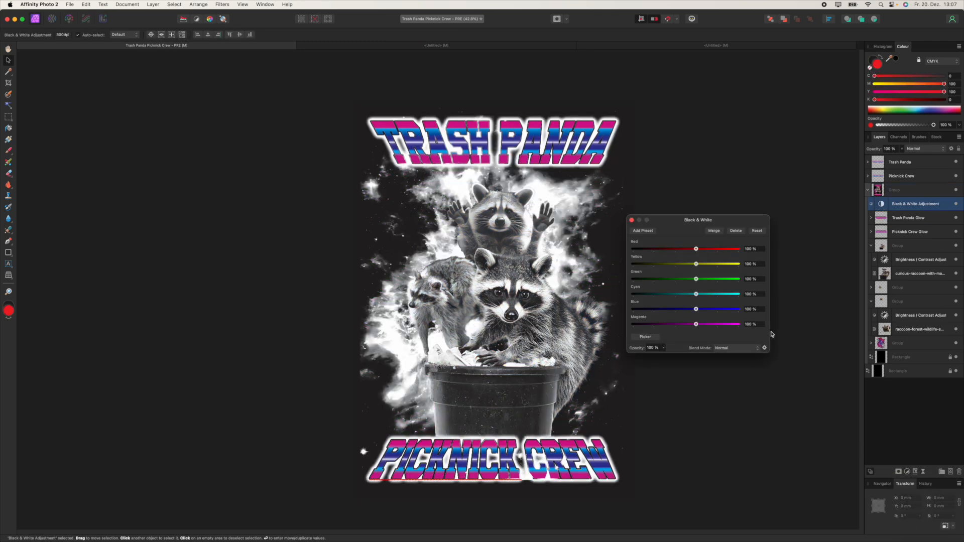
drag(689, 219, 706, 195)
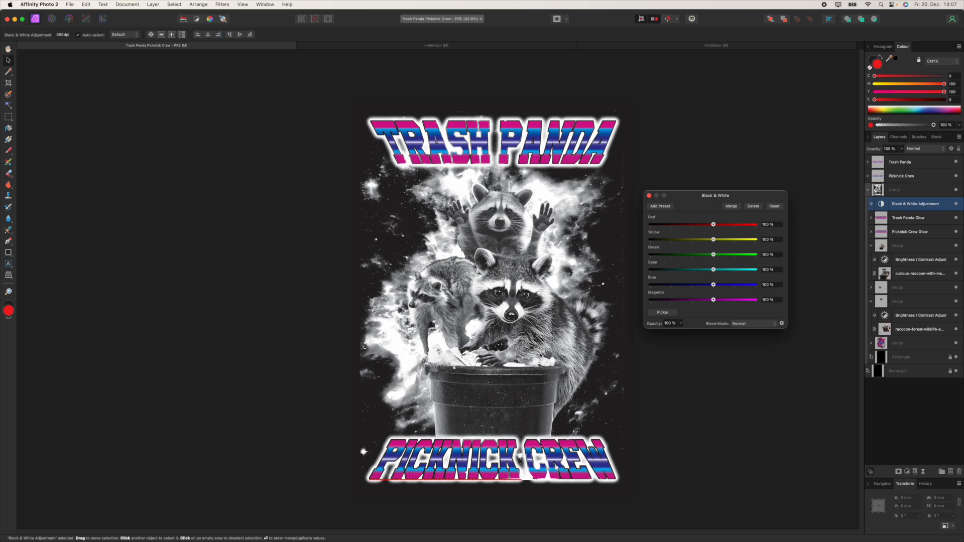
mouse_move(713, 300)
mouse_down()
mouse_move(670, 306)
mouse_move(711, 300)
mouse_move(710, 286)
mouse_move(697, 285)
mouse_move(712, 284)
mouse_move(712, 302)
mouse_move(716, 285)
mouse_up()
mouse_move(713, 240)
mouse_down()
mouse_move(698, 244)
mouse_move(713, 239)
mouse_up()
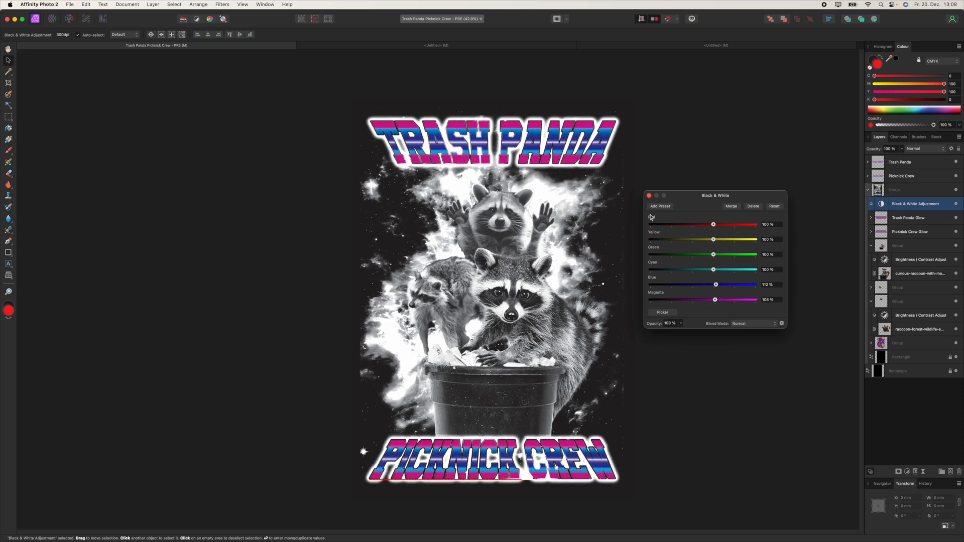
click(649, 195)
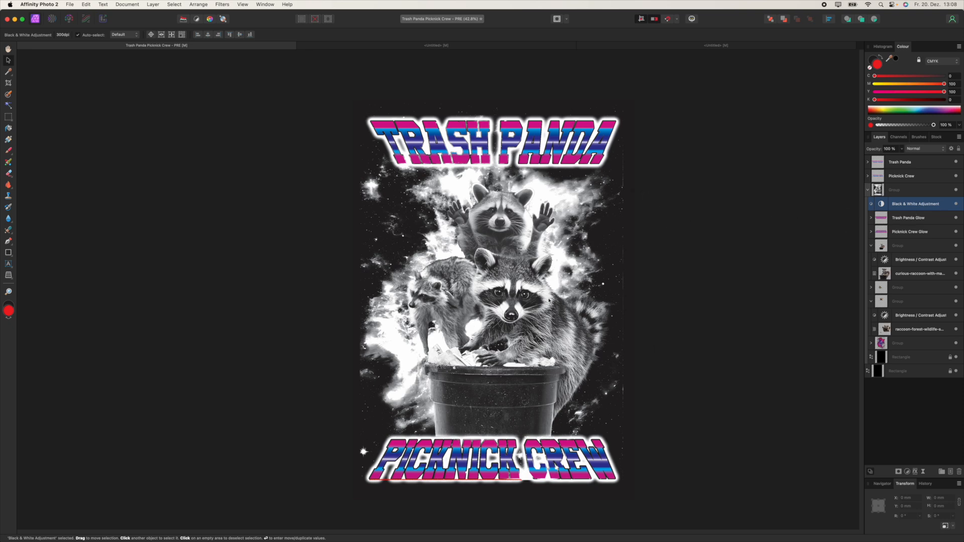
scroll(544, 278, down, 3)
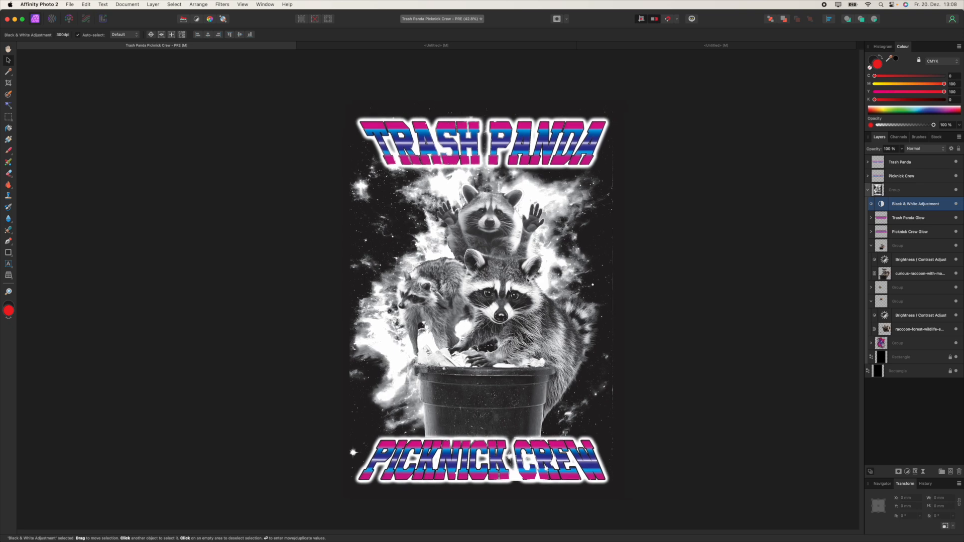
scroll(525, 284, up, 1)
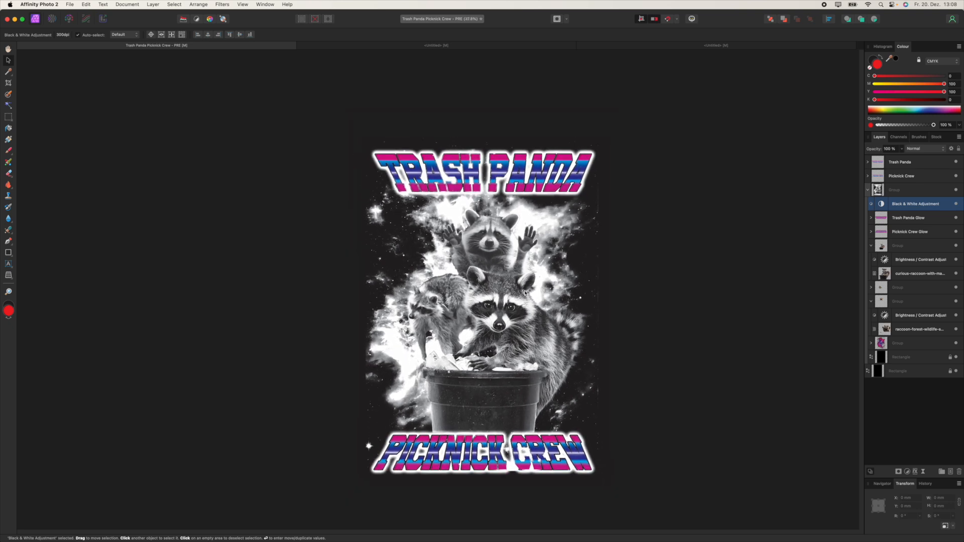
Step: Add a Live Halftone filter with raised contrast and Round dots at cell size 50
click(924, 473)
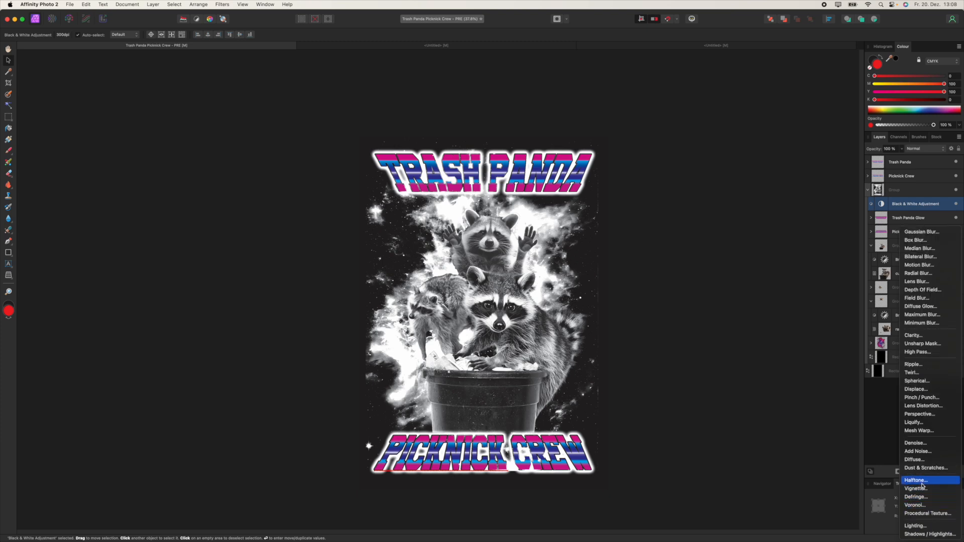
click(922, 481)
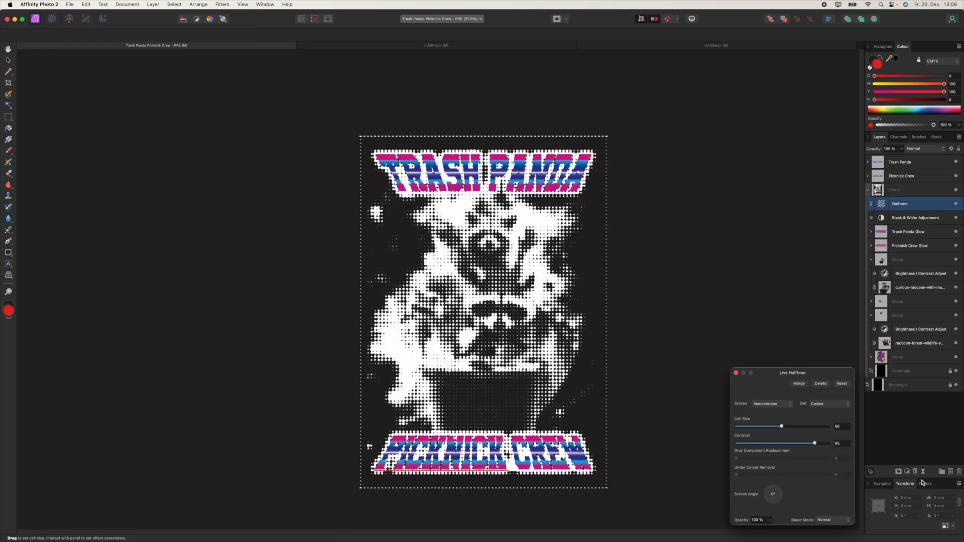
drag(805, 373, 697, 229)
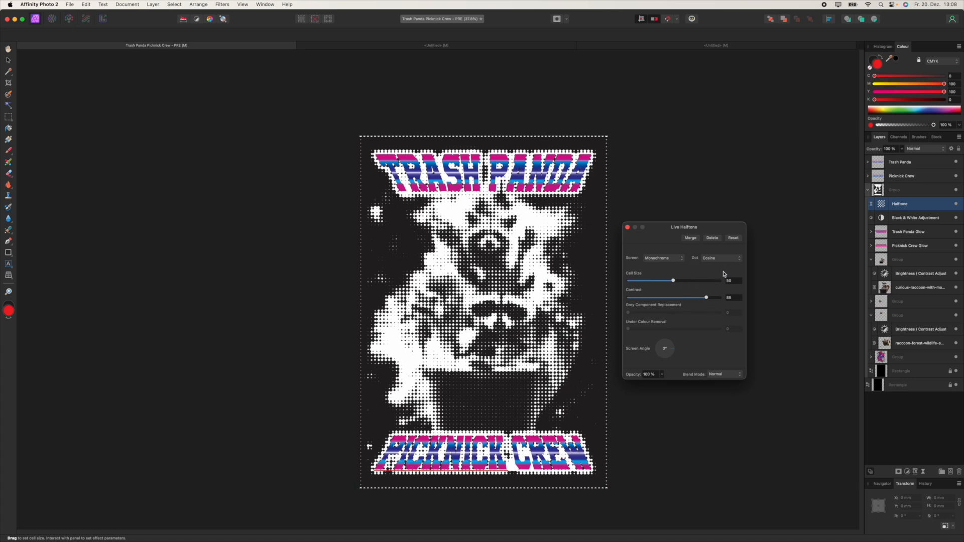
drag(711, 298, 728, 299)
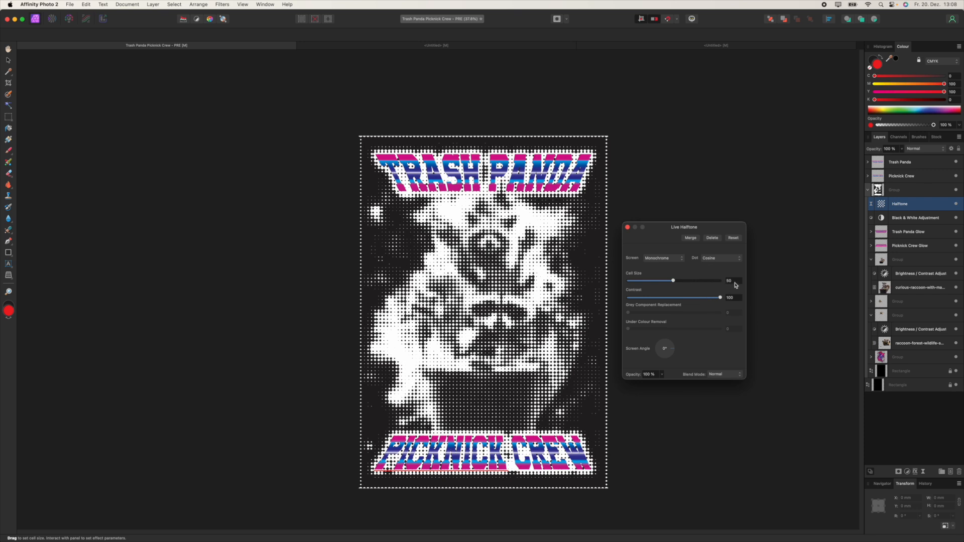
click(723, 260)
click(720, 267)
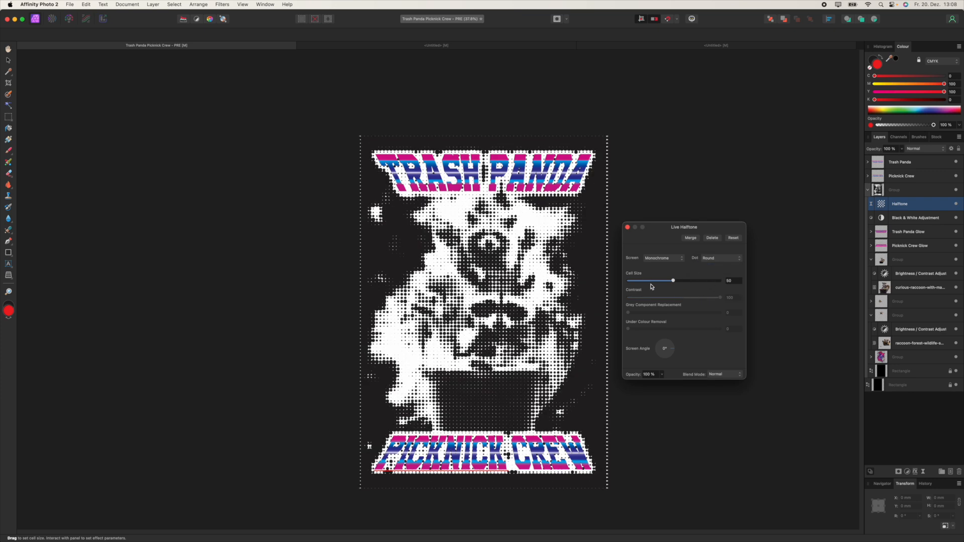
click(881, 5)
Step: Launch Calculator from Spotlight and place it beside the poster
text(r)
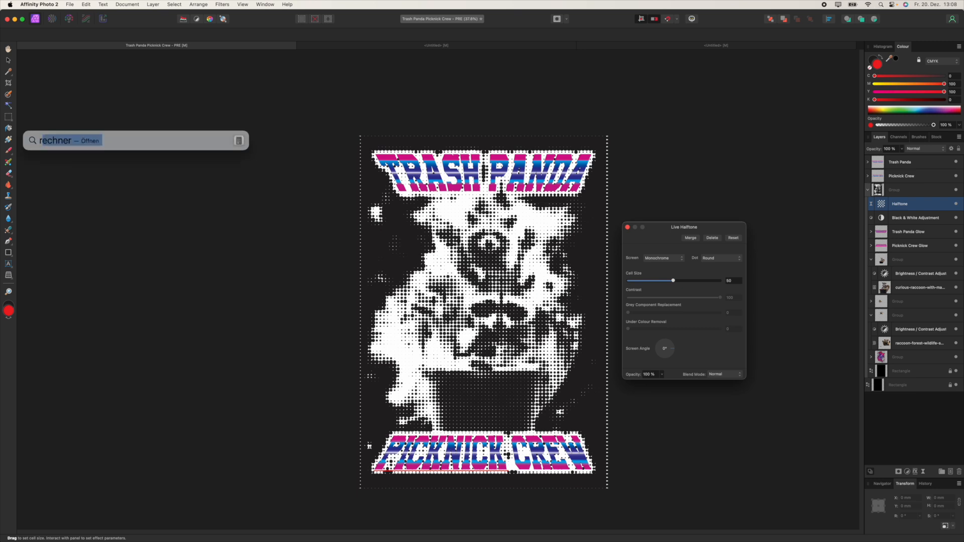
key(Return)
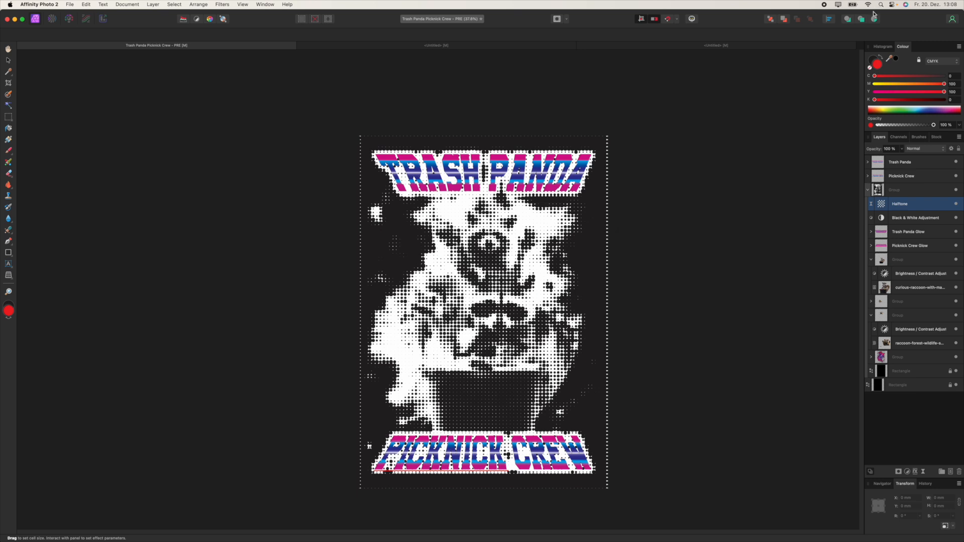
drag(312, 217, 662, 244)
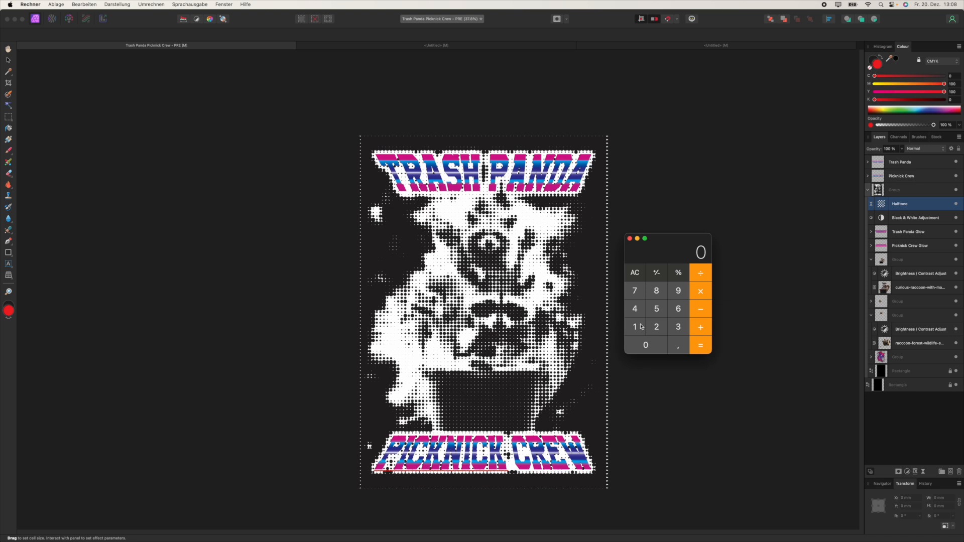
Step: Calculate 300 ÷ 27 = 11.11, then close Calculator
click(679, 326)
click(648, 345)
click(647, 345)
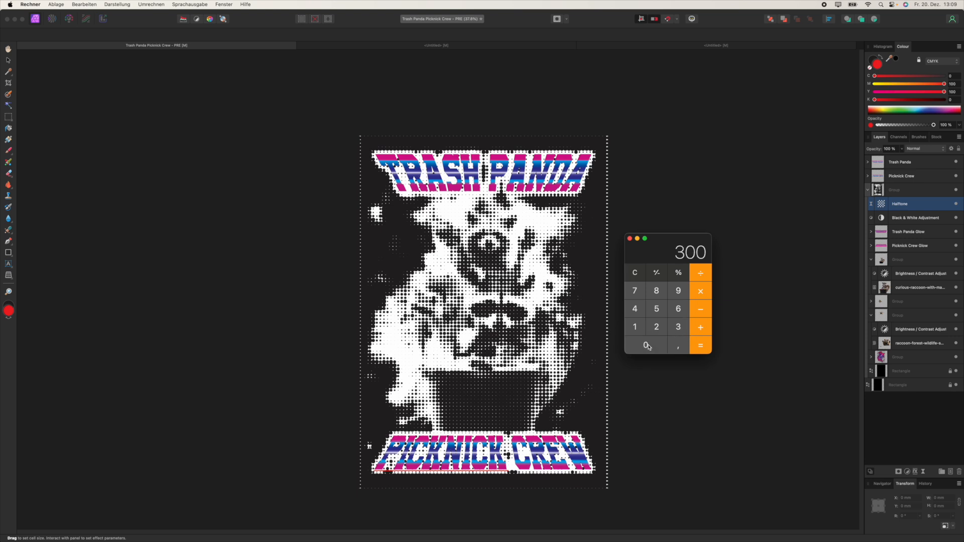
click(702, 274)
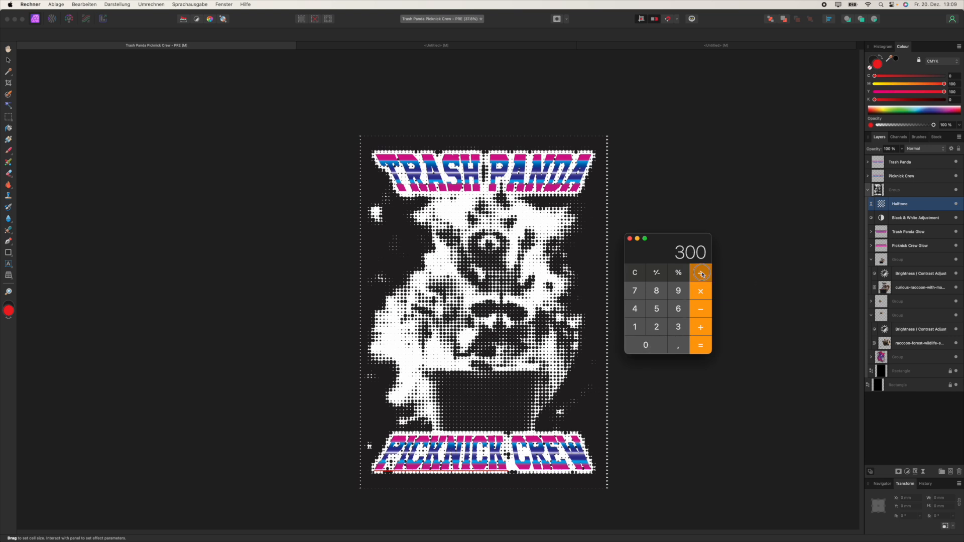
click(656, 327)
click(635, 290)
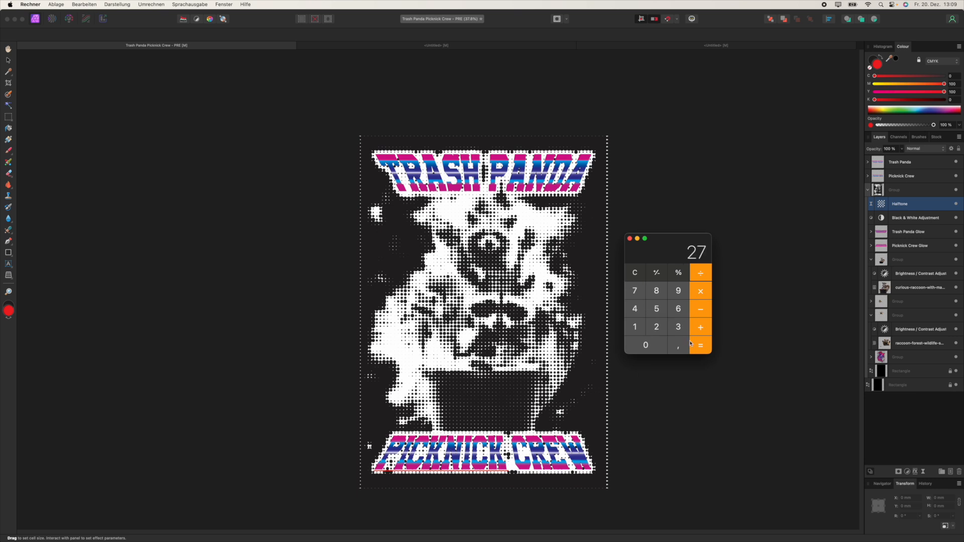
click(703, 349)
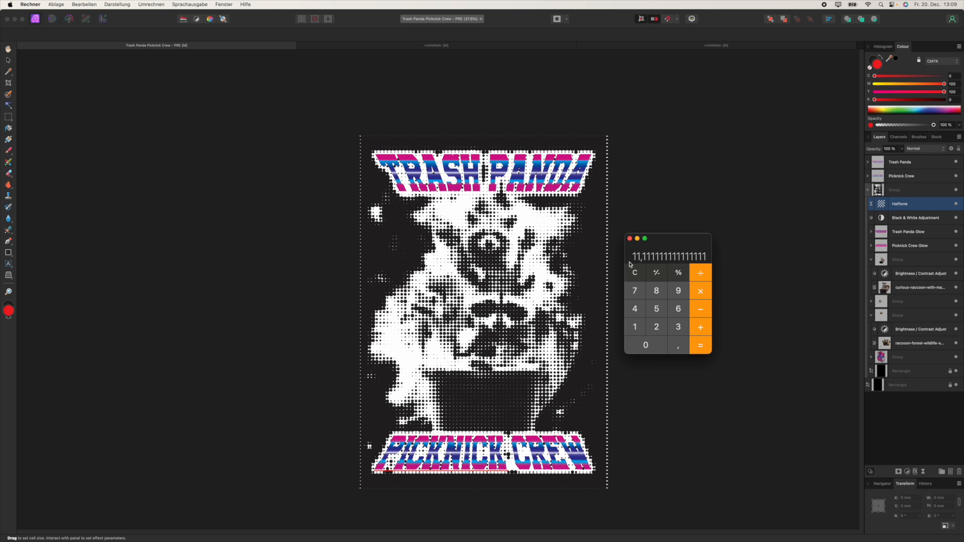
click(630, 240)
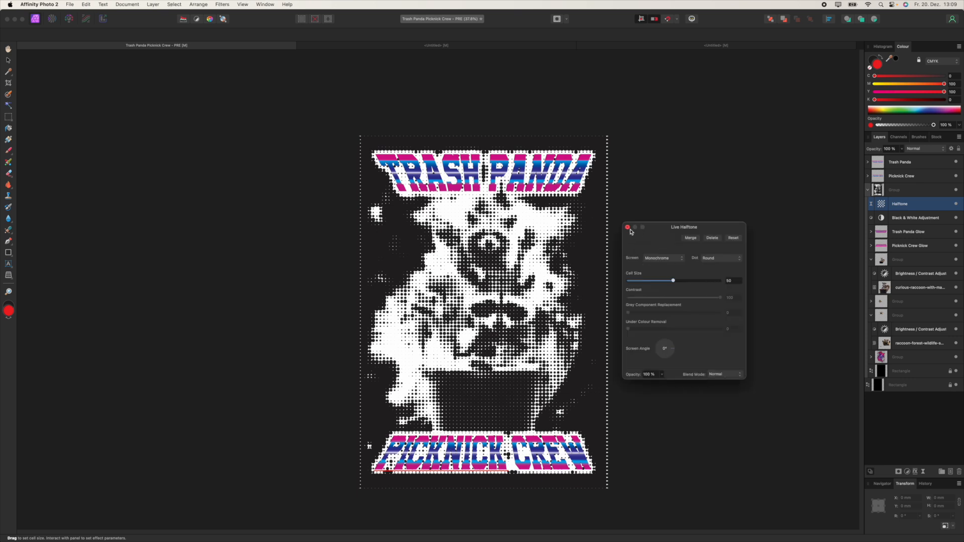
Step: Set the halftone cell size to 11 and try a Line screen rotated to 90°
click(730, 282)
text(11)
key(Return)
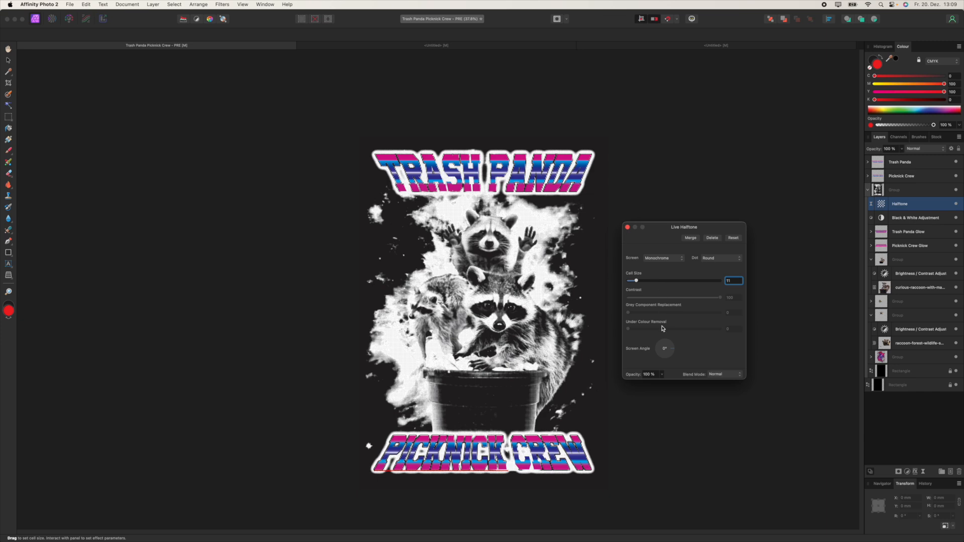
click(665, 258)
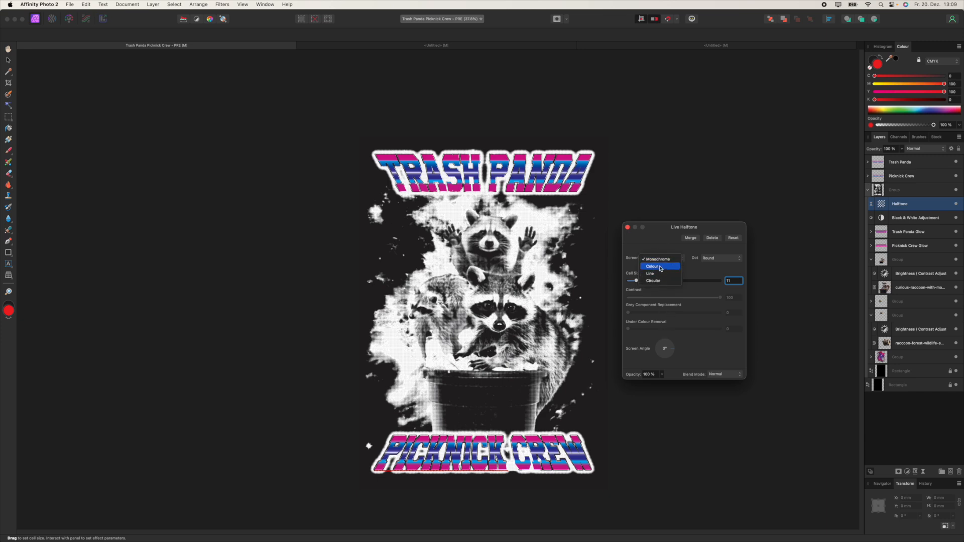
click(653, 273)
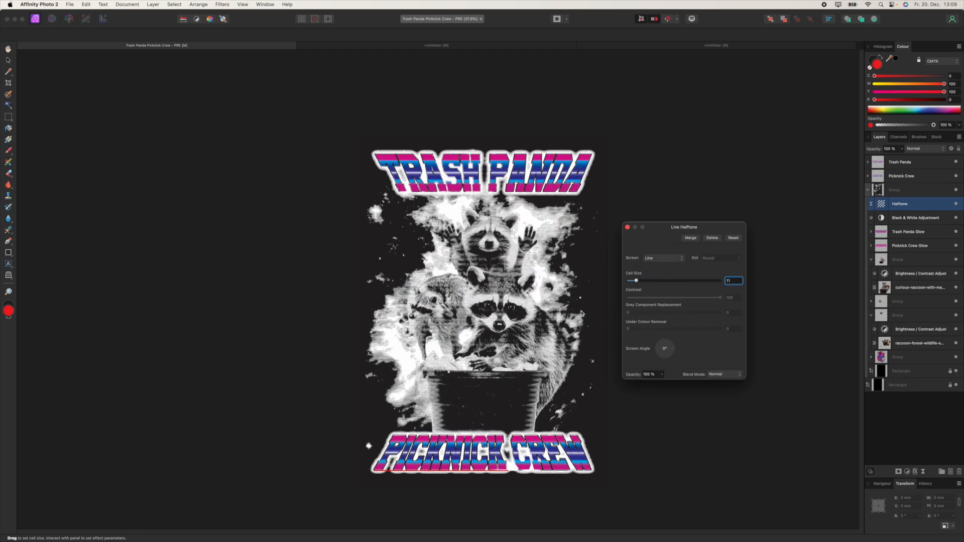
scroll(577, 310, up, 6)
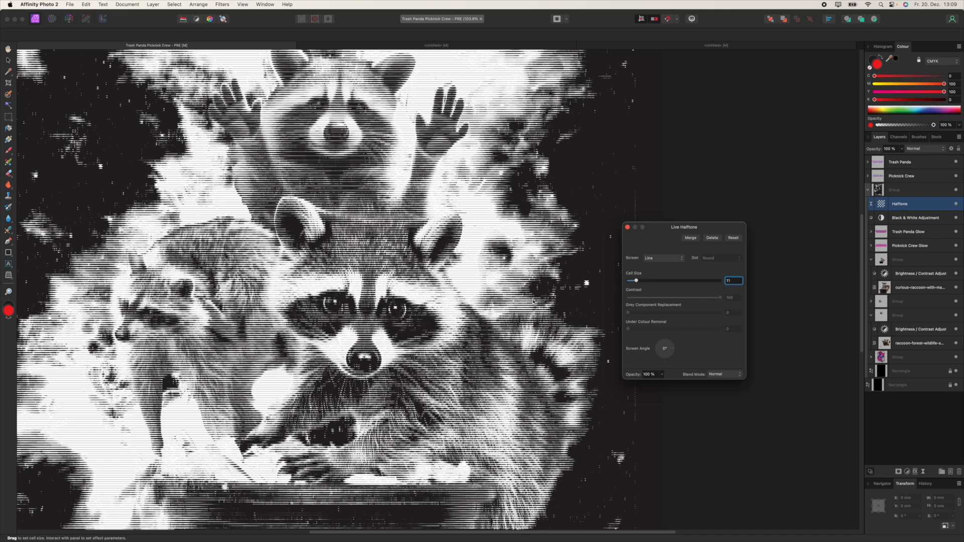
drag(672, 347, 666, 336)
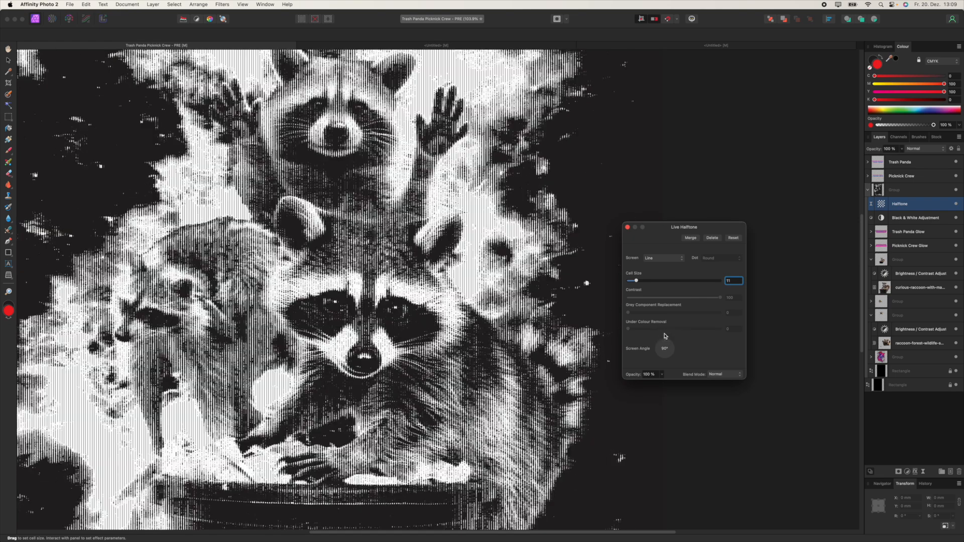
scroll(377, 289, down, 4)
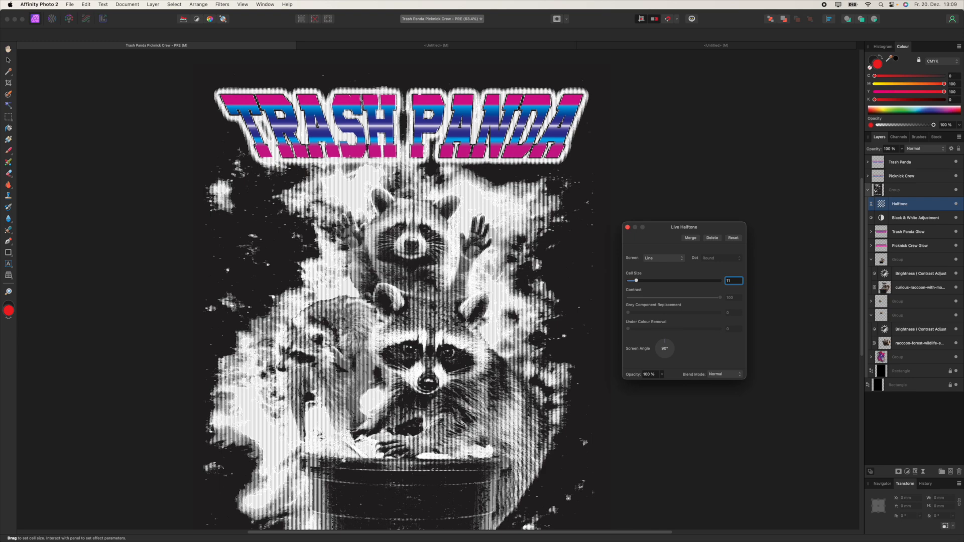
drag(408, 323, 437, 308)
Step: Try Circular and Colour halftone screens, then set the screen back to Monochrome
click(673, 259)
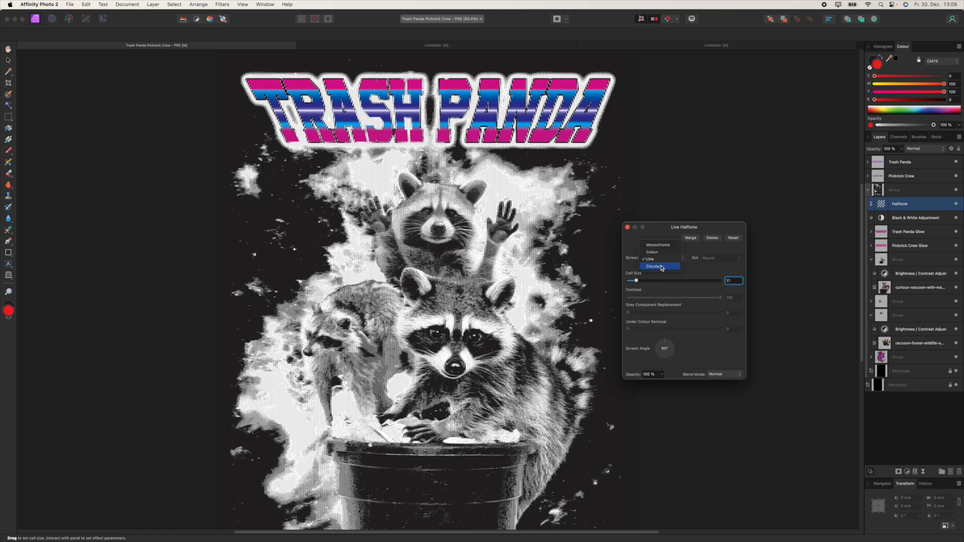
click(655, 266)
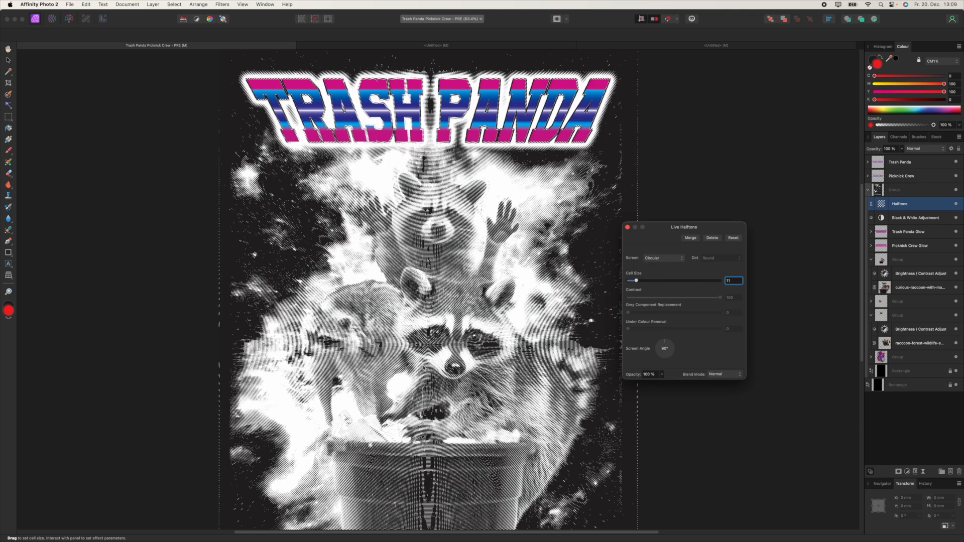
click(660, 259)
click(658, 247)
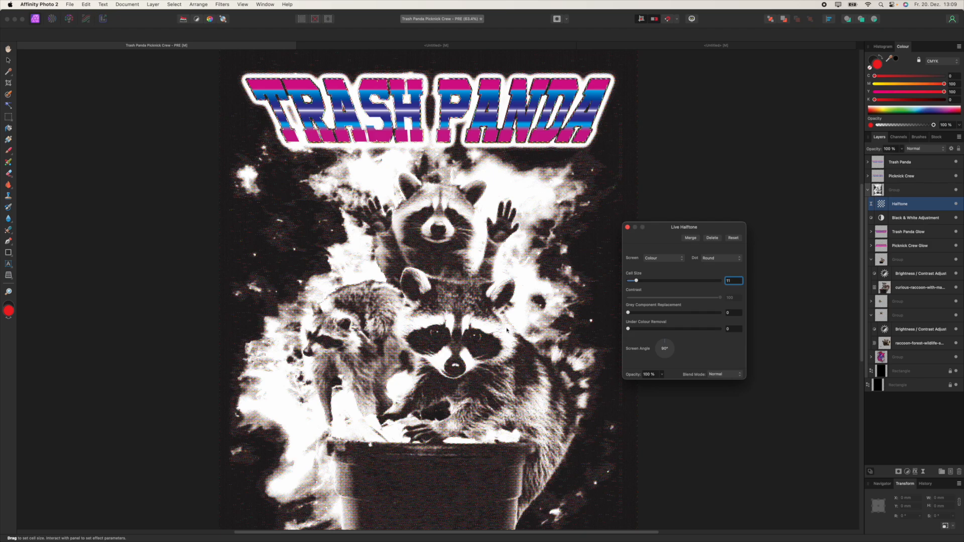
scroll(459, 313, up, 5)
scroll(449, 312, down, 6)
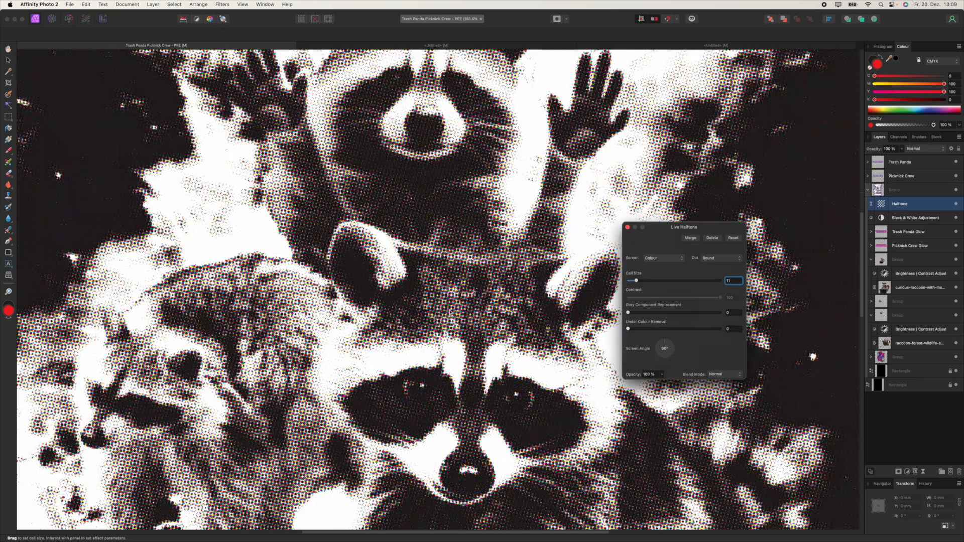
scroll(449, 306, down, 1)
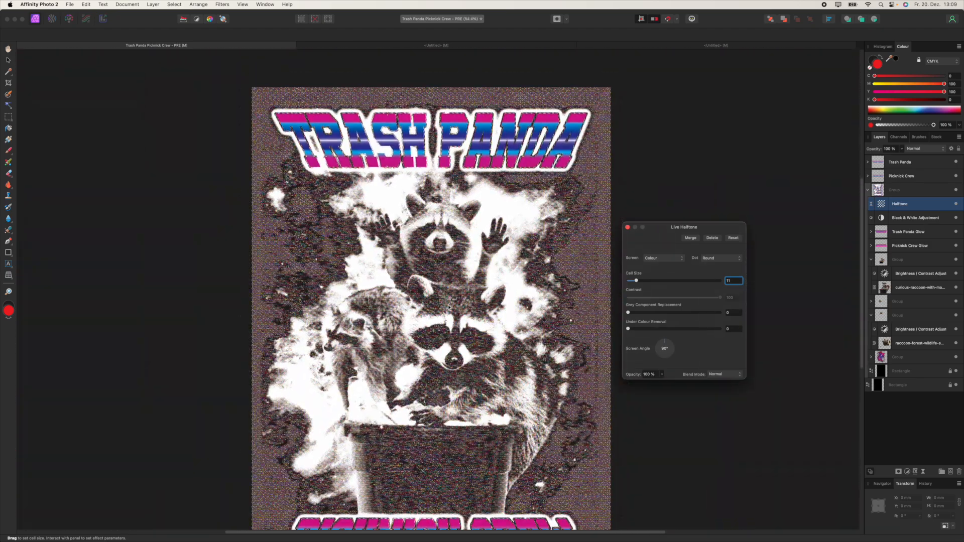
click(663, 258)
click(655, 250)
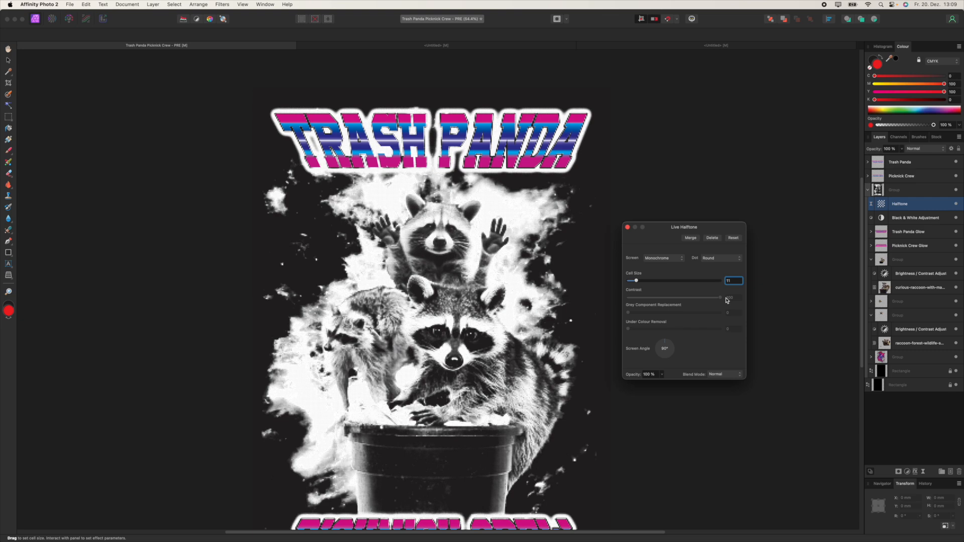
Step: Turn the Live Halftone Screen Angle dial to 45° and close the panel
drag(665, 347, 664, 341)
scroll(518, 299, up, 5)
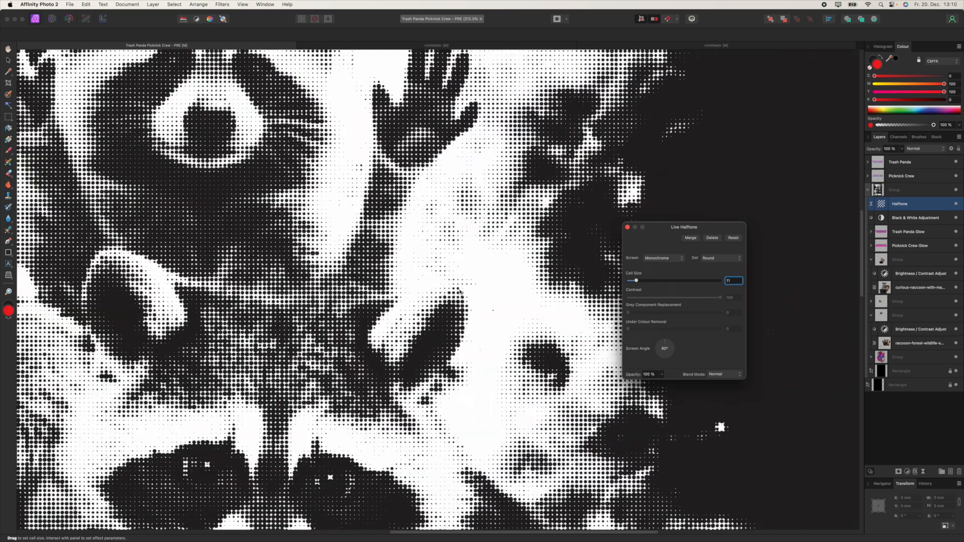
scroll(466, 293, left, 5)
scroll(466, 294, up, 2)
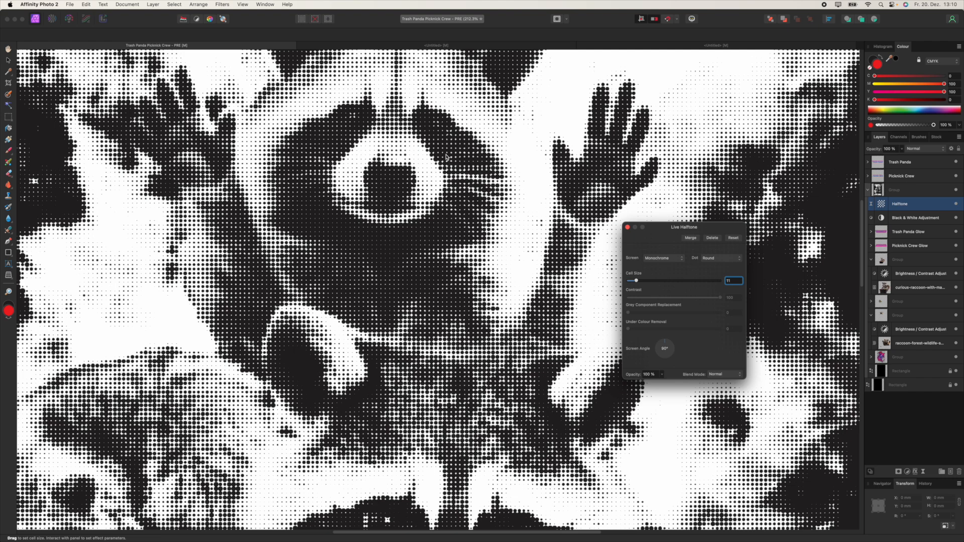
drag(674, 346, 674, 339)
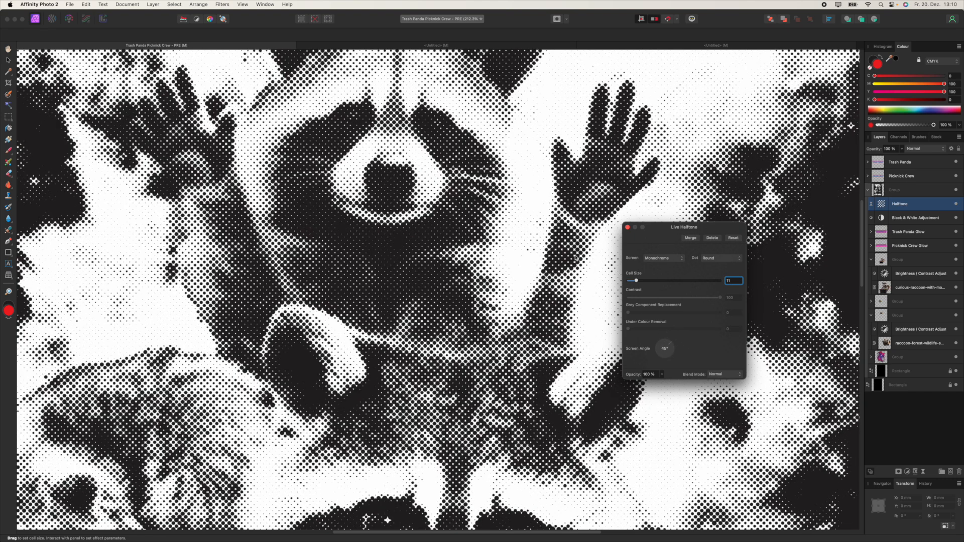
scroll(445, 191, down, 10)
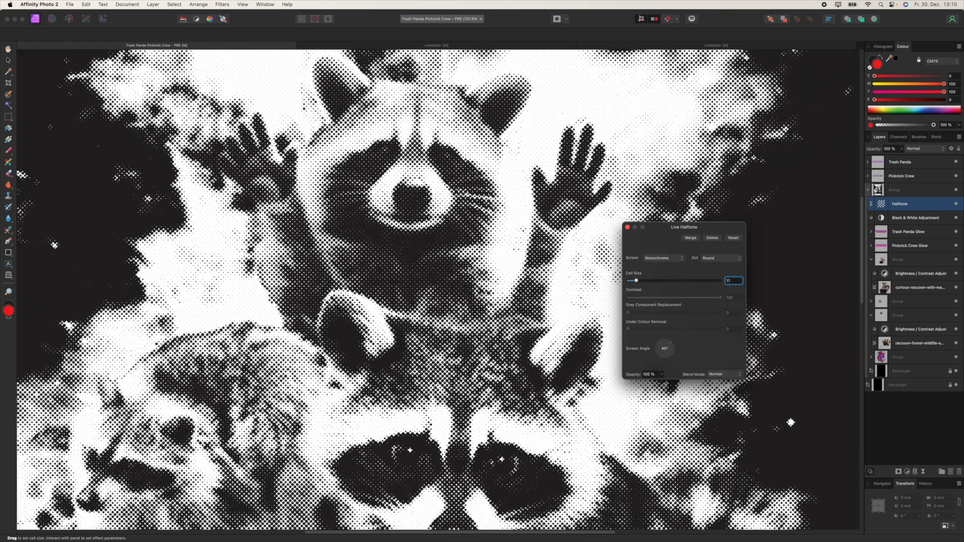
scroll(471, 234, down, 4)
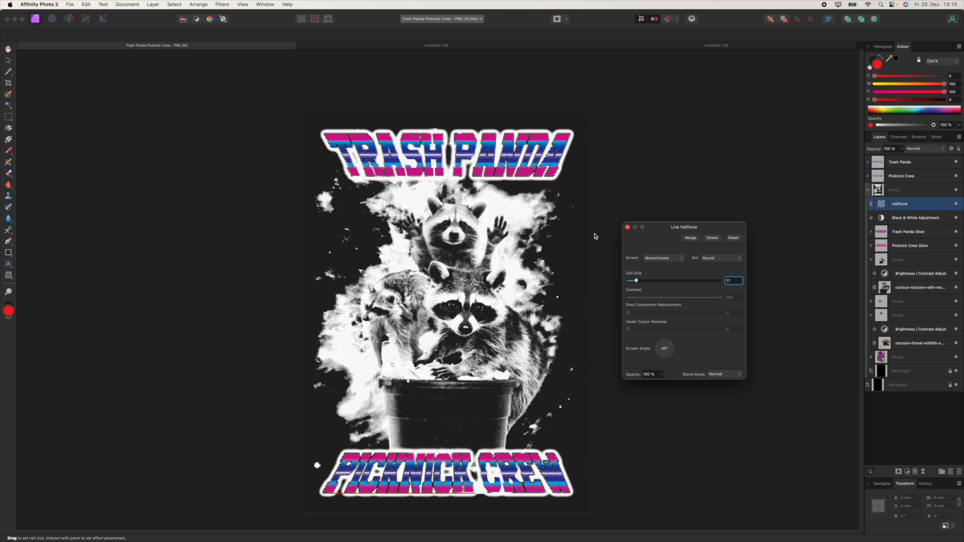
click(627, 228)
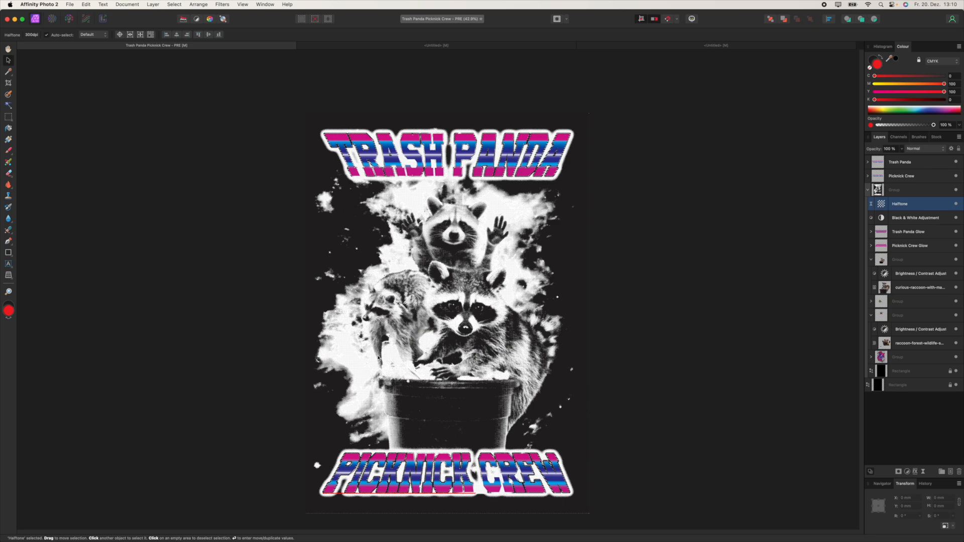
scroll(488, 220, up, 5)
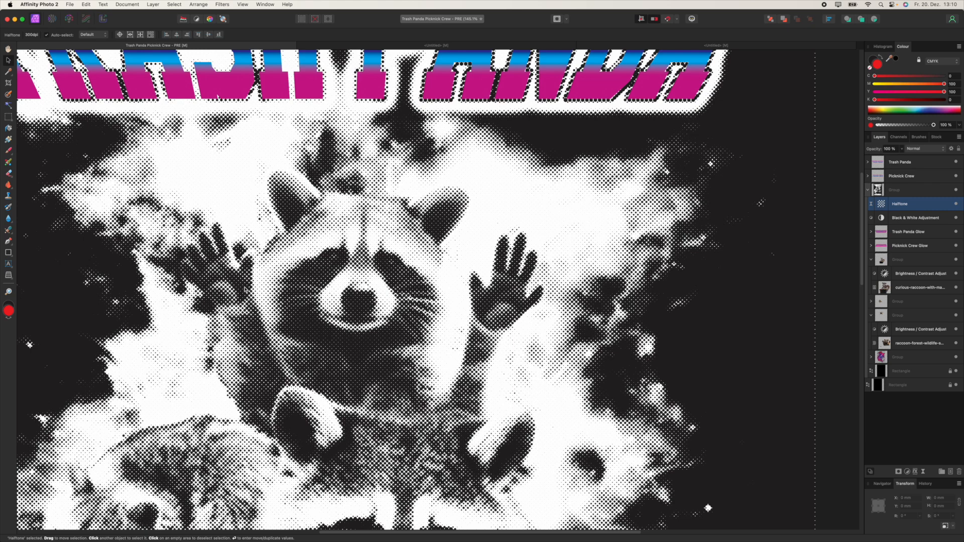
scroll(512, 205, up, 5)
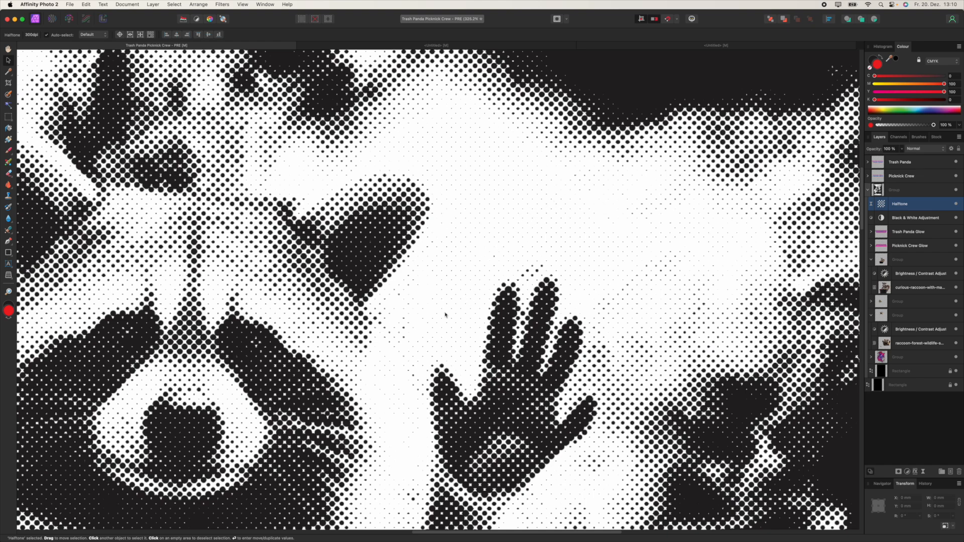
scroll(463, 298, down, 6)
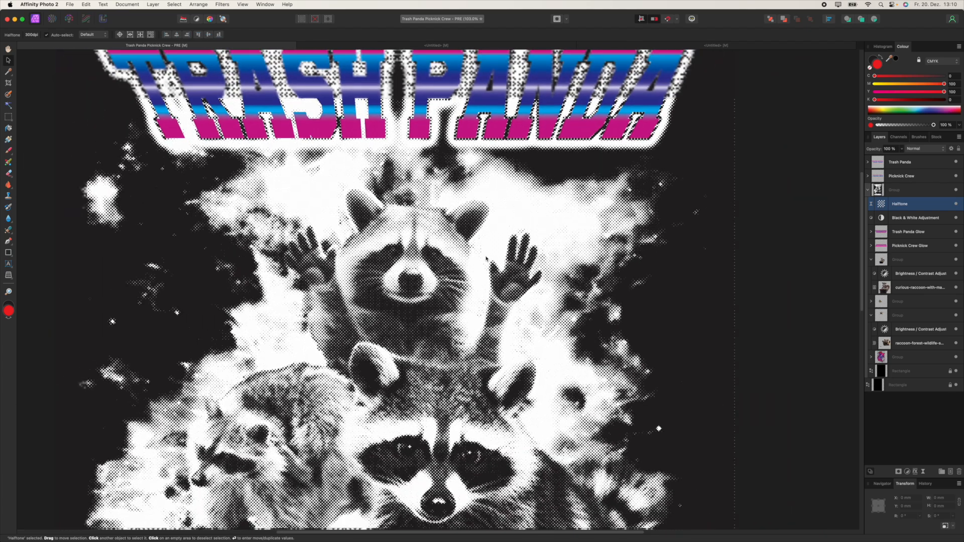
drag(486, 256, 542, 167)
scroll(542, 167, down, 3)
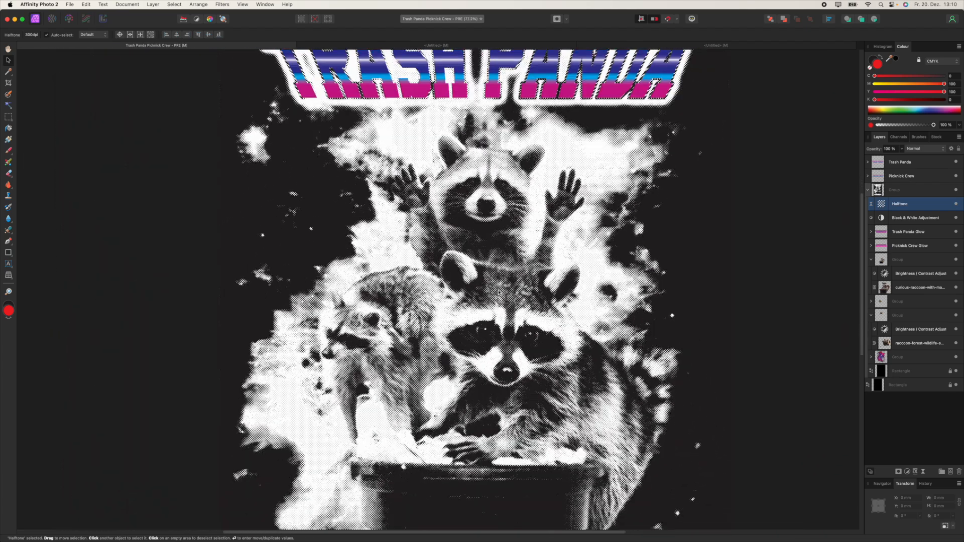
drag(513, 307, 564, 236)
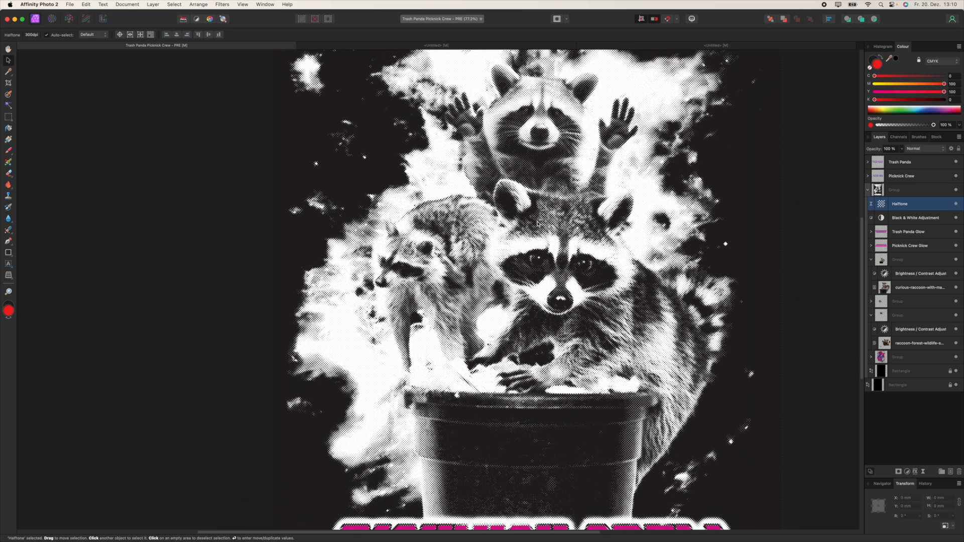
scroll(538, 224, up, 5)
scroll(538, 224, right, 5)
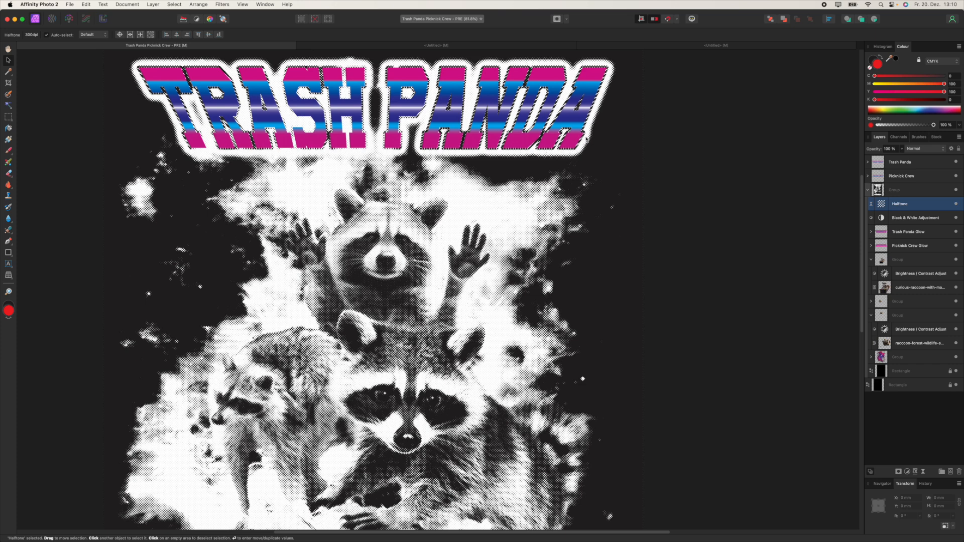
scroll(618, 104, up, 5)
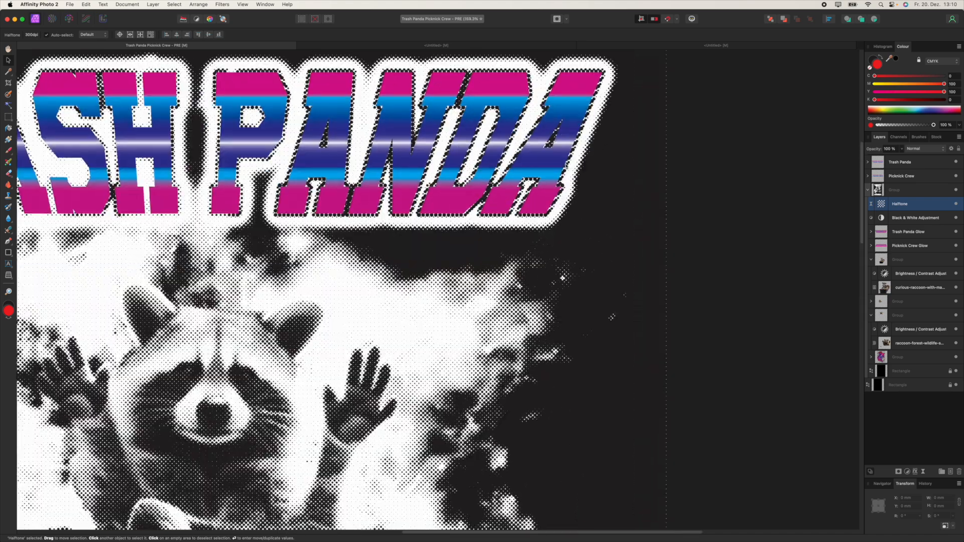
scroll(454, 281, down, 5)
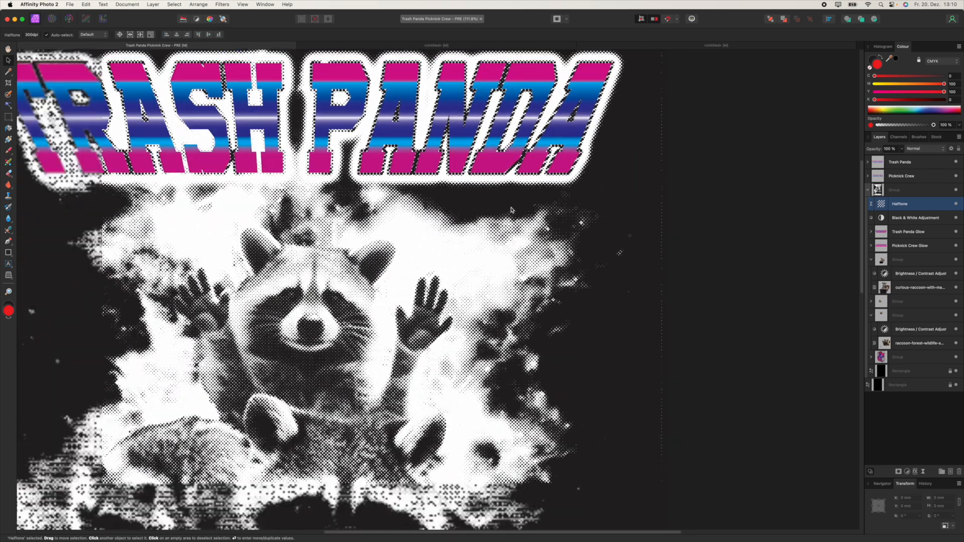
scroll(484, 285, left, 3)
scroll(485, 285, down, 2)
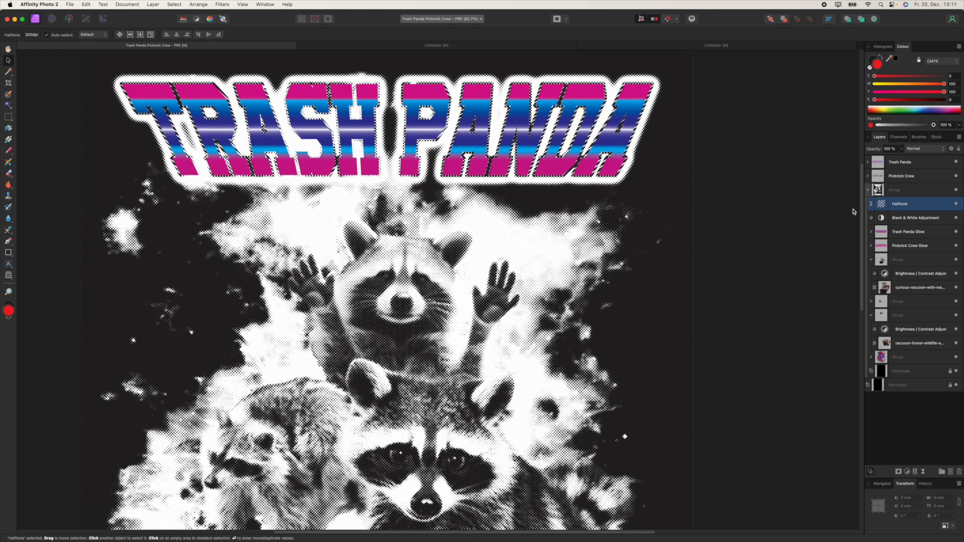
Step: Lower the Black & White magenta mix, restore it to 100%, then show the untitled test document
double_click(882, 218)
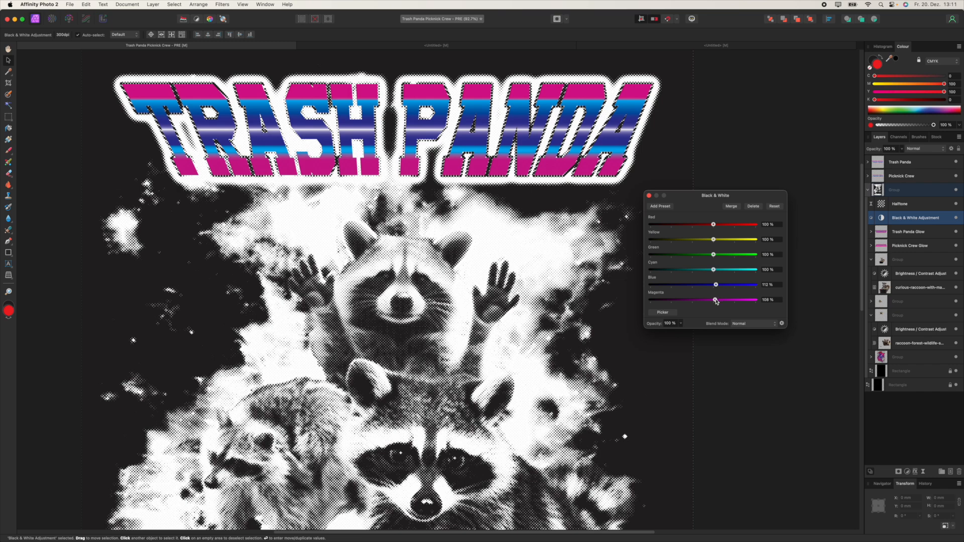
drag(716, 301, 701, 300)
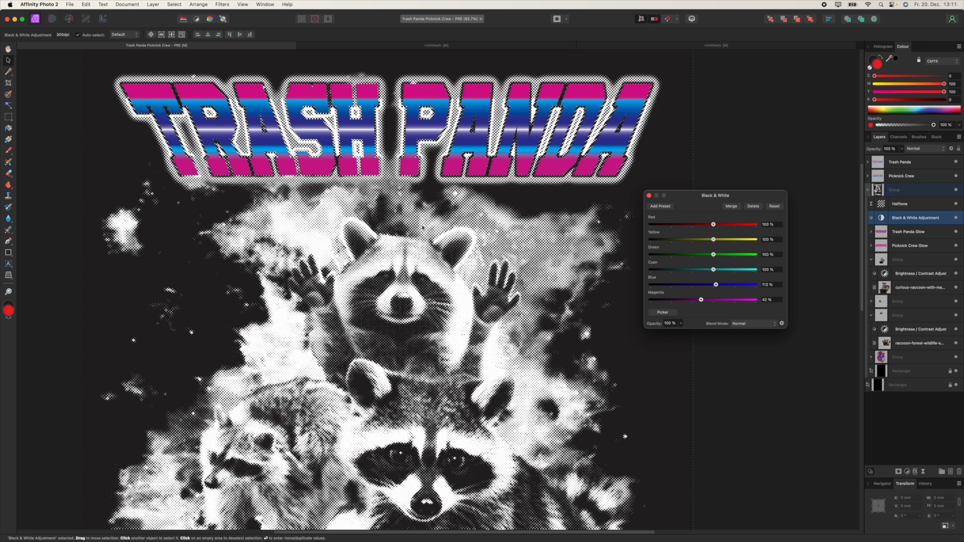
scroll(551, 235, down, 5)
scroll(551, 234, down, 2)
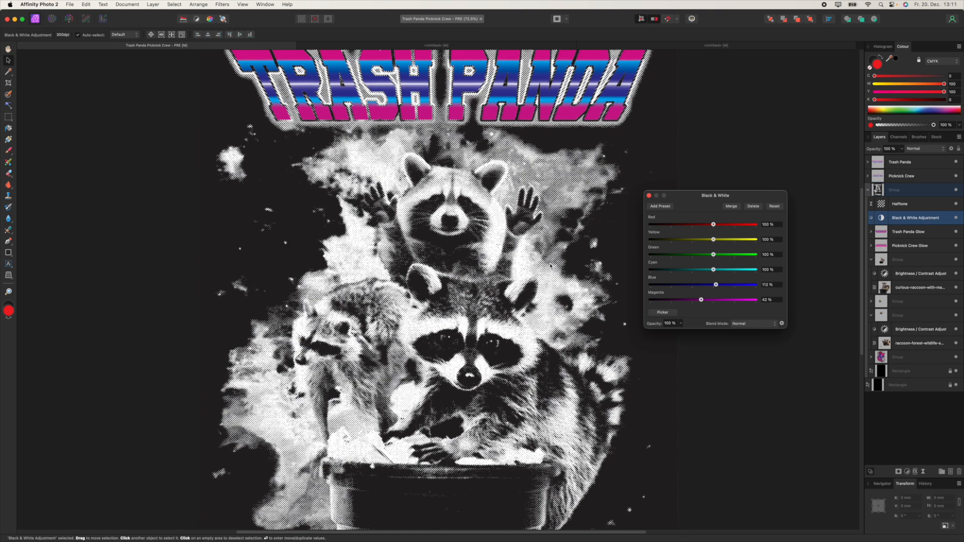
mouse_move(702, 300)
mouse_down()
mouse_move(714, 302)
mouse_move(713, 285)
mouse_move(700, 285)
mouse_move(713, 285)
mouse_up()
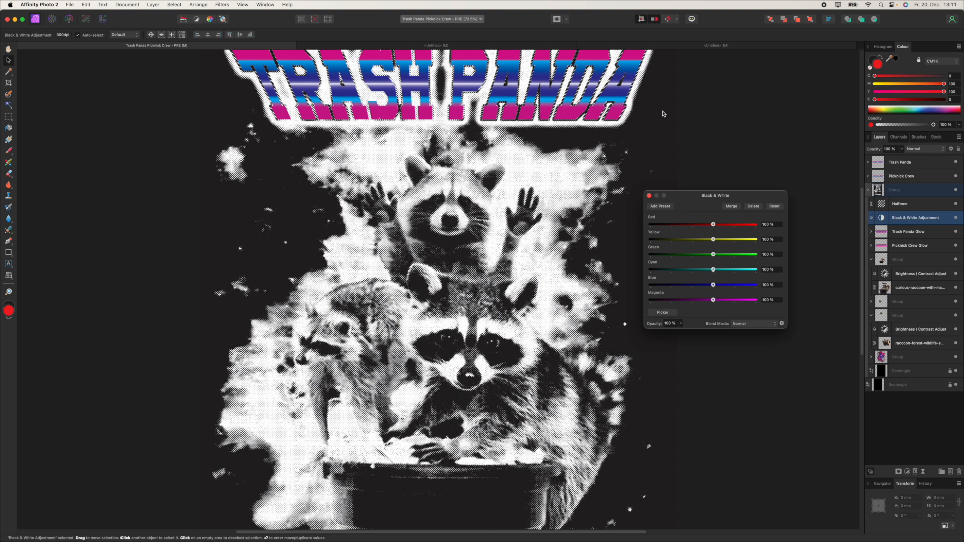
click(489, 45)
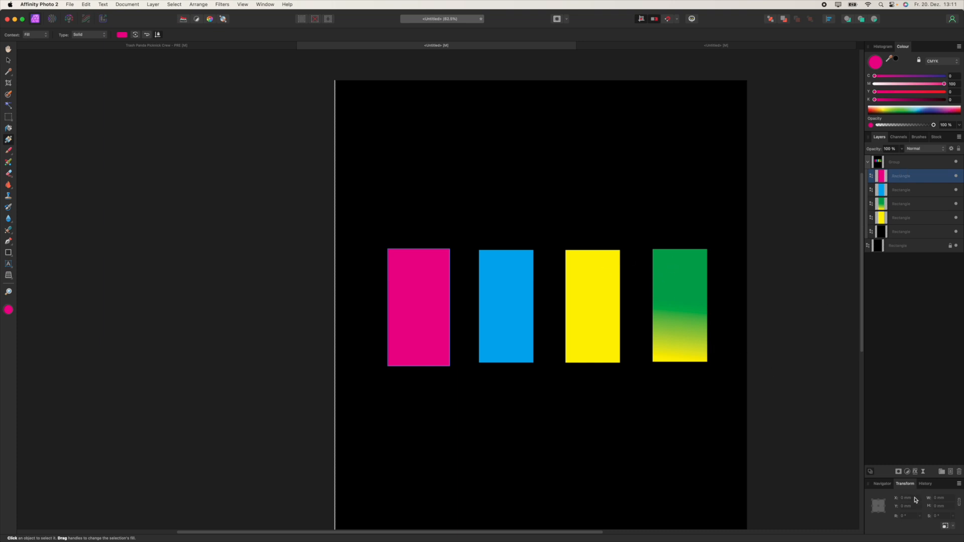
Step: Add a Black & White adjustment to the test rectangles and close its settings
click(908, 473)
click(919, 487)
click(649, 196)
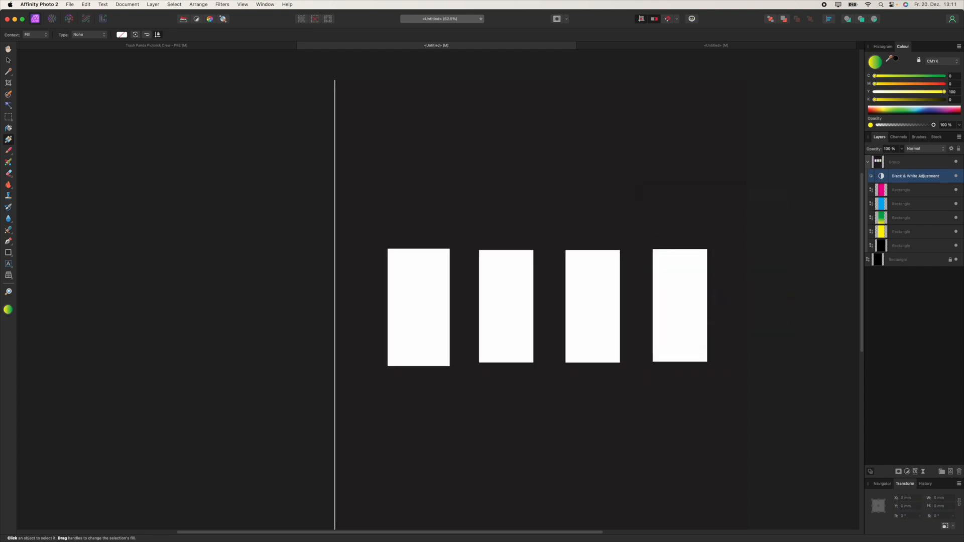
Step: Add a Halftone live filter with cell size 11, then select the Black & White adjustment
click(925, 471)
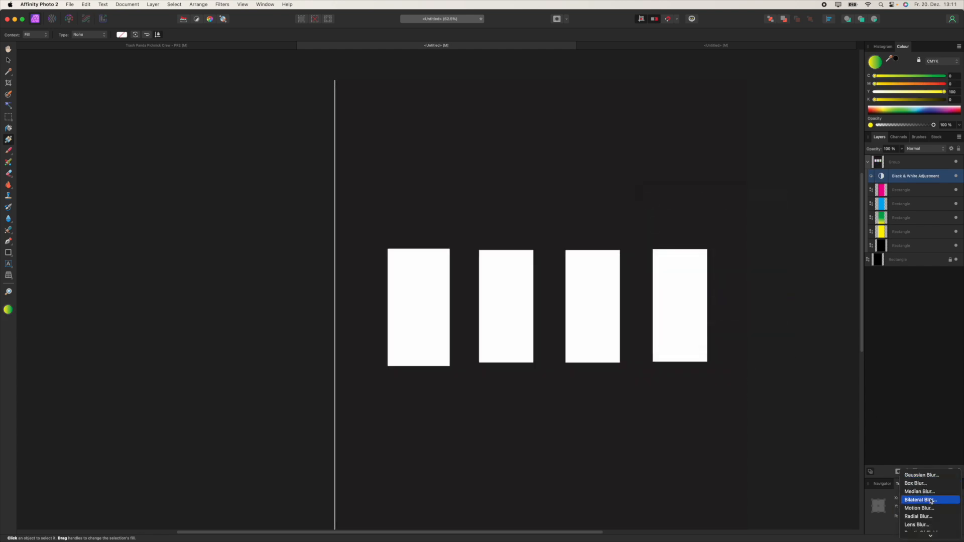
click(924, 480)
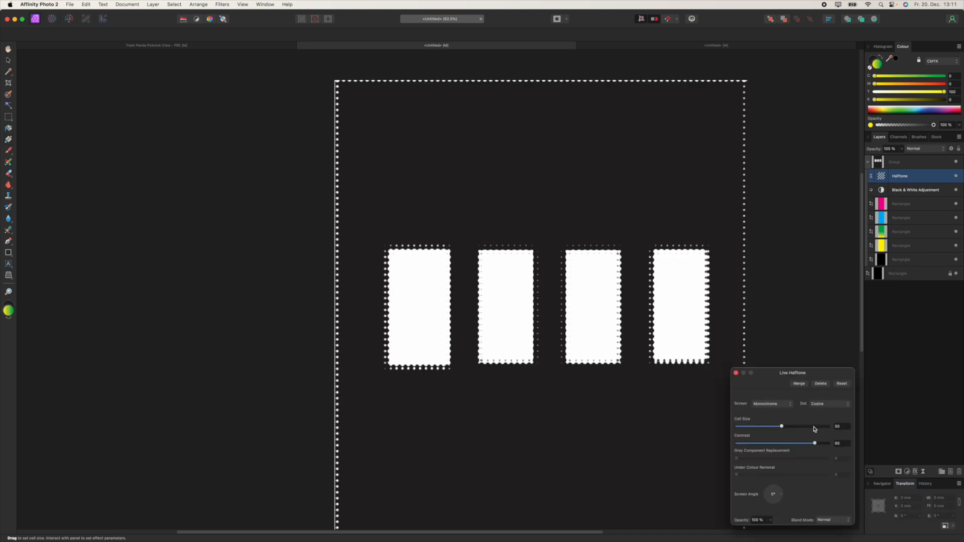
text(11)
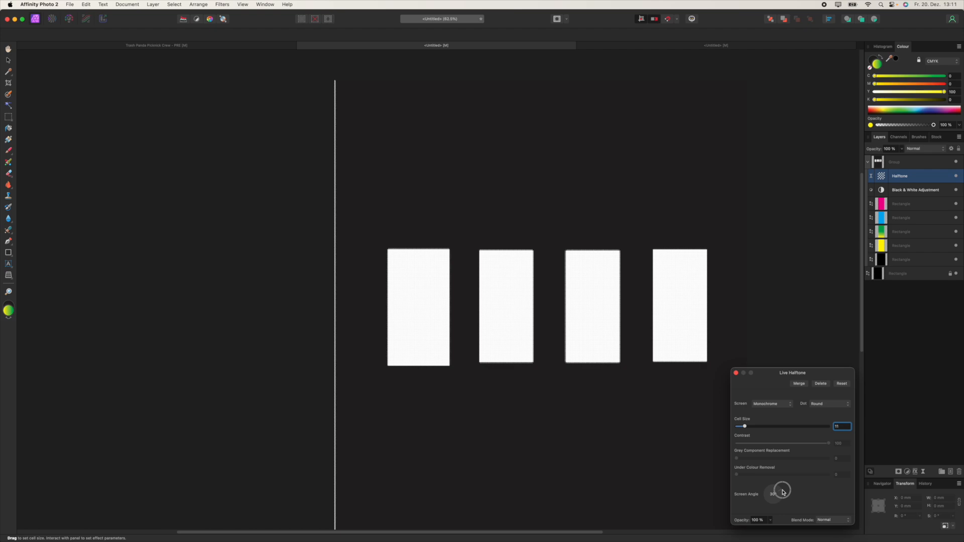
text(g)
scroll(602, 315, up, 5)
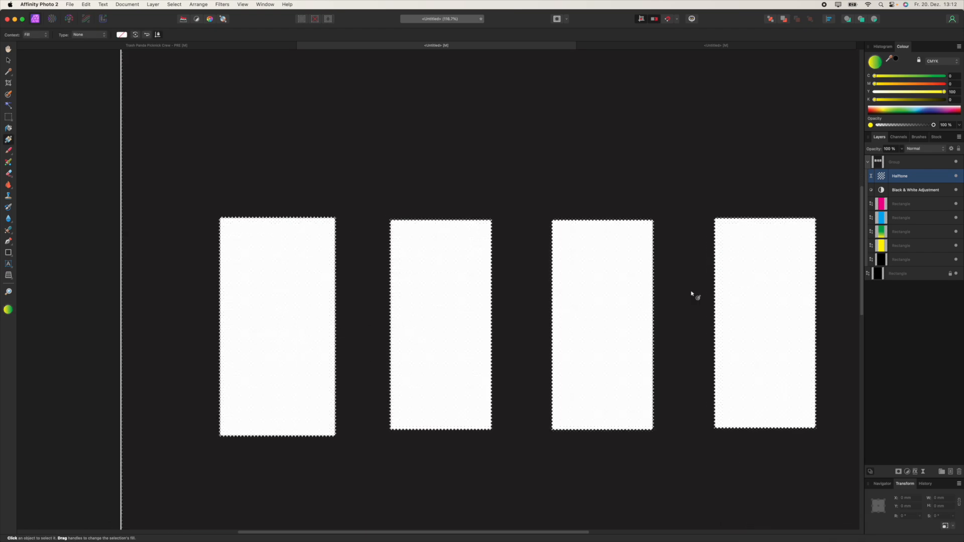
scroll(606, 320, down, 2)
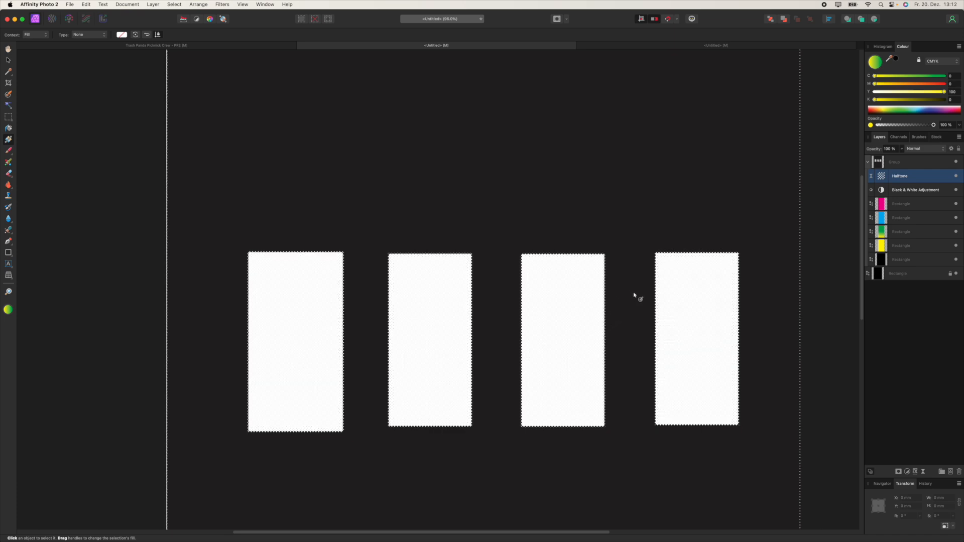
click(891, 204)
click(891, 190)
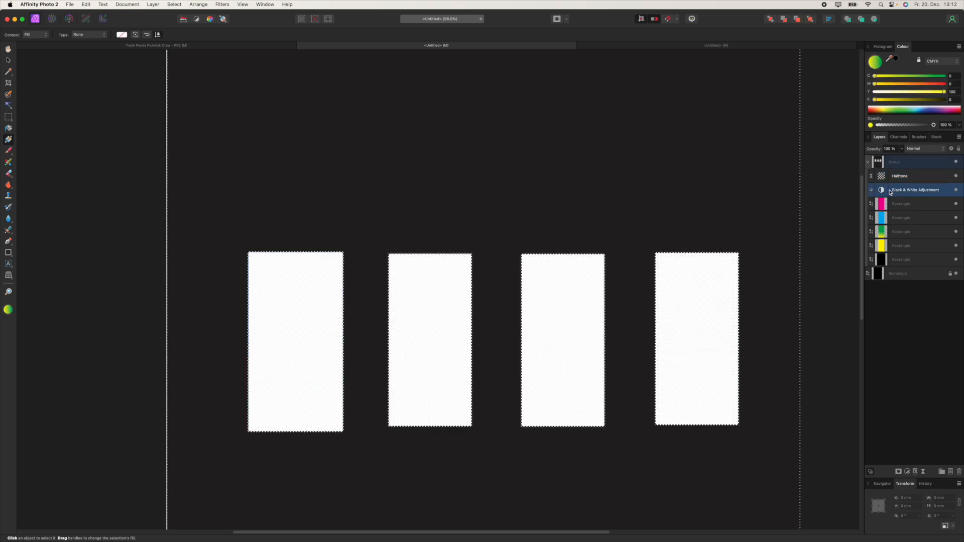
Step: Reopen the Black & White settings and test lower magenta, blue and yellow mixes on the rectangles
double_click(882, 191)
drag(735, 196, 757, 134)
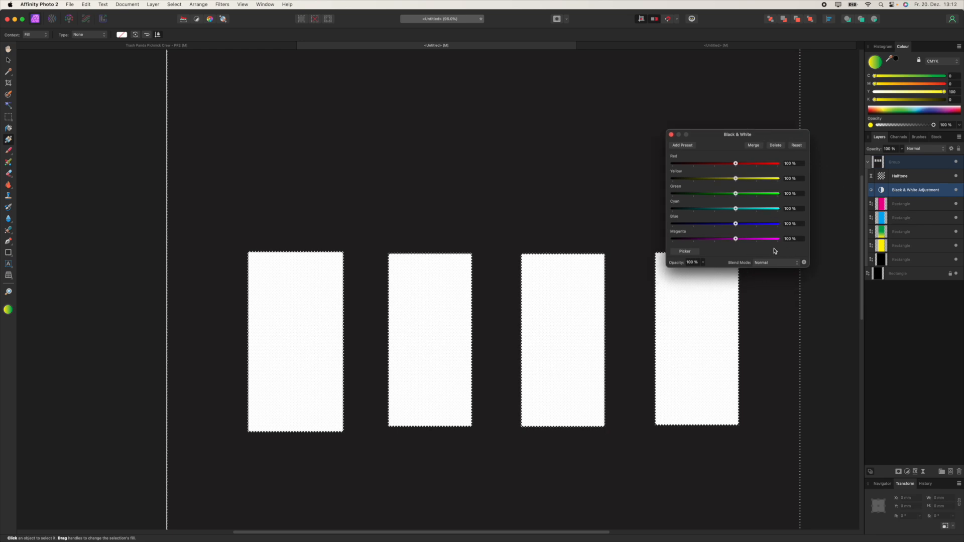
mouse_move(737, 241)
mouse_down()
mouse_move(717, 241)
mouse_move(736, 239)
mouse_up()
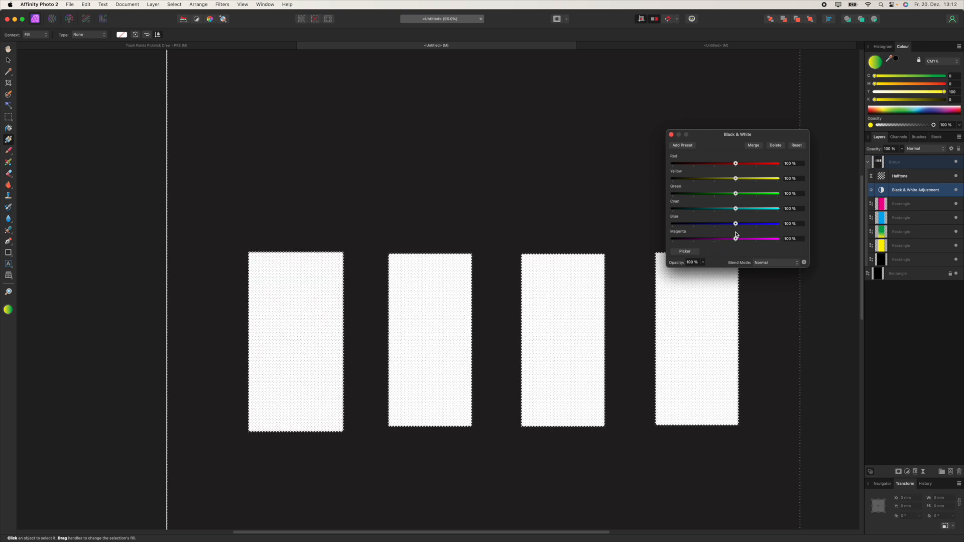
mouse_move(735, 224)
mouse_down()
mouse_move(694, 224)
mouse_move(736, 223)
mouse_move(717, 213)
mouse_move(736, 214)
mouse_up()
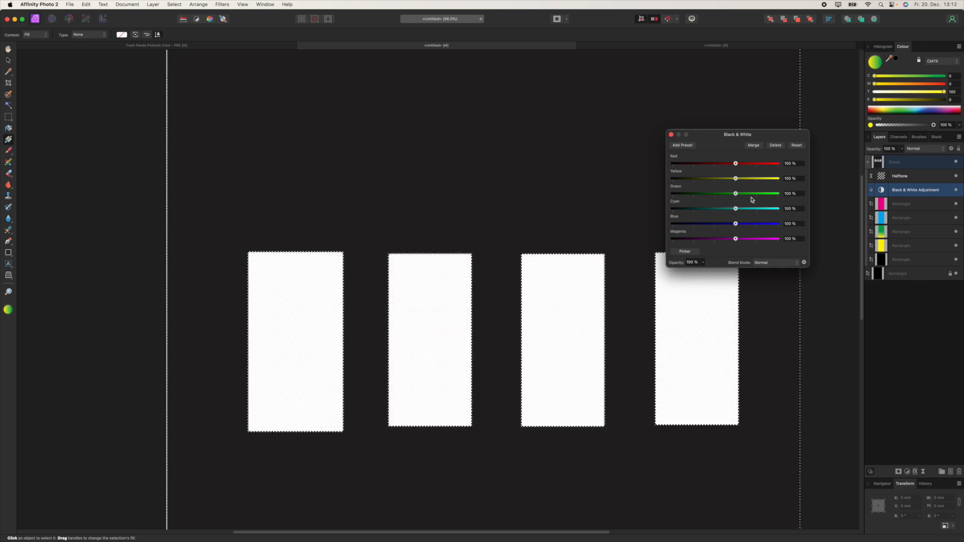
drag(735, 178, 718, 178)
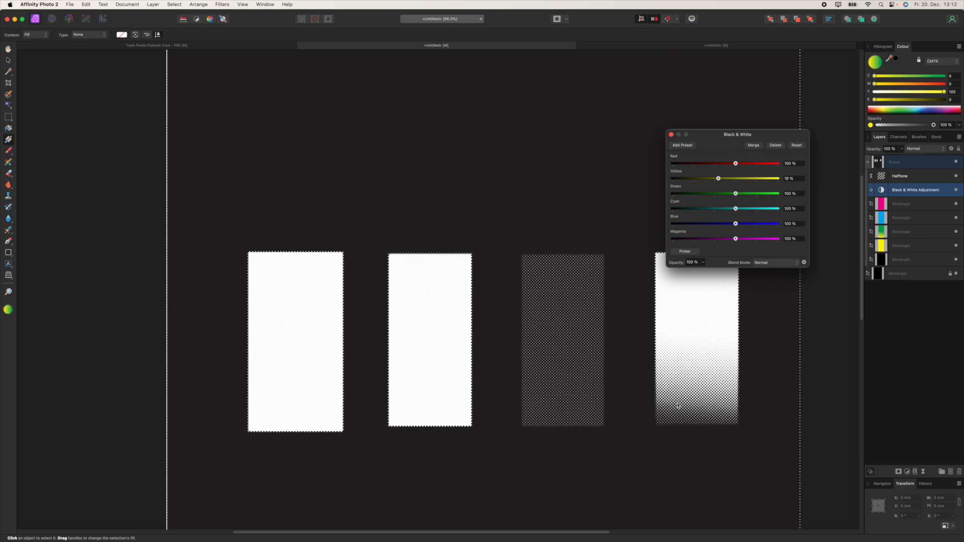
Step: Raise the yellow mix again, close the settings and return to the Trash Panda poster
drag(684, 383, 577, 364)
scroll(577, 364, down, 2)
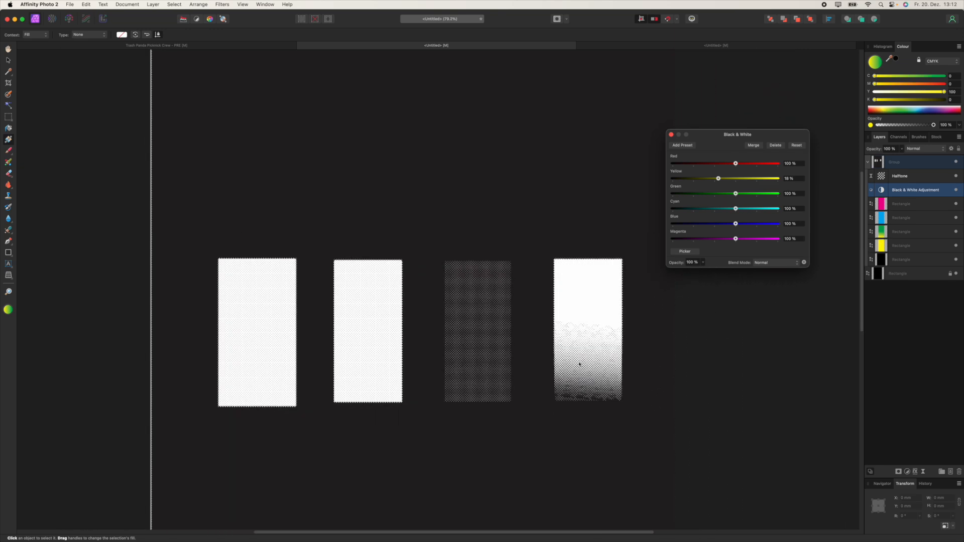
scroll(577, 363, up, 6)
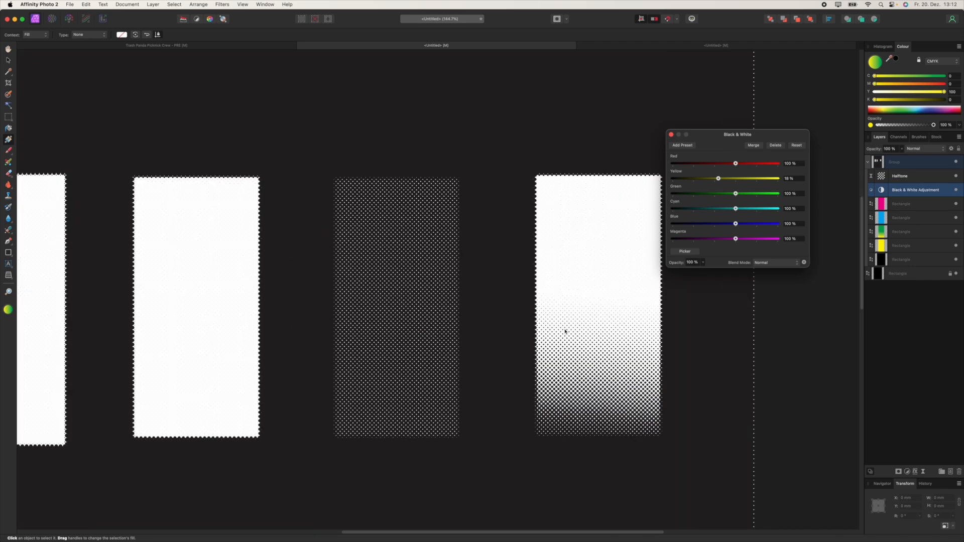
mouse_move(719, 179)
mouse_down()
mouse_move(735, 179)
mouse_move(721, 193)
mouse_up()
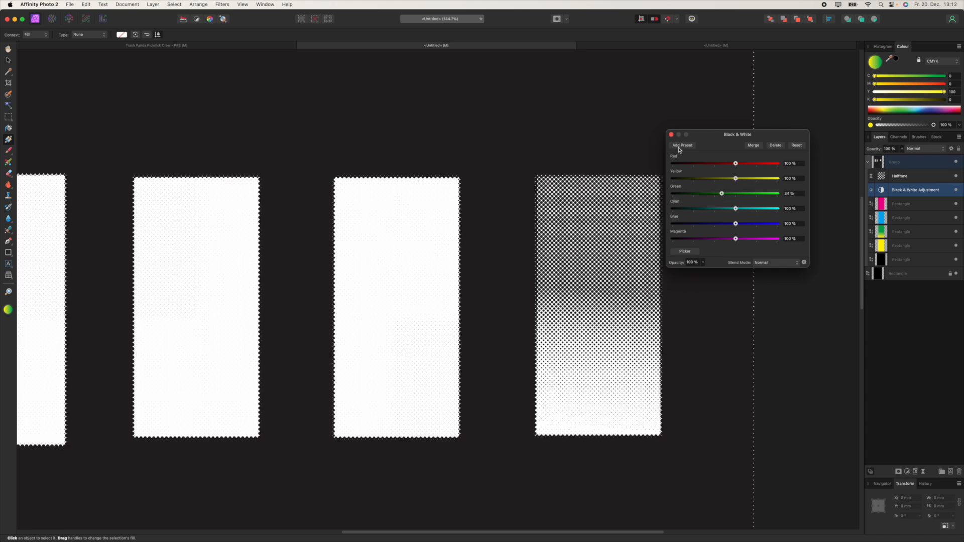
click(671, 134)
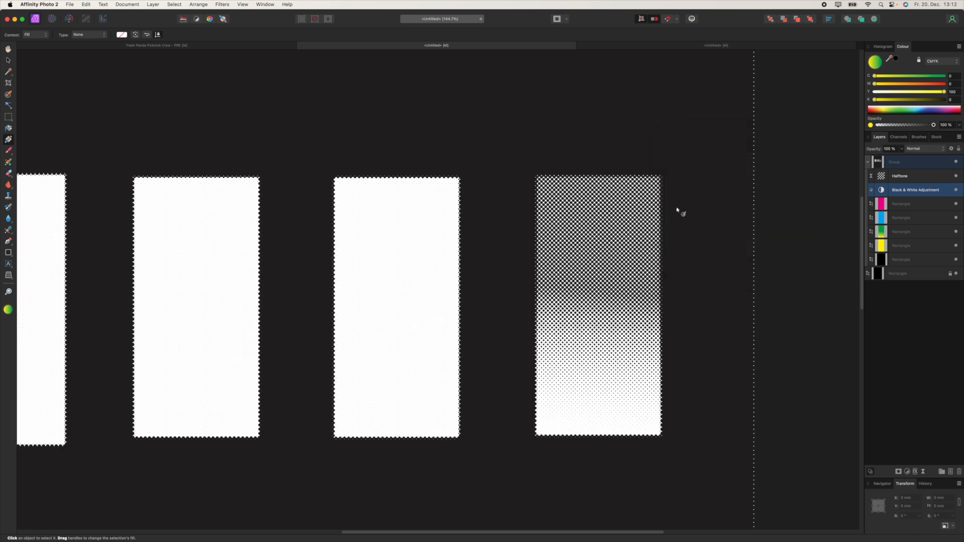
click(209, 46)
Step: Set the poster's Black & White mix to Magenta 58%, Blue 70% and Cyan 56%
scroll(477, 268, down, 3)
scroll(477, 269, left, 2)
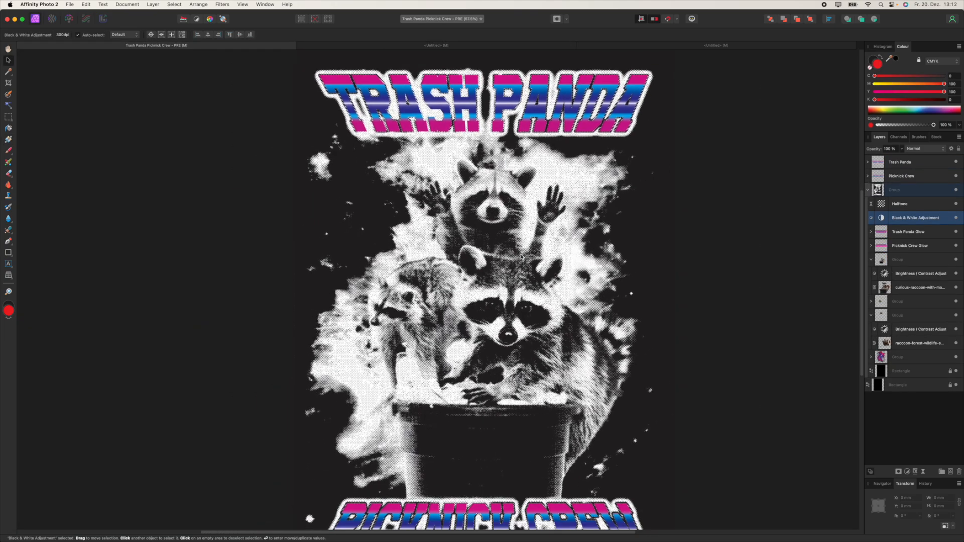
scroll(482, 261, up, 4)
scroll(522, 260, down, 3)
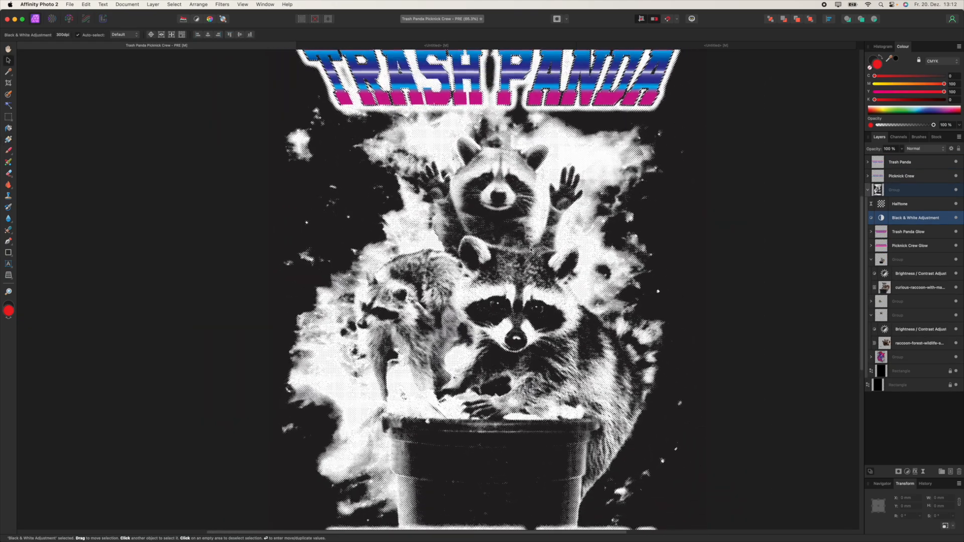
double_click(881, 220)
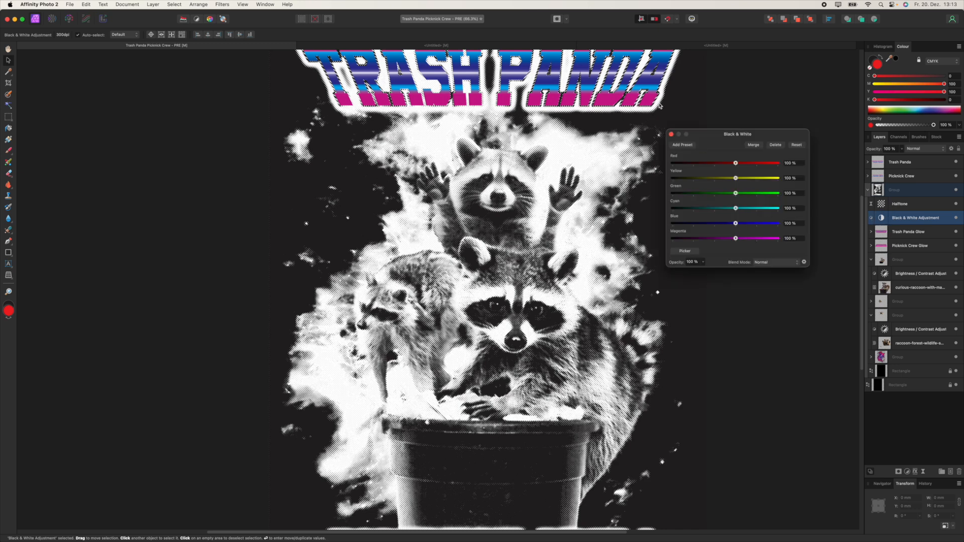
drag(730, 238, 728, 240)
click(726, 239)
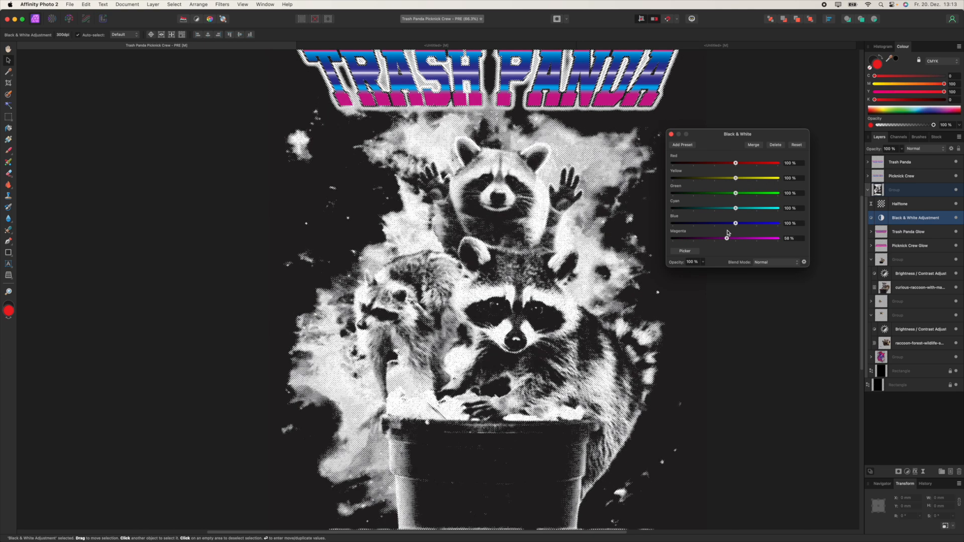
drag(730, 225, 726, 208)
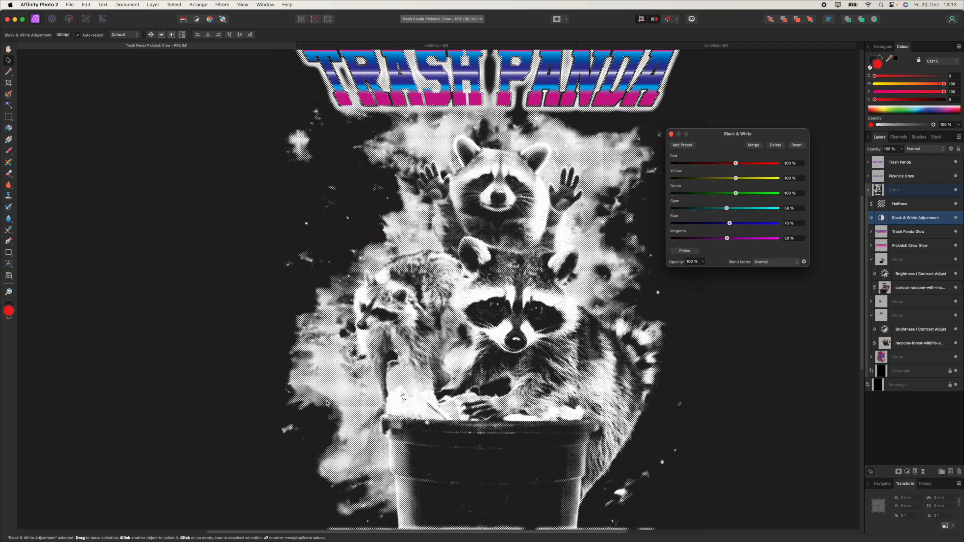
scroll(449, 239, up, 5)
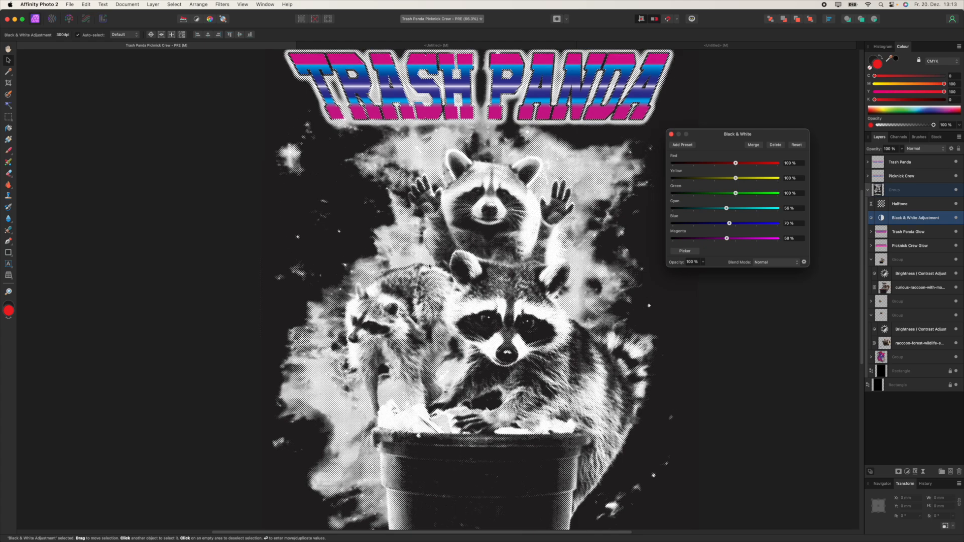
scroll(450, 238, up, 5)
scroll(483, 244, down, 5)
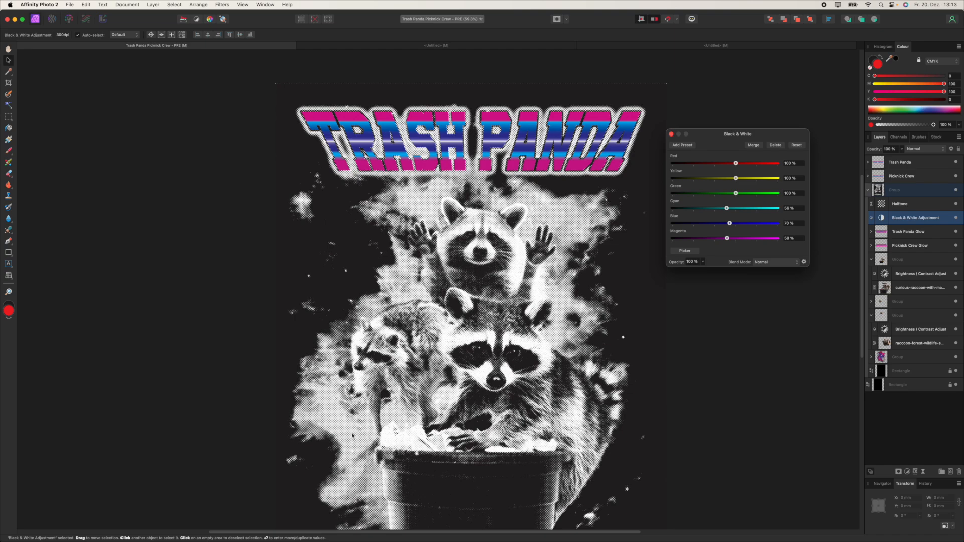
scroll(353, 435, up, 5)
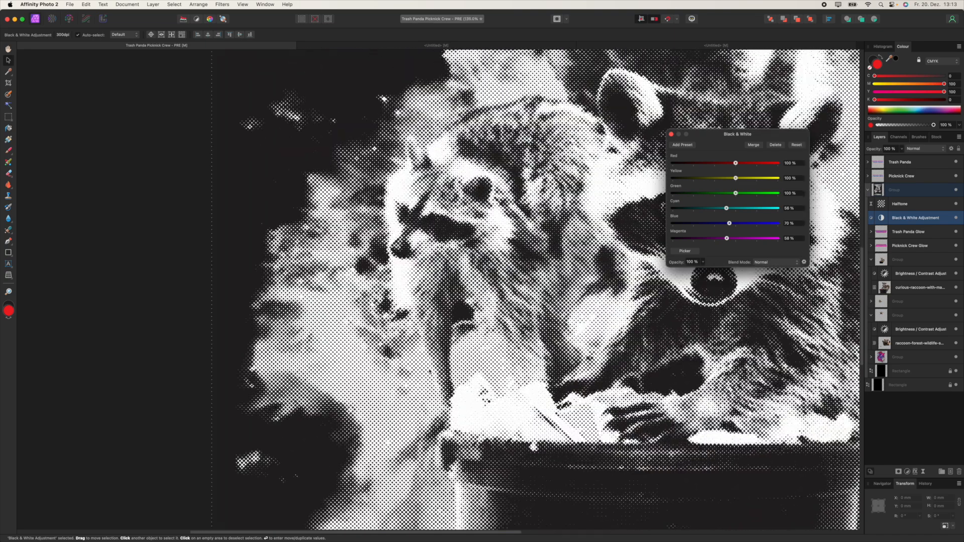
scroll(609, 223, down, 5)
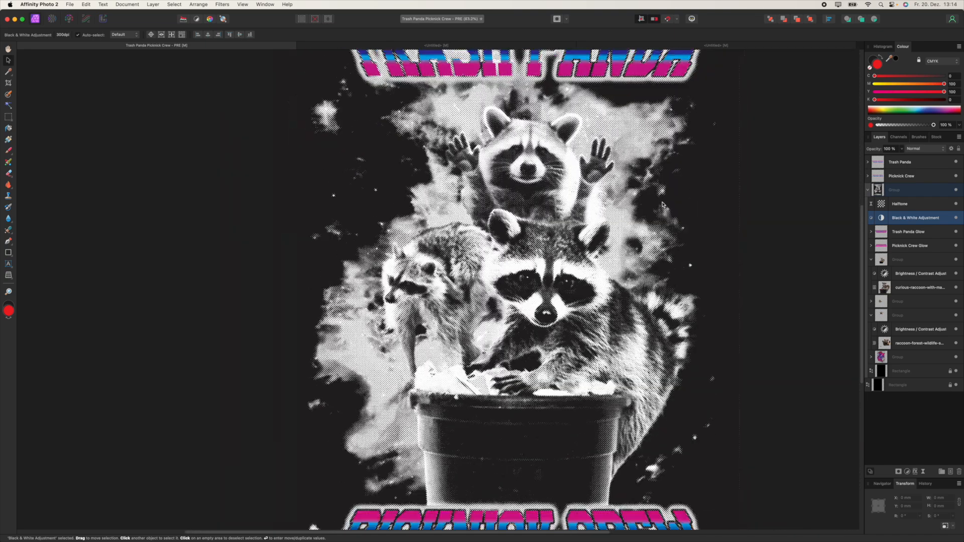
scroll(609, 223, right, 1)
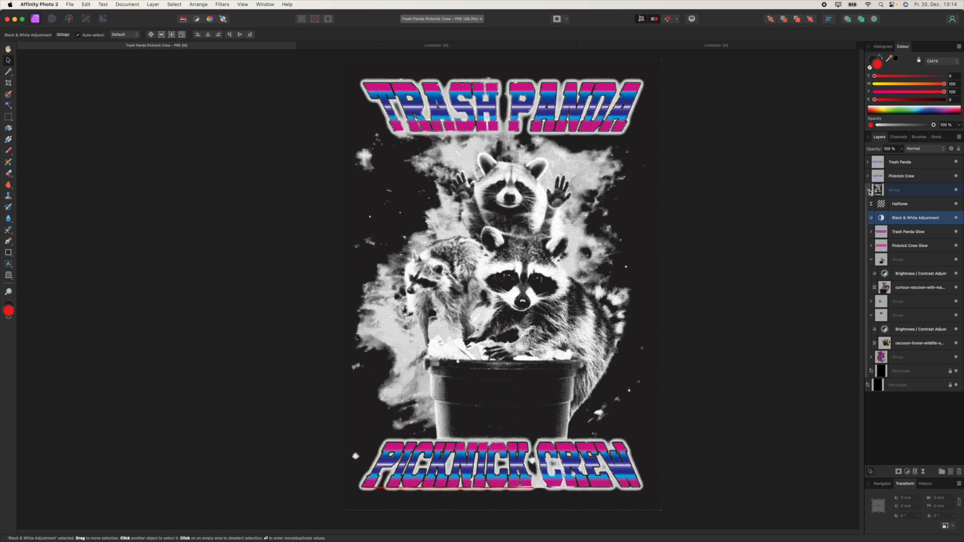
Step: Hide the Picknick Crew and Trash Panda titles, then Merge Visible from Halftone into a Pixel layer
click(891, 202)
click(956, 175)
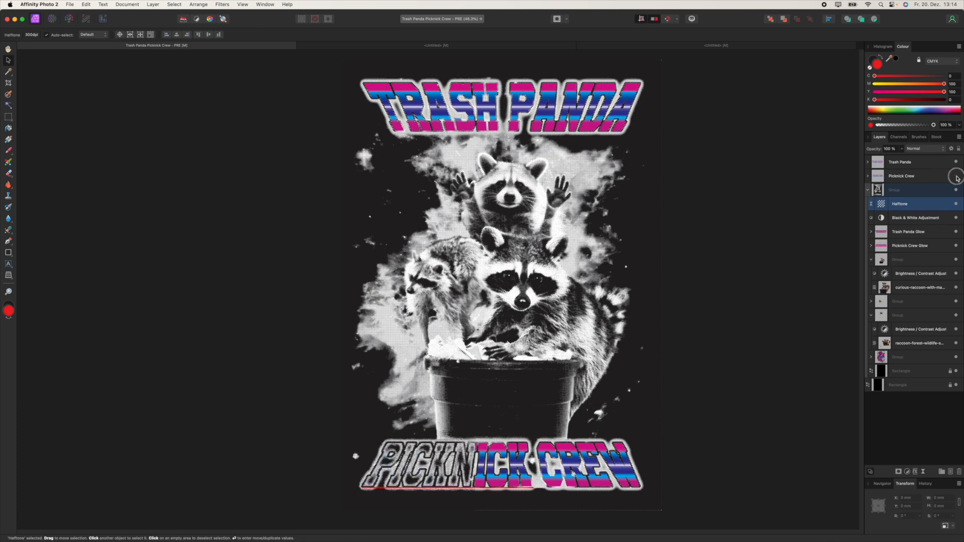
click(955, 162)
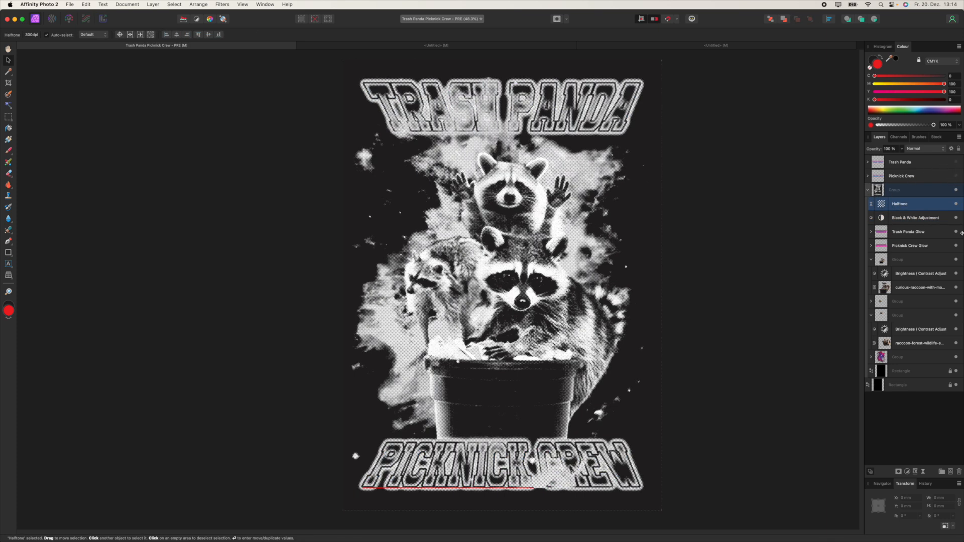
click(956, 386)
click(956, 385)
right_click(900, 208)
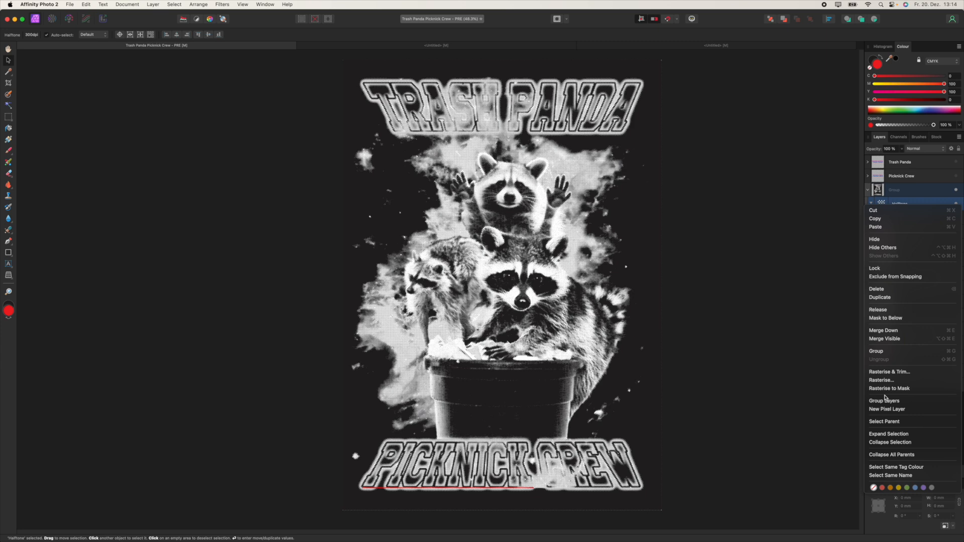
click(889, 339)
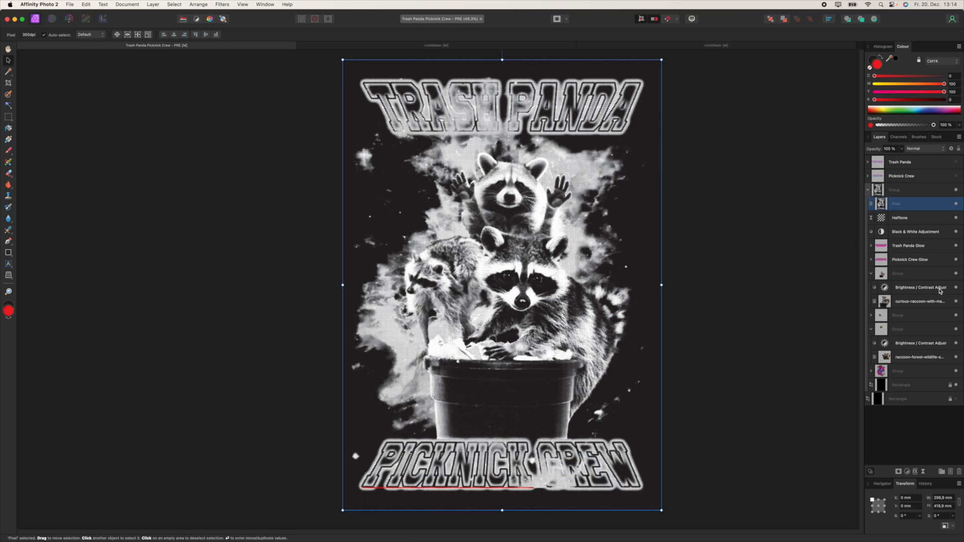
Step: Hide the Halftone and Black & White layers and show both the Trash Panda and Picknick Crew titles
click(955, 217)
click(955, 232)
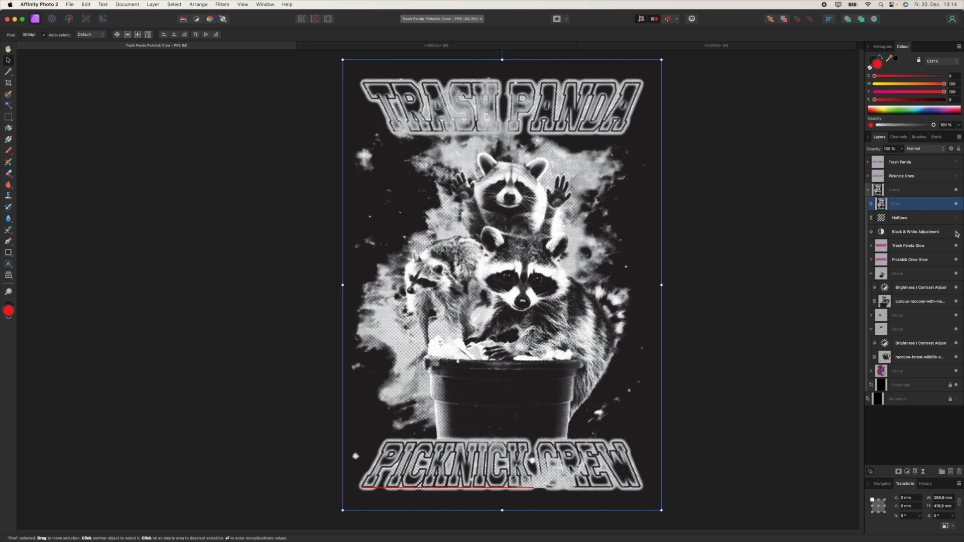
click(956, 176)
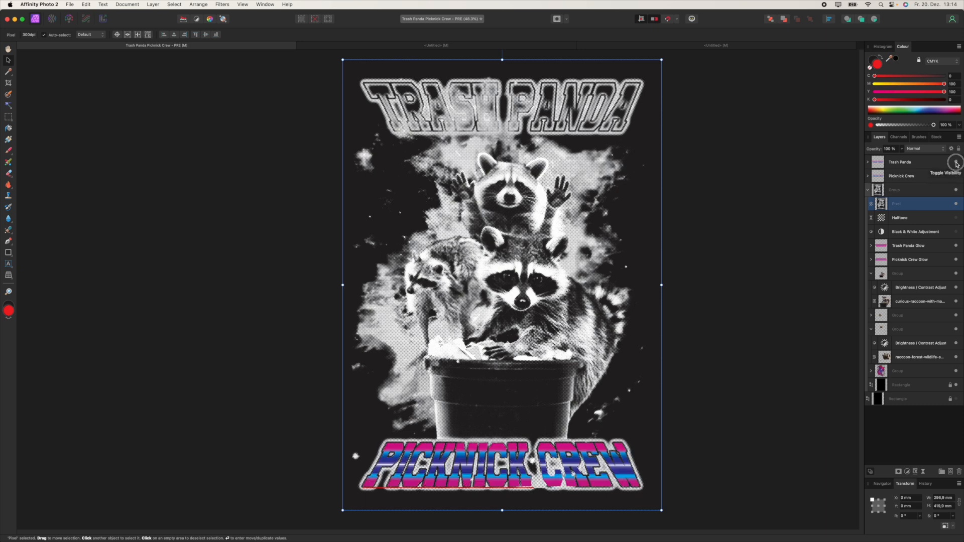
click(955, 161)
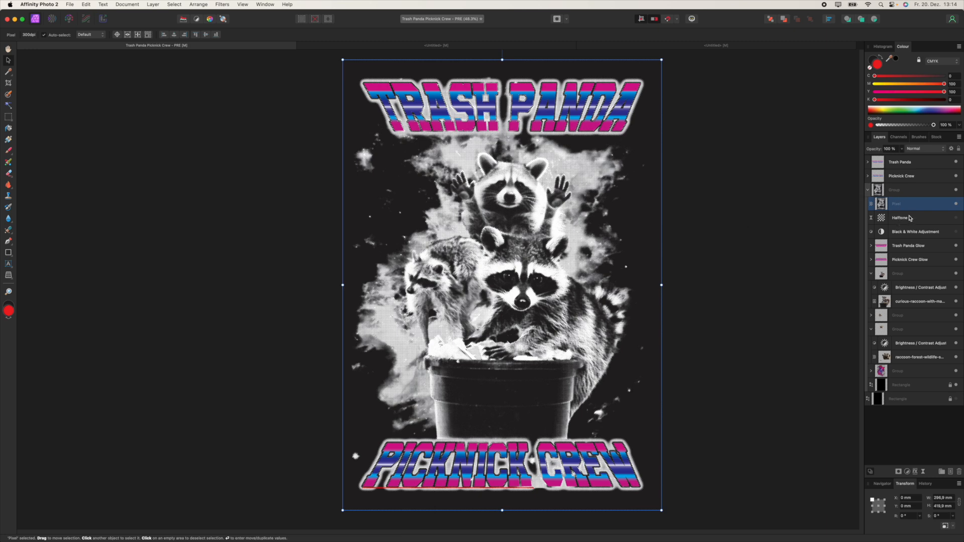
Step: Move the merged Pixel layer below Black & White and rasterise it to a mask
drag(907, 206, 912, 238)
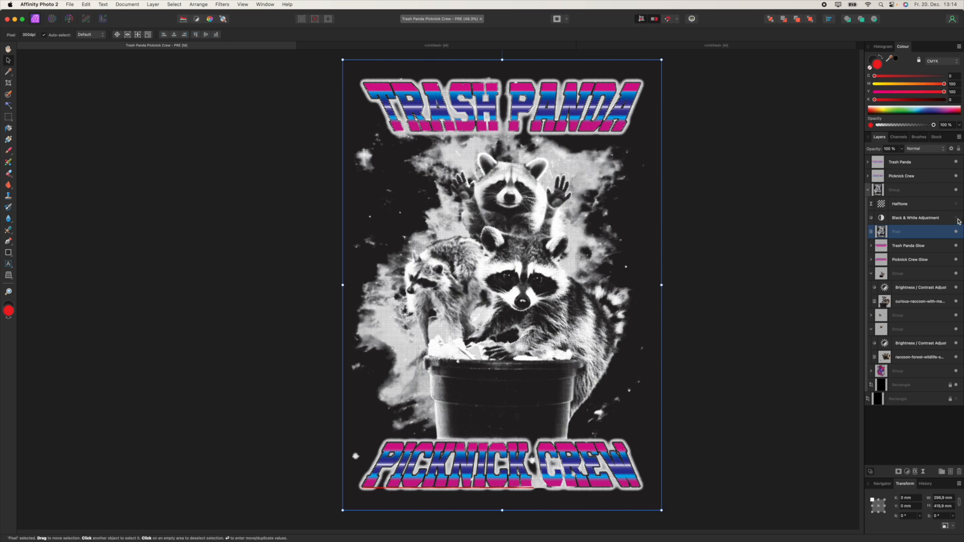
right_click(908, 234)
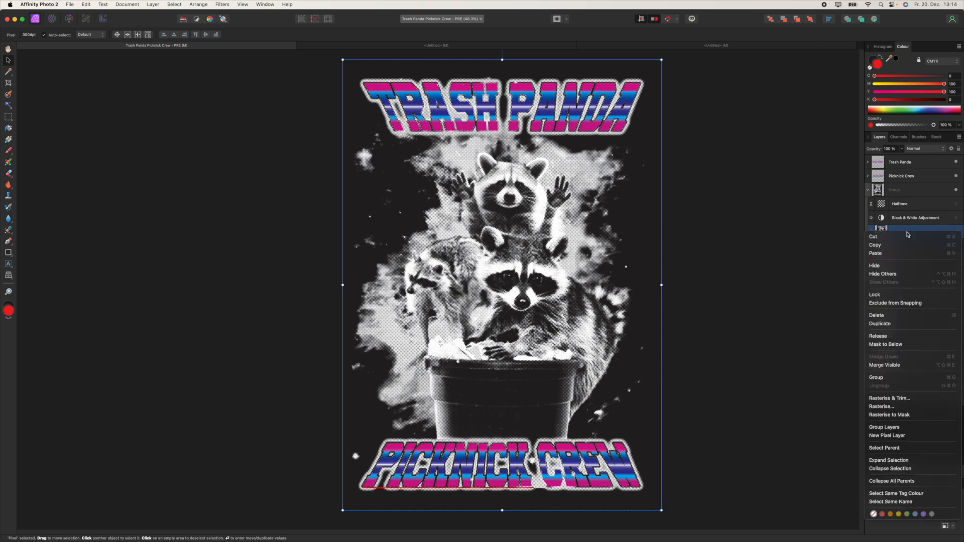
click(910, 416)
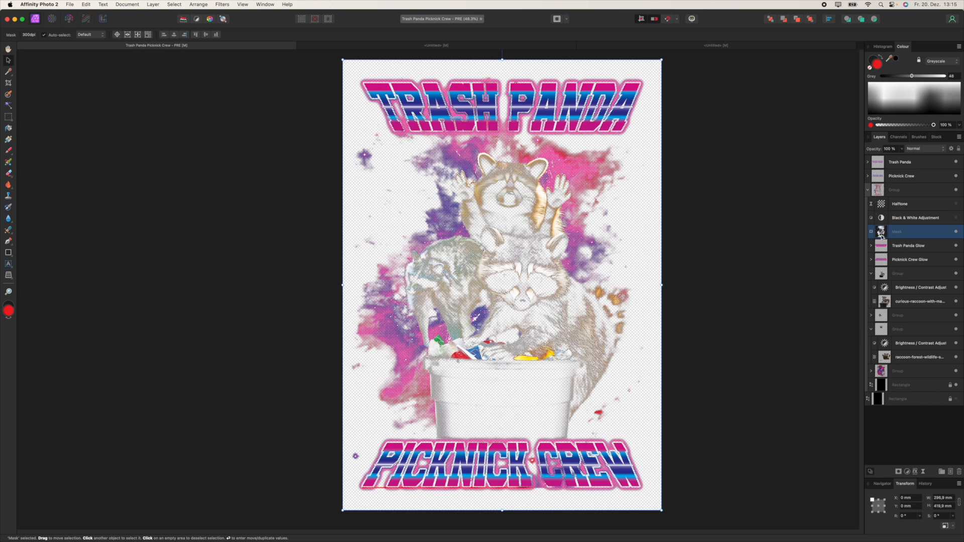
Step: Make the bottom black Rectangle layer visible again behind the artwork
click(893, 191)
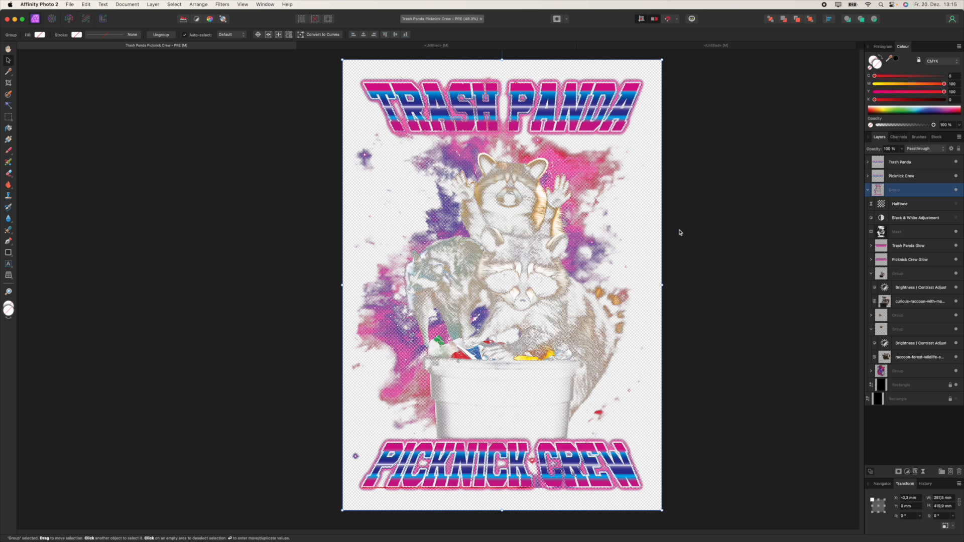
click(924, 400)
click(955, 399)
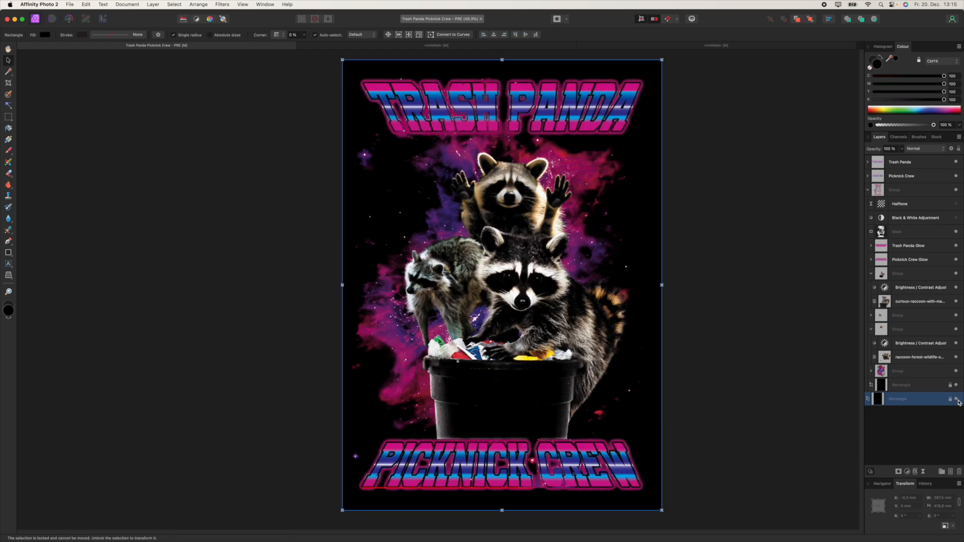
scroll(523, 236, up, 6)
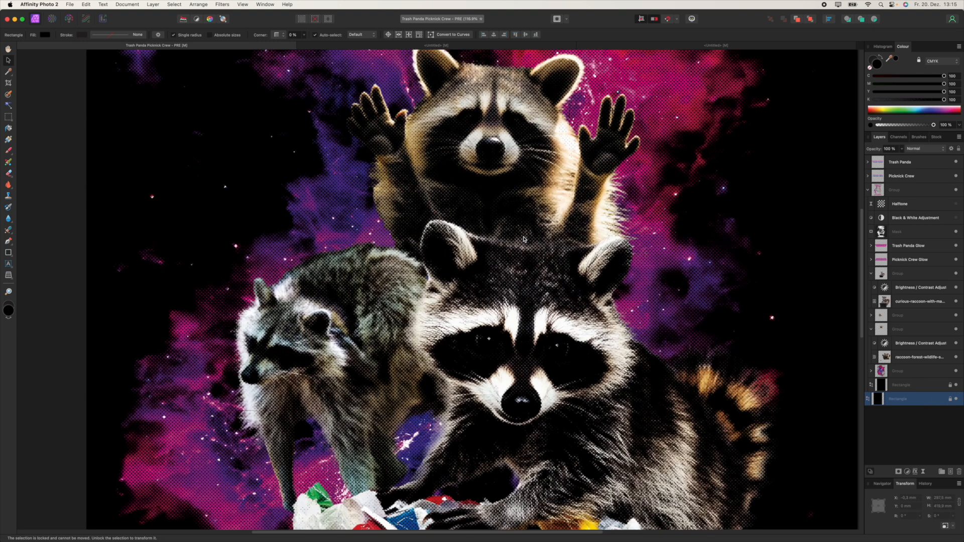
scroll(484, 213, up, 10)
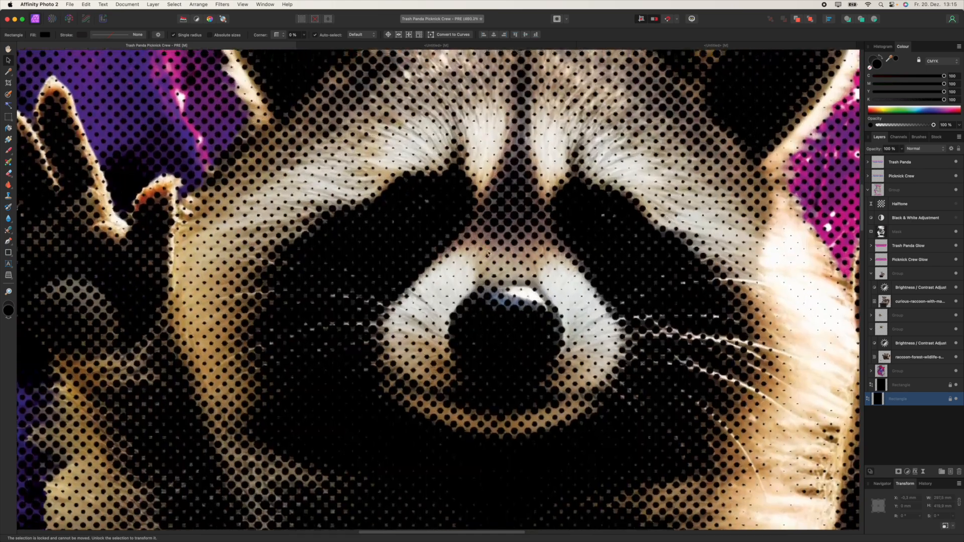
scroll(485, 312, down, 10)
scroll(360, 279, up, 5)
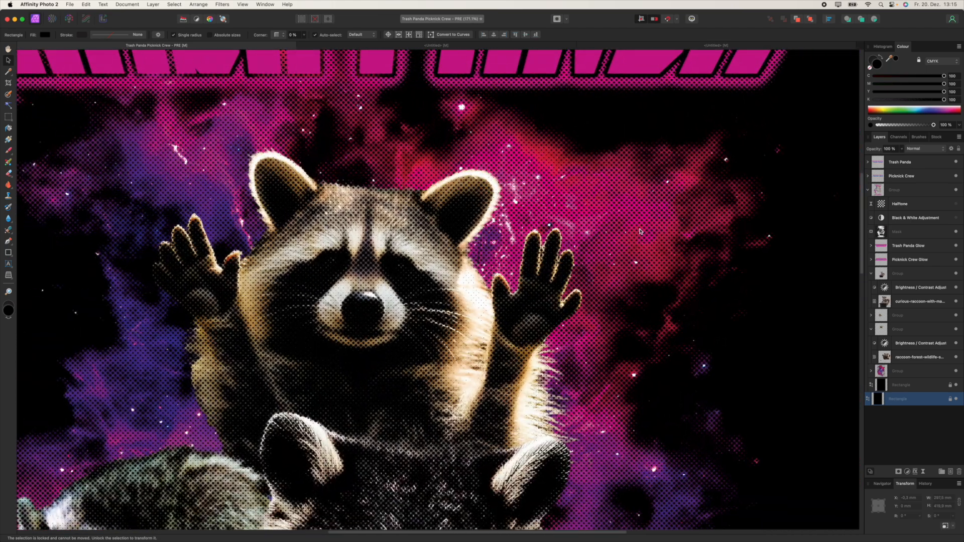
scroll(635, 259, down, 4)
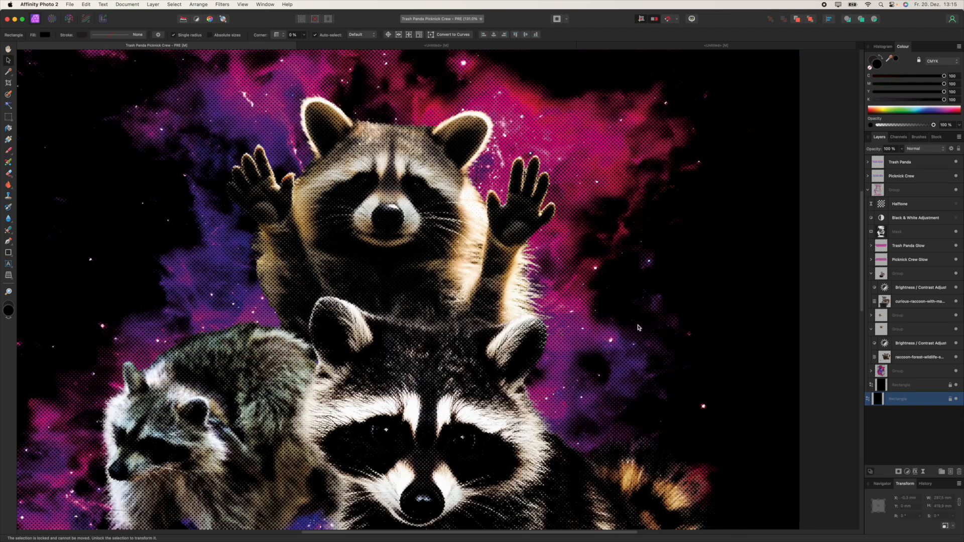
scroll(608, 305, up, 6)
scroll(608, 306, down, 3)
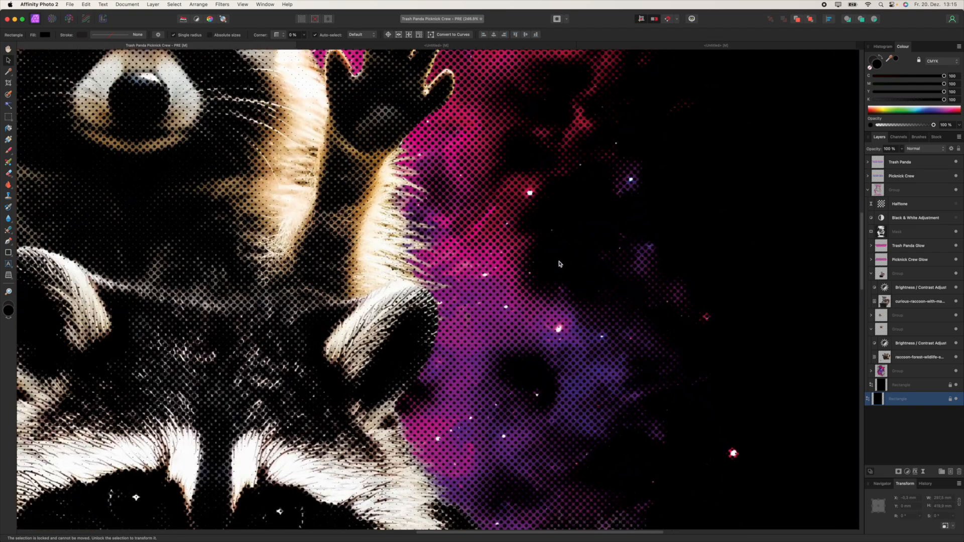
scroll(561, 267, up, 3)
scroll(560, 270, down, 4)
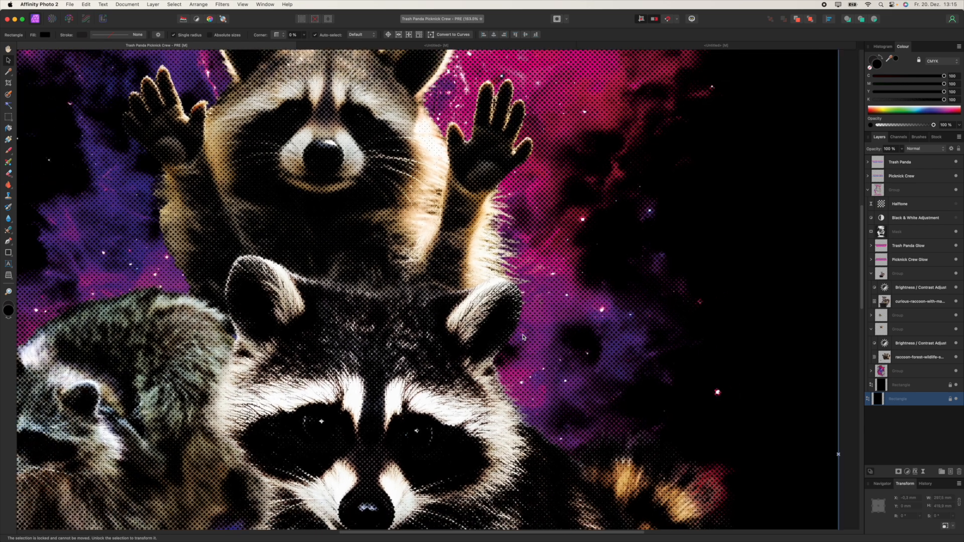
scroll(604, 306, left, 2)
scroll(605, 306, down, 1)
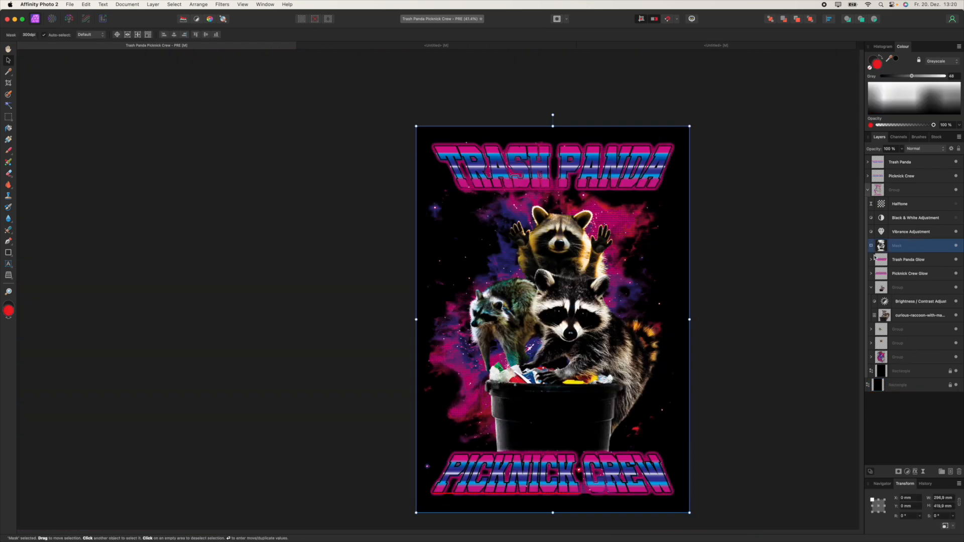
click(957, 261)
click(956, 260)
click(957, 316)
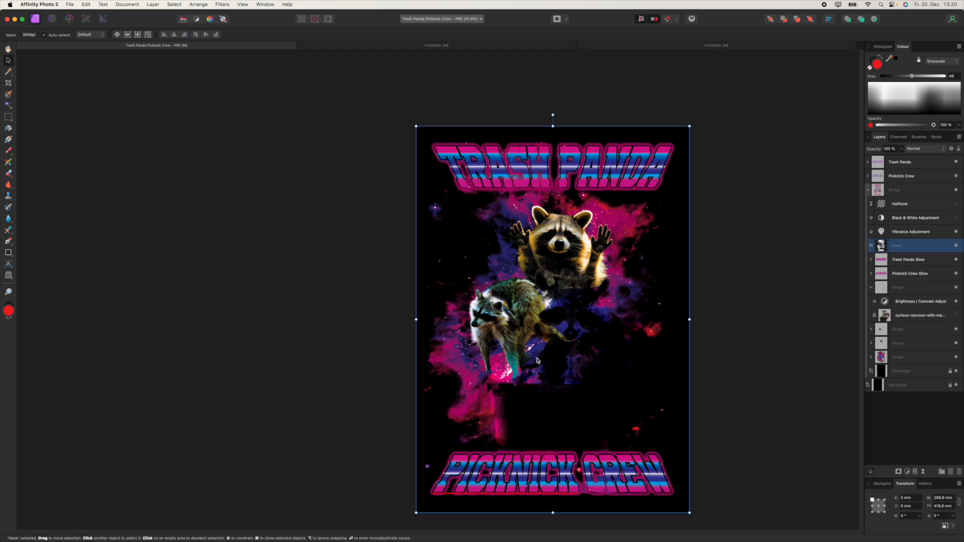
click(956, 317)
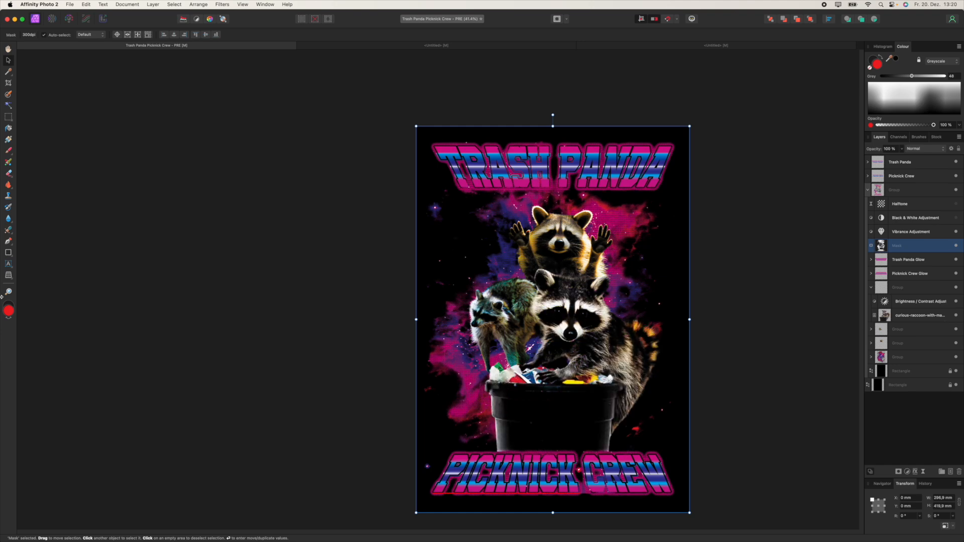
click(9, 252)
Step: Draw a poster-sized red rectangle beneath the Mask layer, then set its Y value to 0 for magenta
drag(392, 107, 701, 509)
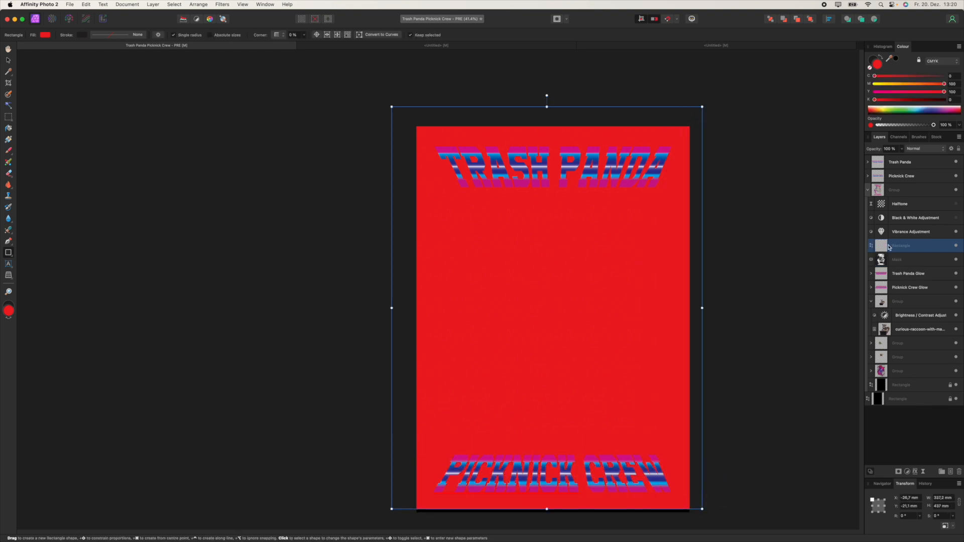
drag(894, 247, 899, 270)
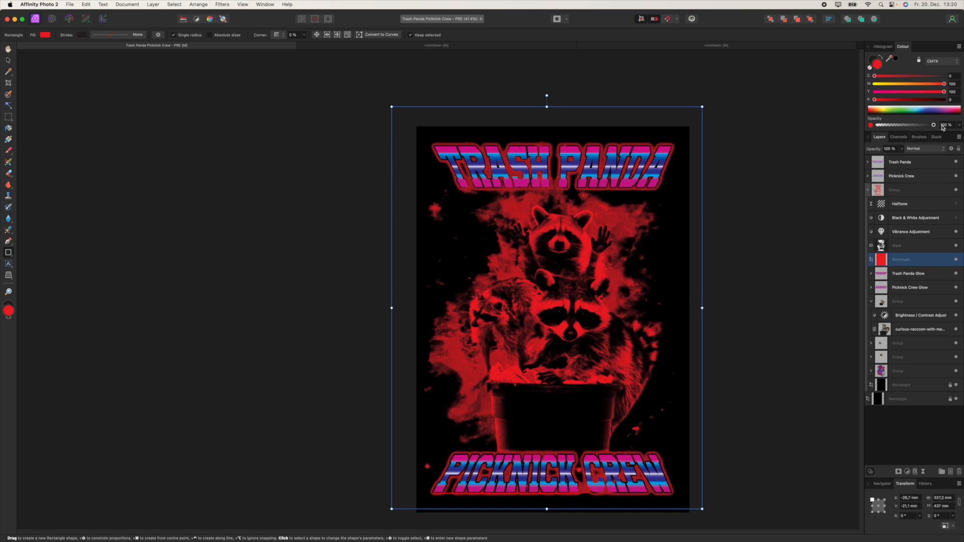
drag(907, 93, 860, 84)
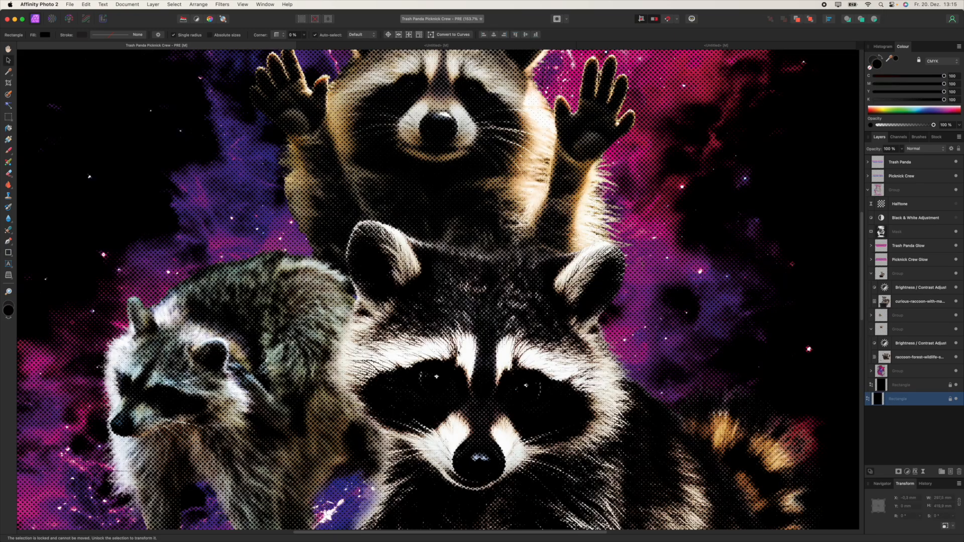
scroll(422, 355, down, 2)
drag(422, 356, 596, 302)
scroll(534, 349, down, 3)
scroll(537, 322, up, 3)
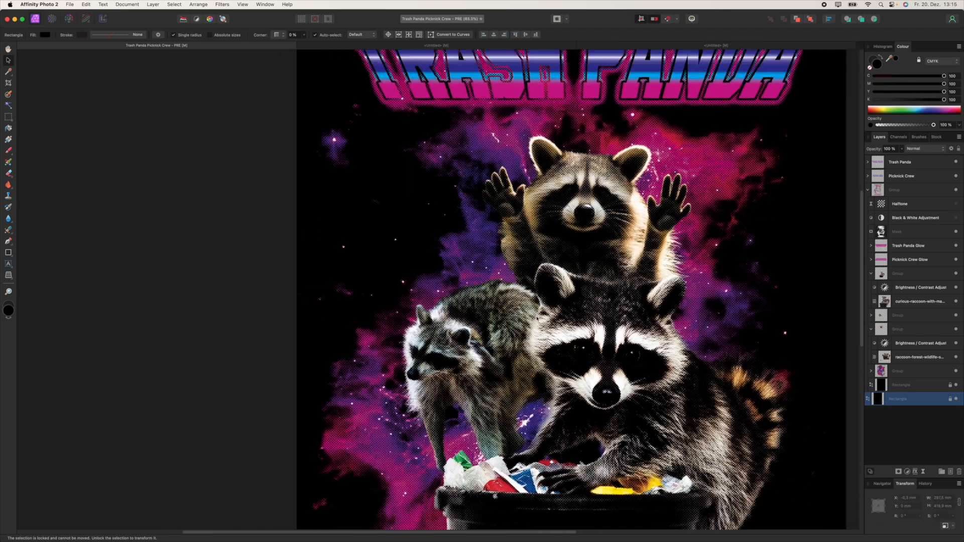
scroll(537, 318, down, 5)
scroll(544, 284, up, 3)
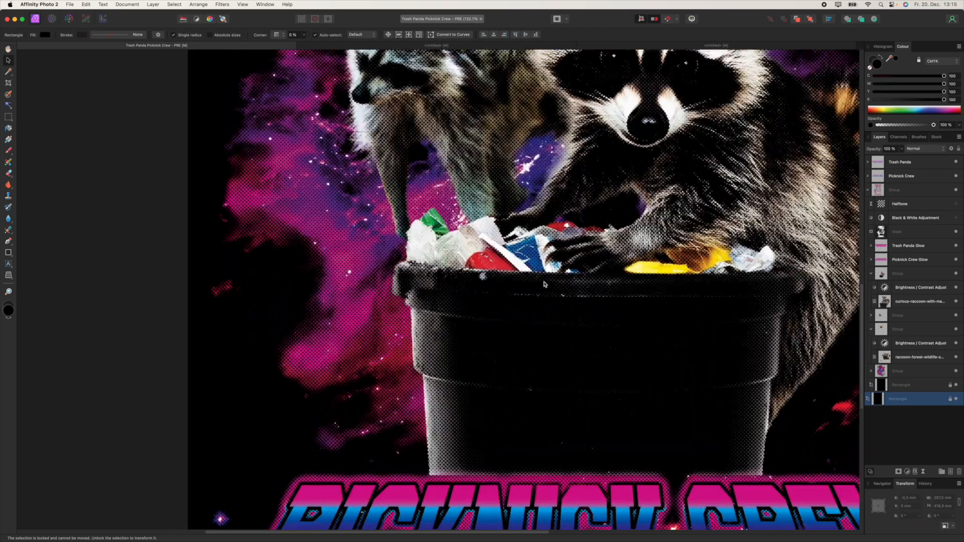
scroll(544, 284, down, 1)
scroll(522, 342, down, 3)
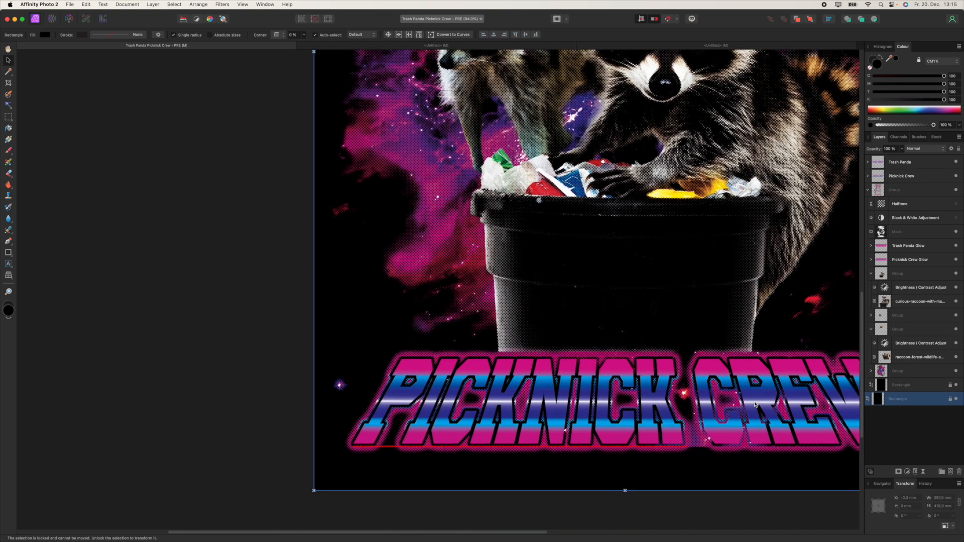
scroll(755, 404, down, 2)
scroll(667, 374, up, 5)
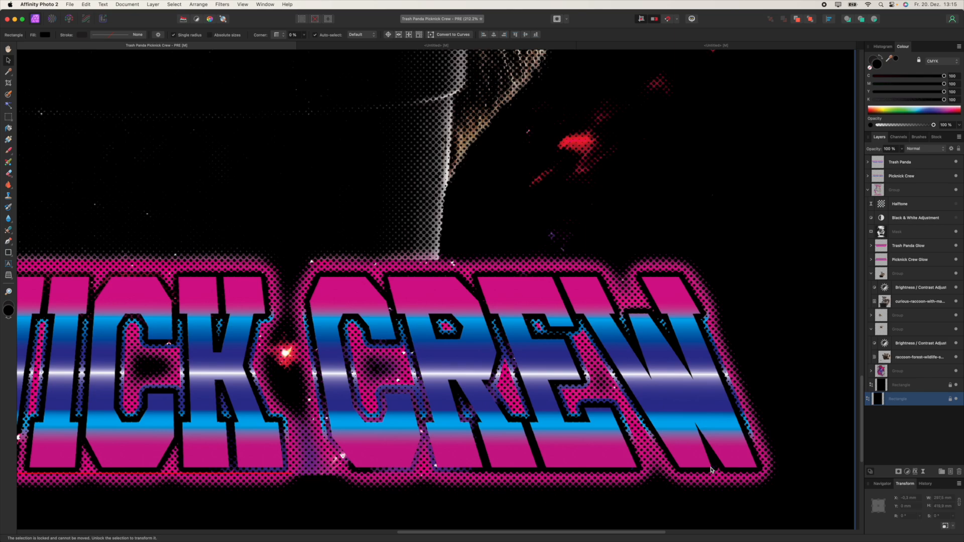
scroll(574, 416, down, 6)
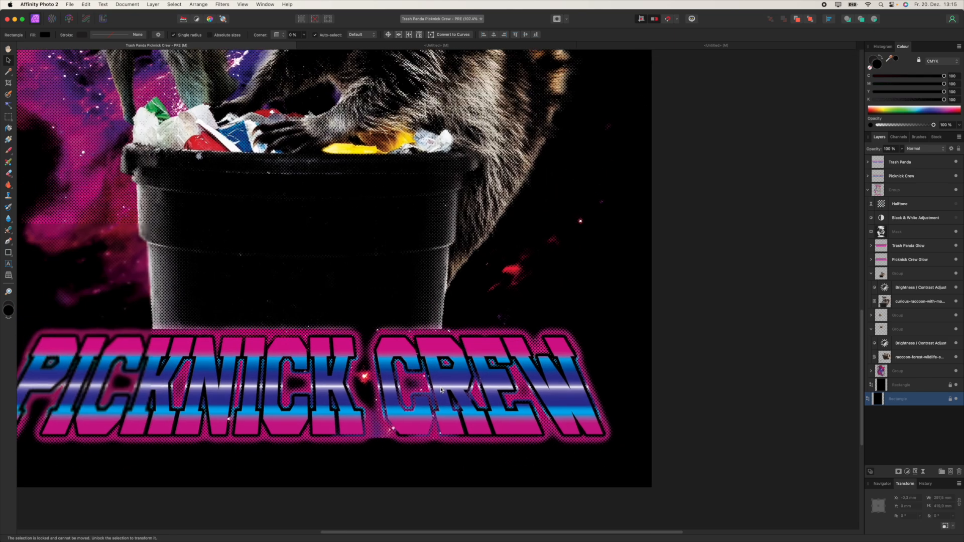
scroll(516, 416, down, 4)
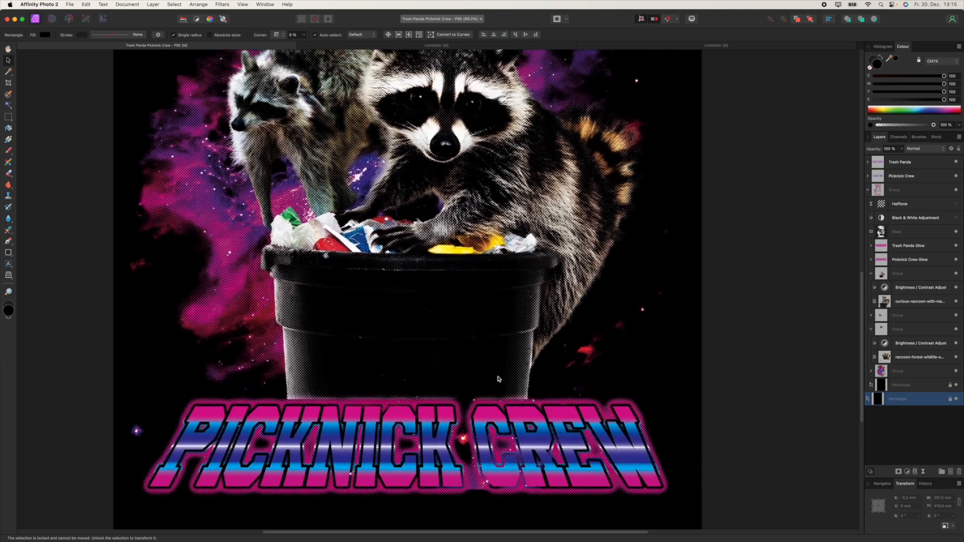
scroll(493, 383, down, 3)
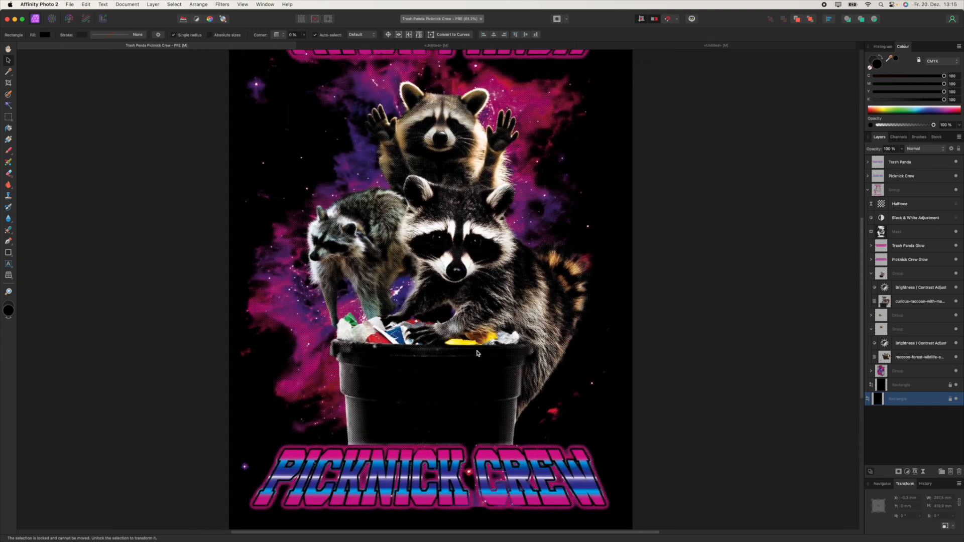
scroll(476, 362, down, 3)
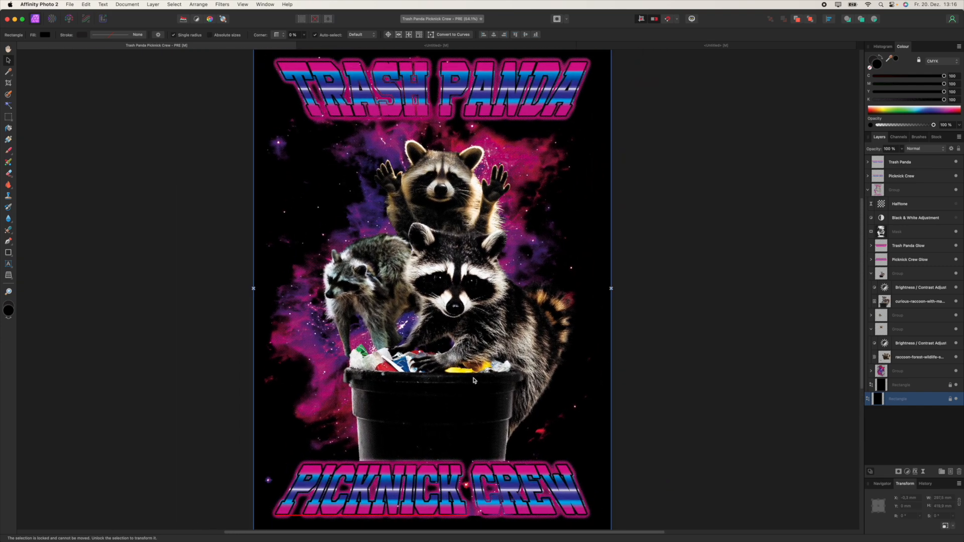
scroll(466, 356, down, 2)
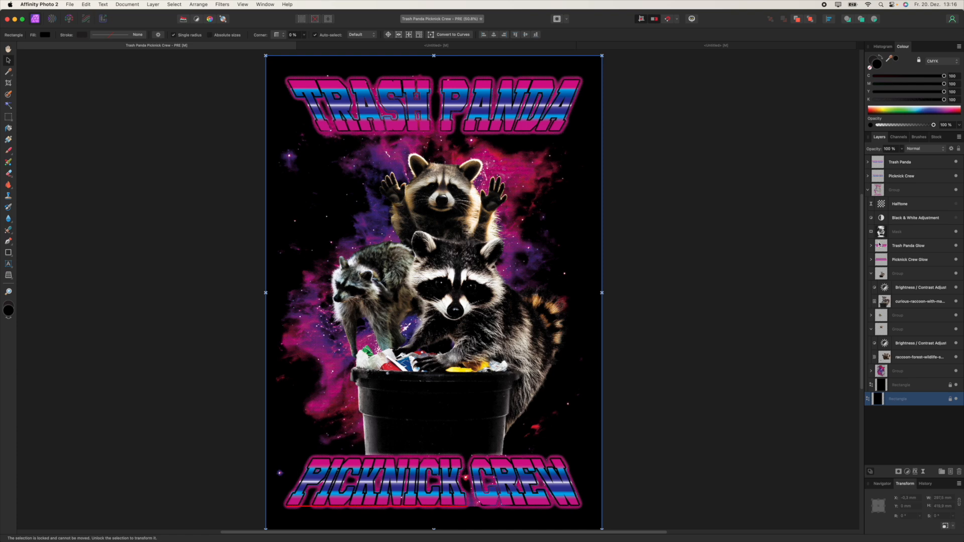
Step: Add a Vibrance adjustment on the Mask layer with vibrance 100% and saturation 47%
click(887, 232)
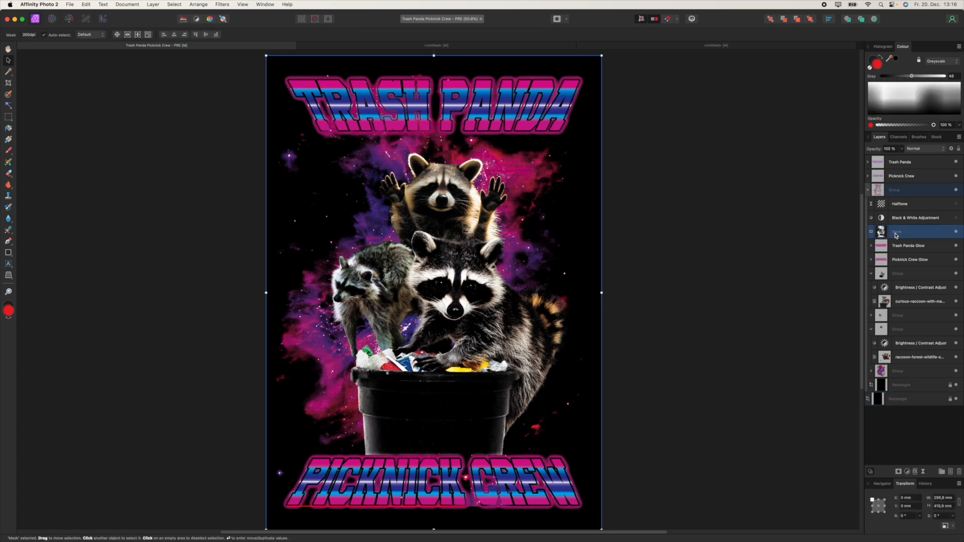
click(908, 472)
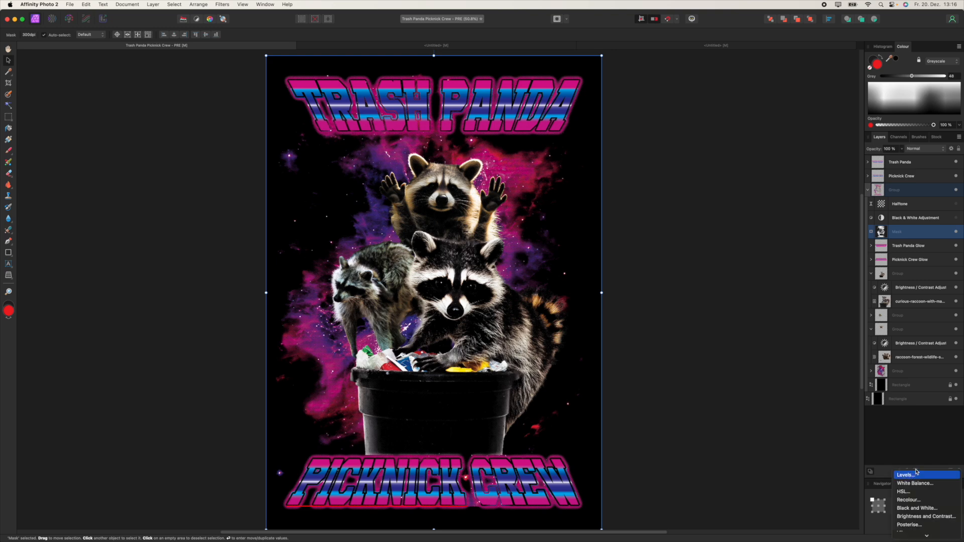
scroll(916, 472, down, 5)
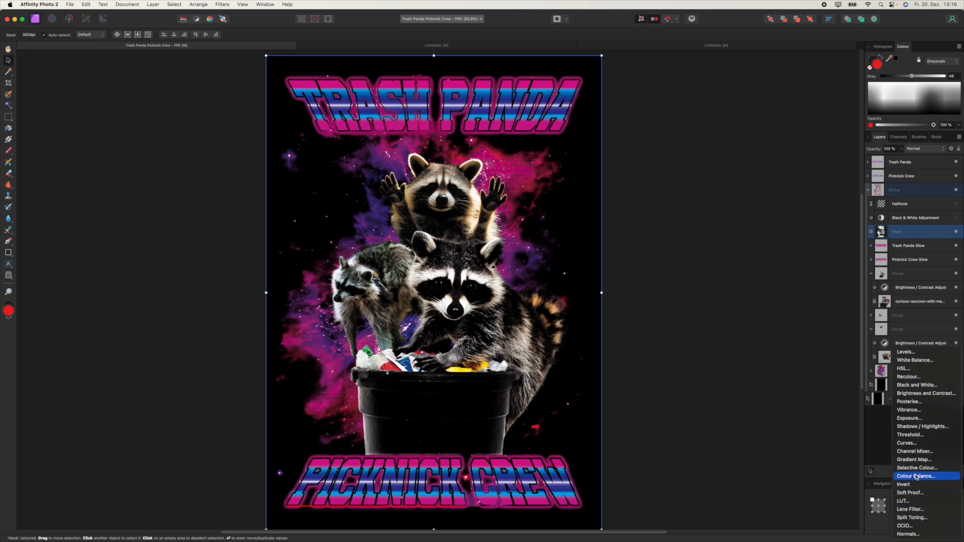
click(923, 410)
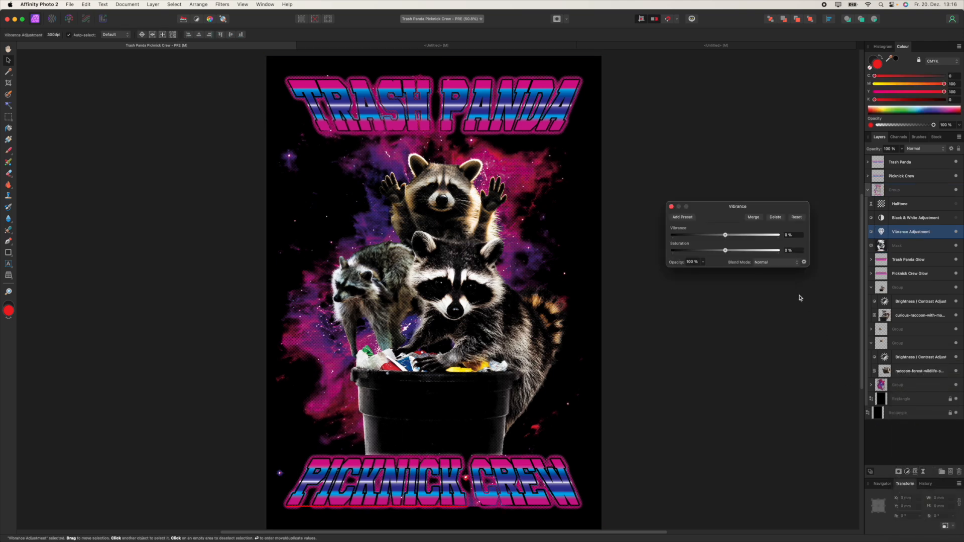
drag(729, 207, 683, 225)
drag(679, 270, 739, 251)
mouse_move(689, 268)
mouse_down()
mouse_move(704, 270)
mouse_move(679, 255)
mouse_move(679, 269)
mouse_move(696, 269)
mouse_move(699, 254)
mouse_move(731, 253)
mouse_move(703, 269)
mouse_up()
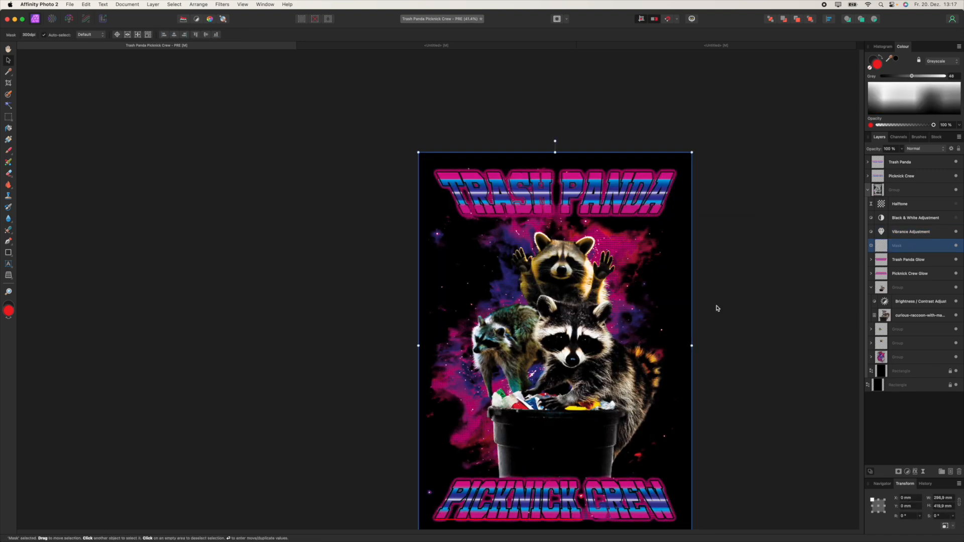
Step: Hide the black background rectangle, switch the export format from TIFF to PNG, and close the Export dialog without exporting
drag(798, 262, 796, 236)
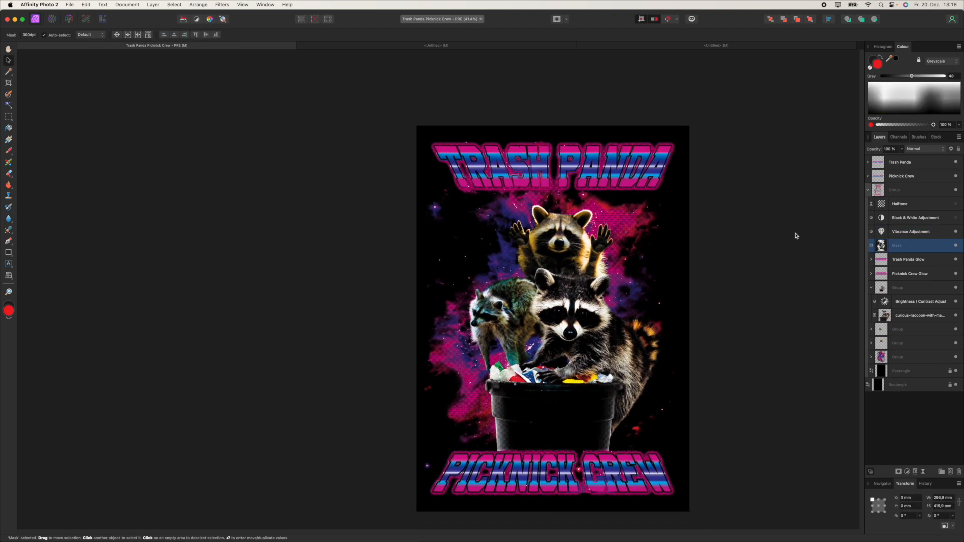
click(956, 385)
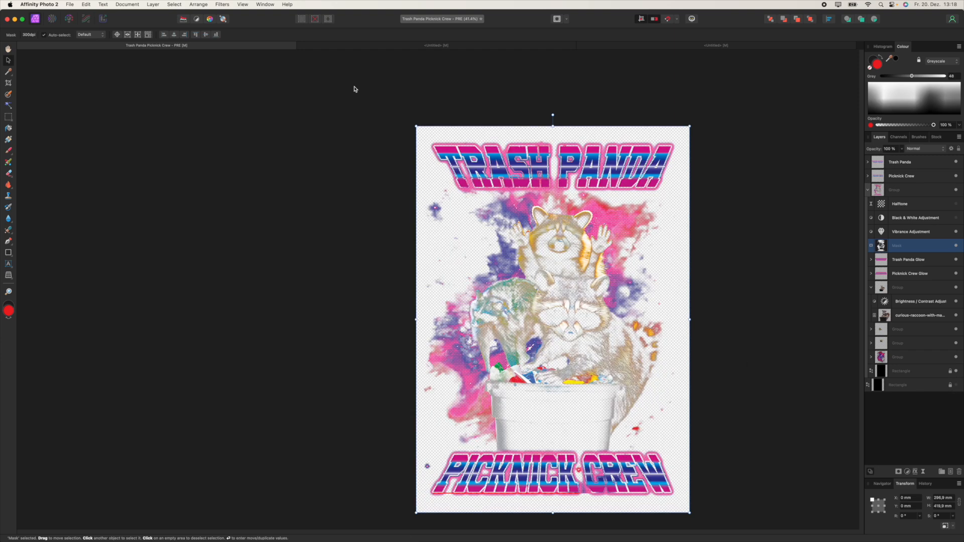
click(69, 4)
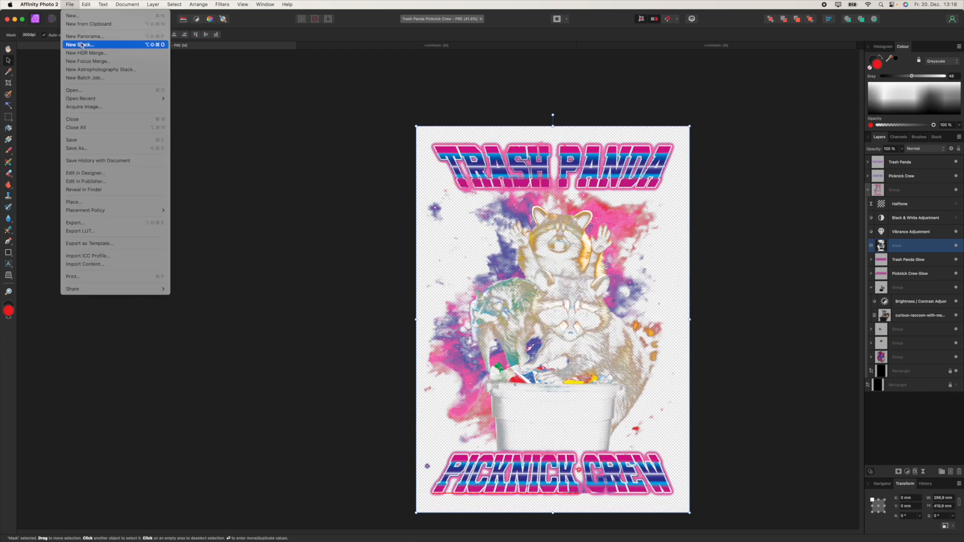
click(96, 223)
click(509, 105)
click(503, 125)
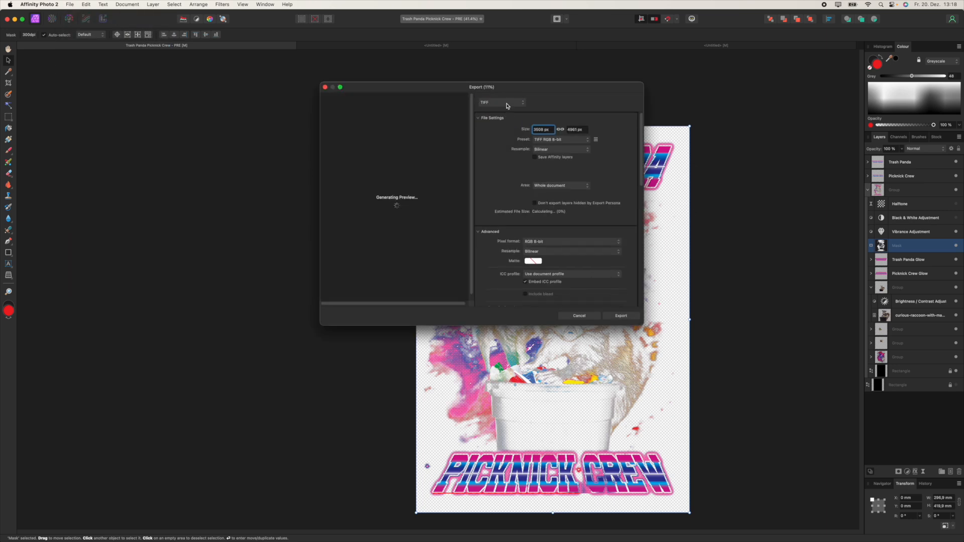
click(507, 106)
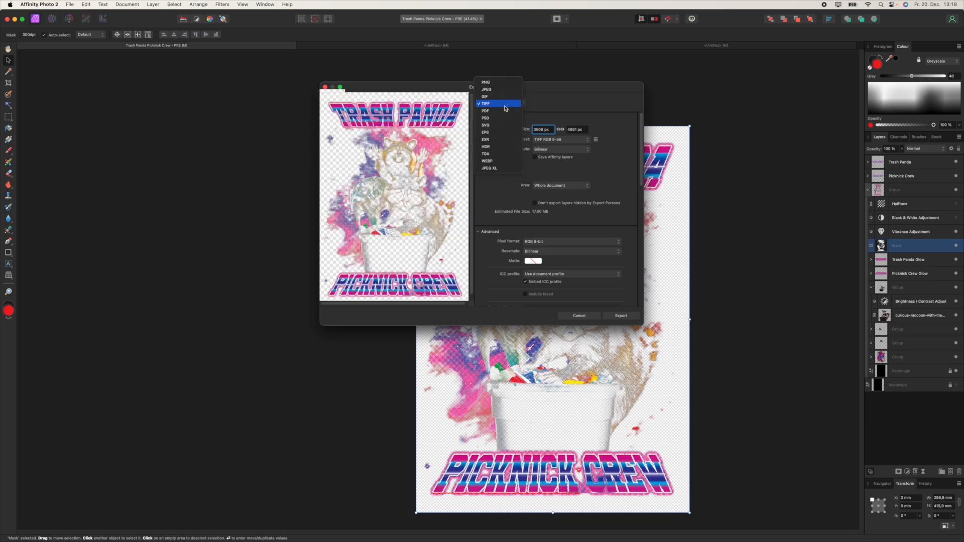
click(502, 86)
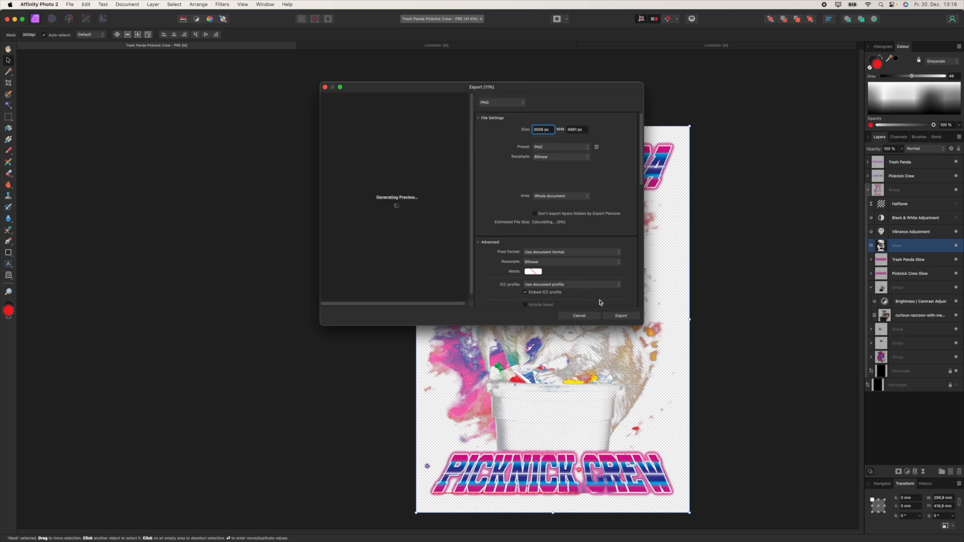
click(325, 87)
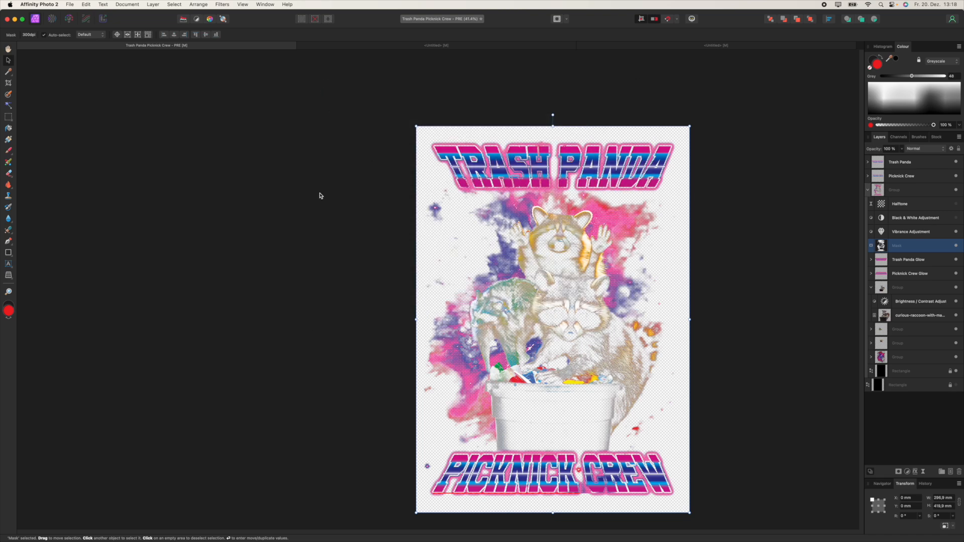